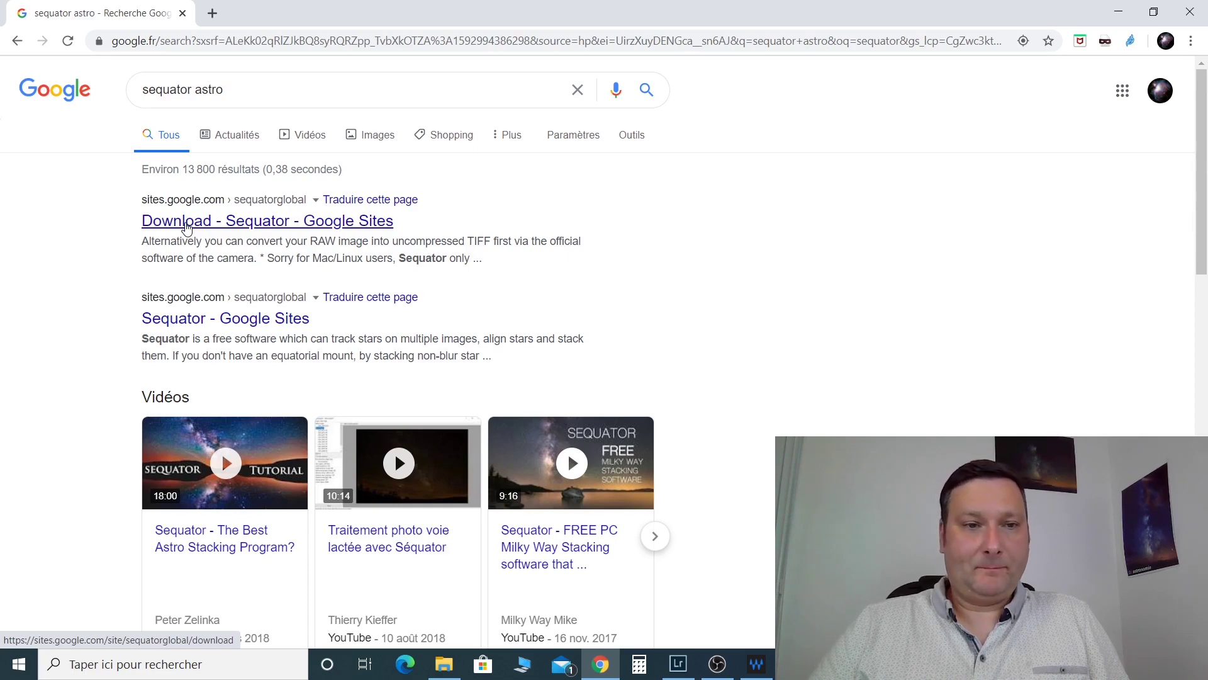
Download the latest 64-bit Sequator version, 1.5.6, from its Google Sites download page and show the archive in its folder
{"action": "left_click", "coordinate": [187, 223]}
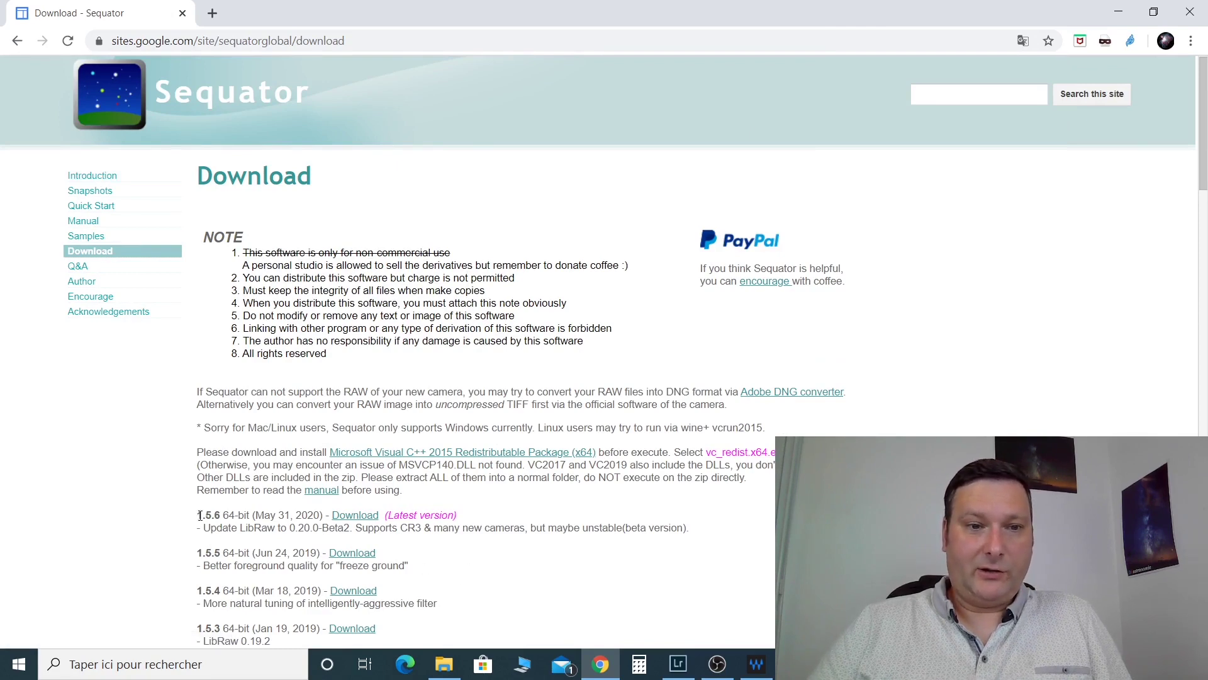
{"action": "left_click", "coordinate": [355, 515]}
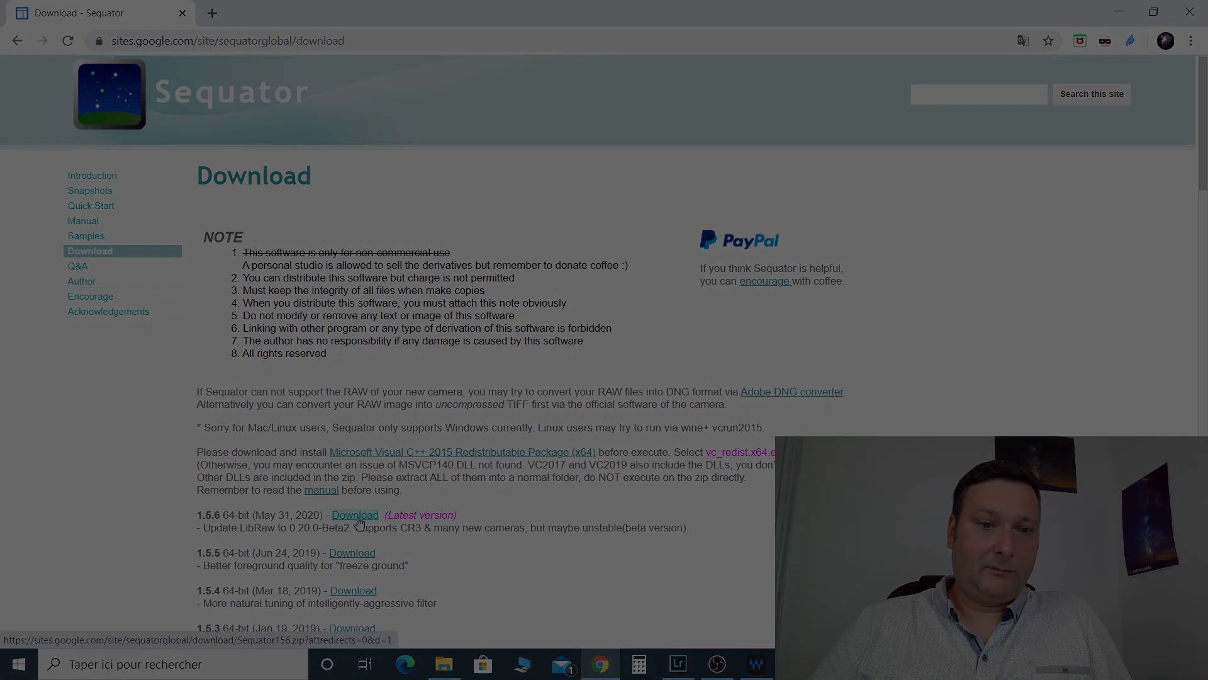
{"action": "left_click", "coordinate": [163, 631]}
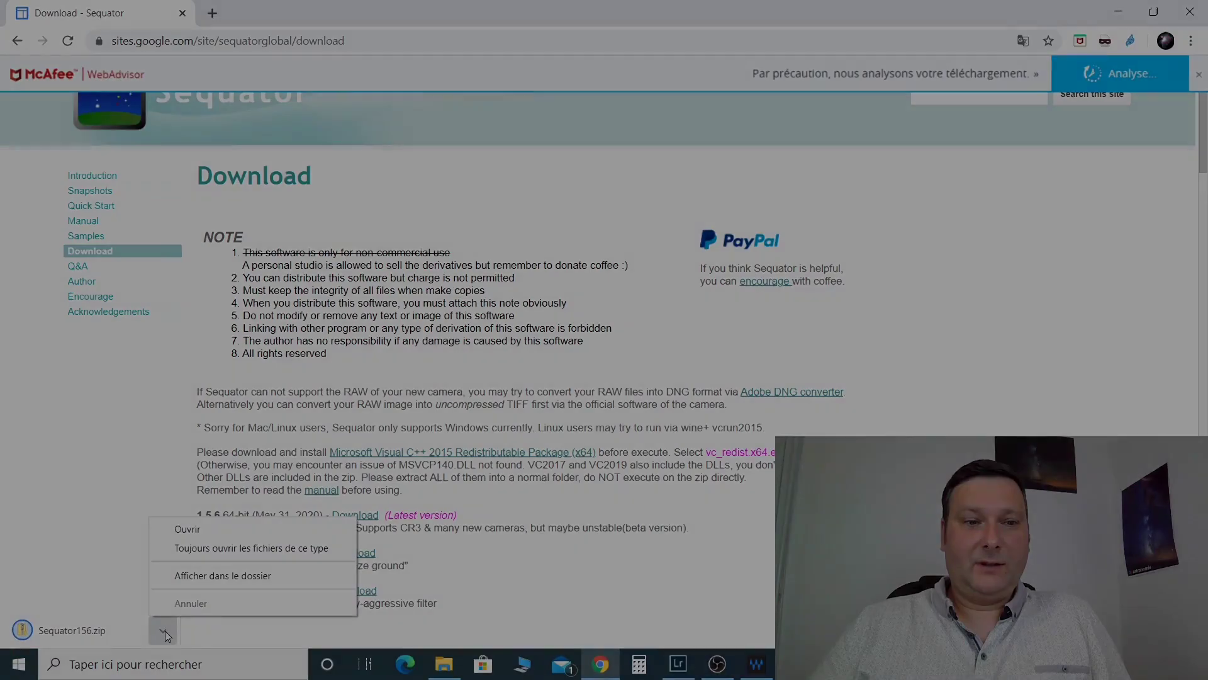
{"action": "left_click", "coordinate": [200, 582]}
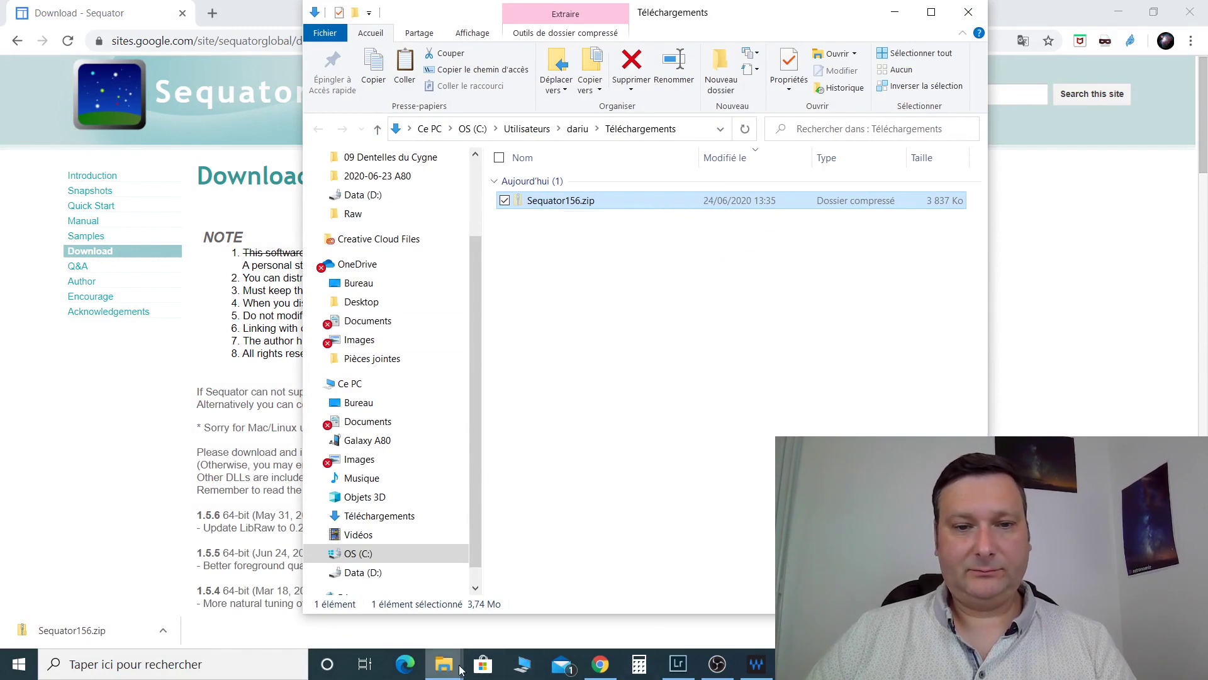
Paste Sequator156.zip into the Softs folder on Data (D:) and extract all its contents to a Sequator156 folder
{"action": "mouse_move", "coordinate": [461, 669]}
{"action": "left_click", "coordinate": [554, 613]}
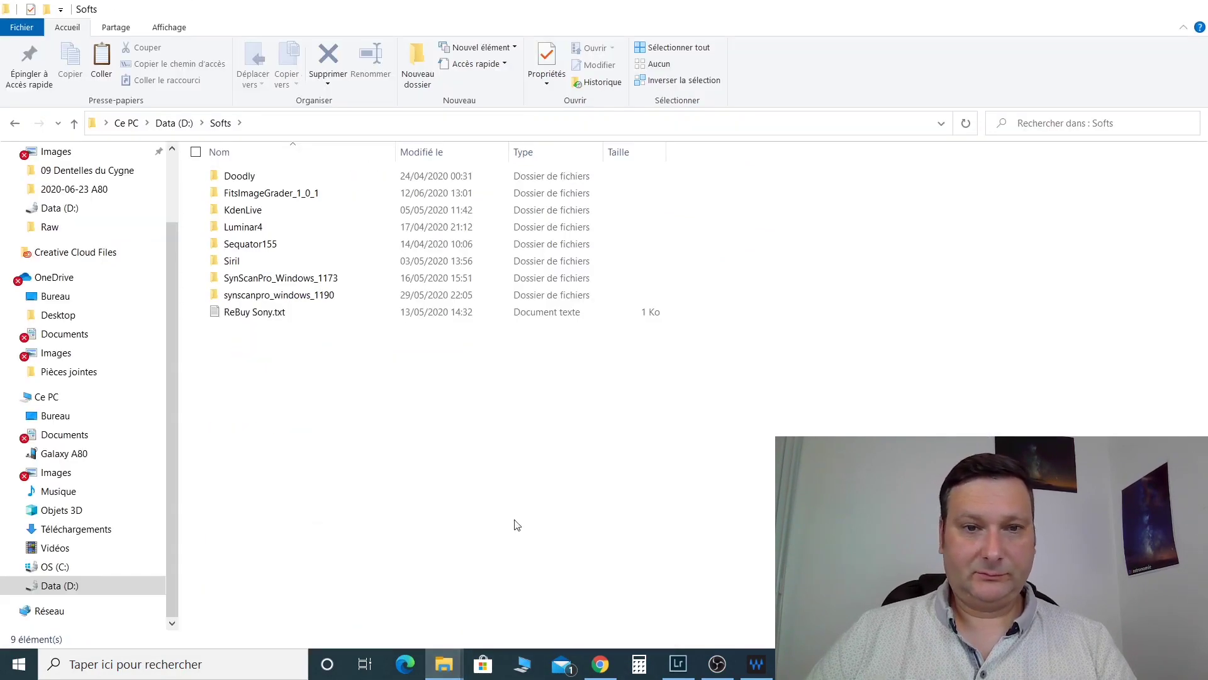
{"action": "key", "text": "ctrl+v"}
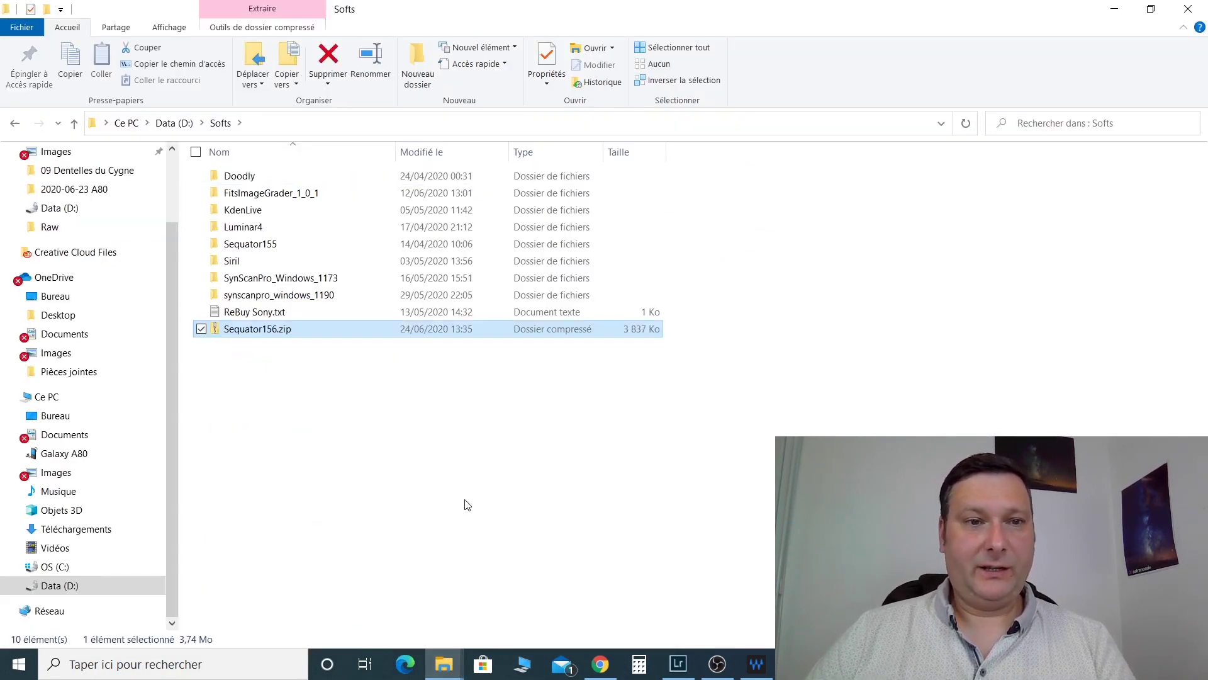
{"action": "right_click", "coordinate": [257, 332]}
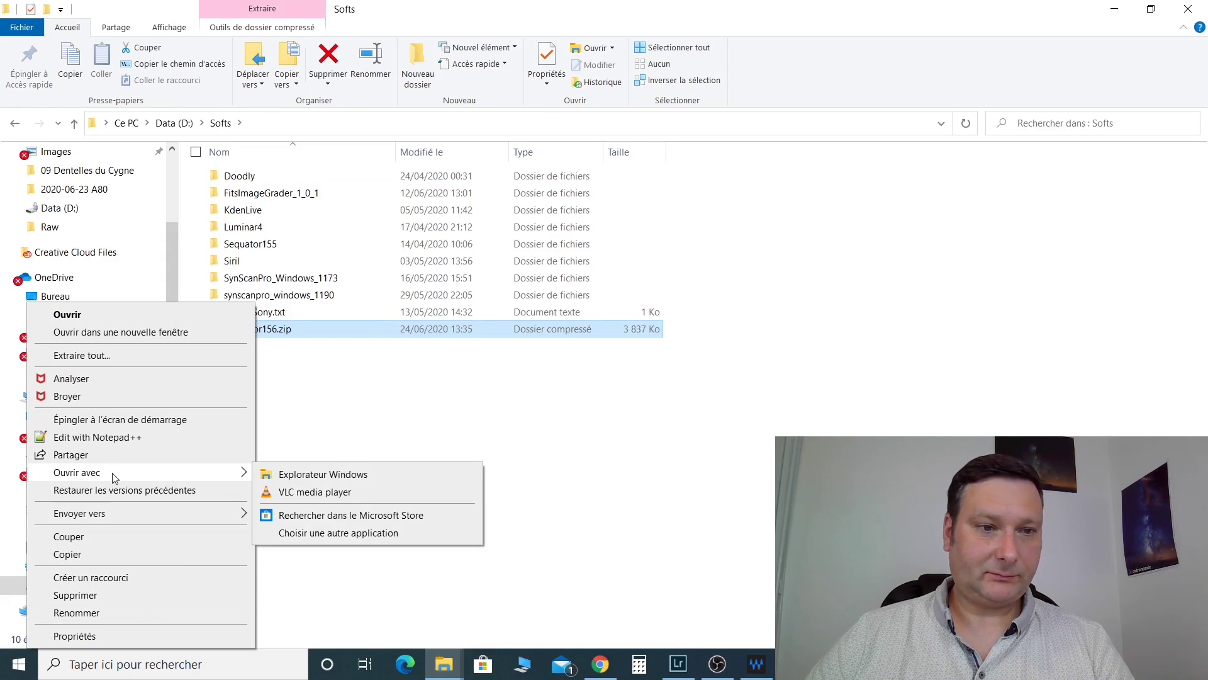
{"action": "left_click", "coordinate": [112, 356]}
{"action": "left_click", "coordinate": [724, 491]}
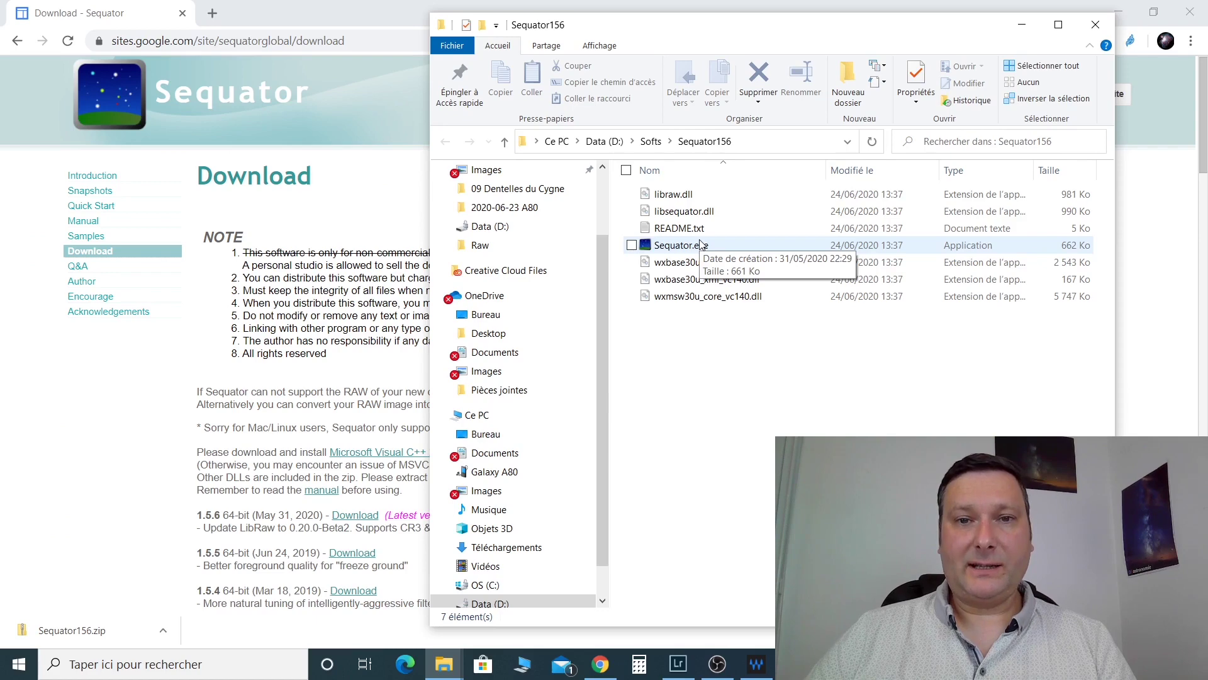
Launch Sequator.exe from the extracted folder and allow it to run despite the SmartScreen block
{"action": "double_click", "coordinate": [698, 247]}
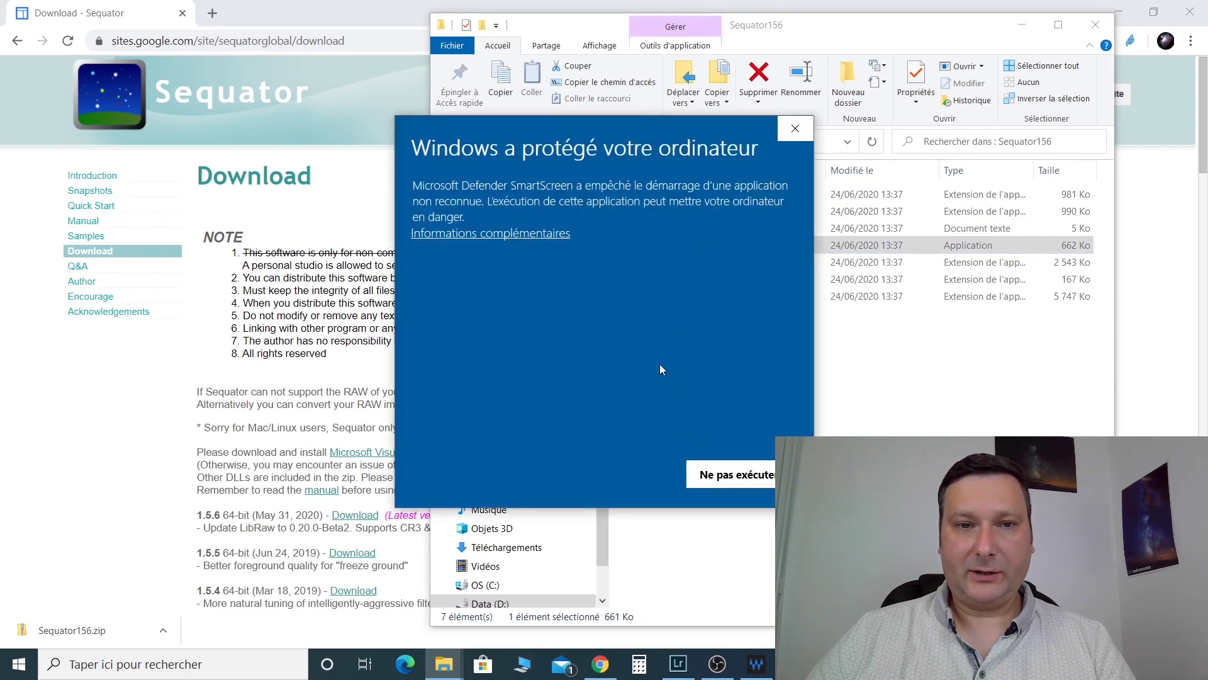
{"action": "left_click", "coordinate": [532, 234]}
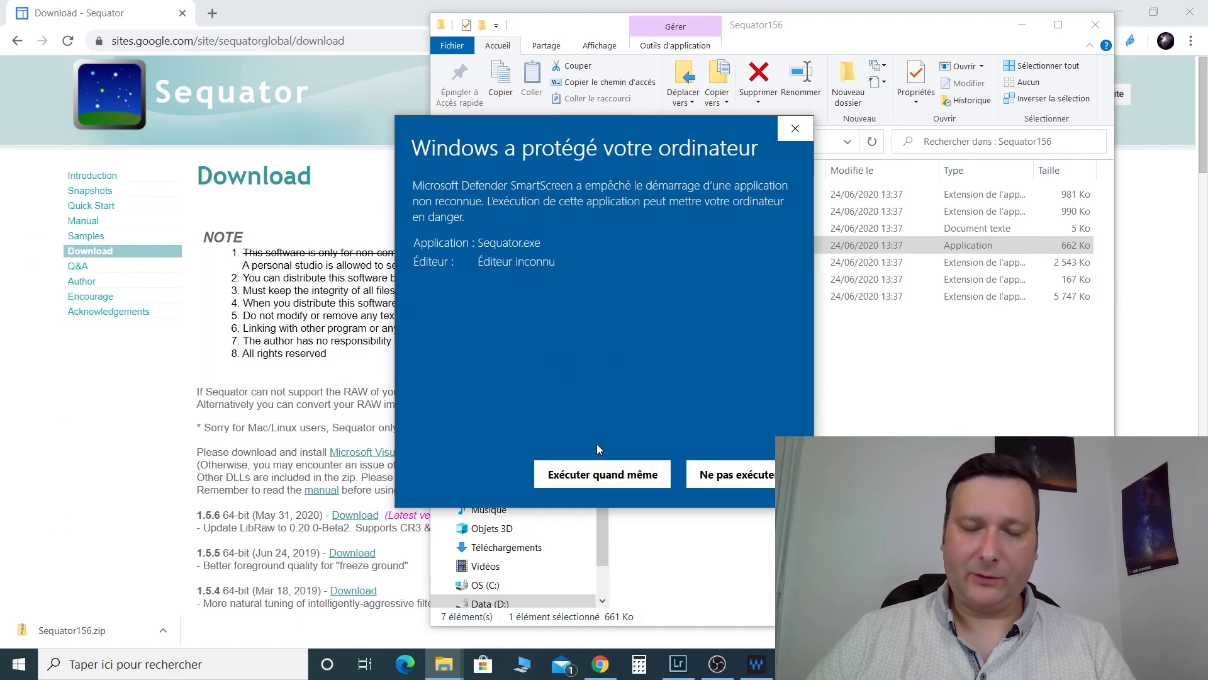
{"action": "left_click", "coordinate": [600, 473]}
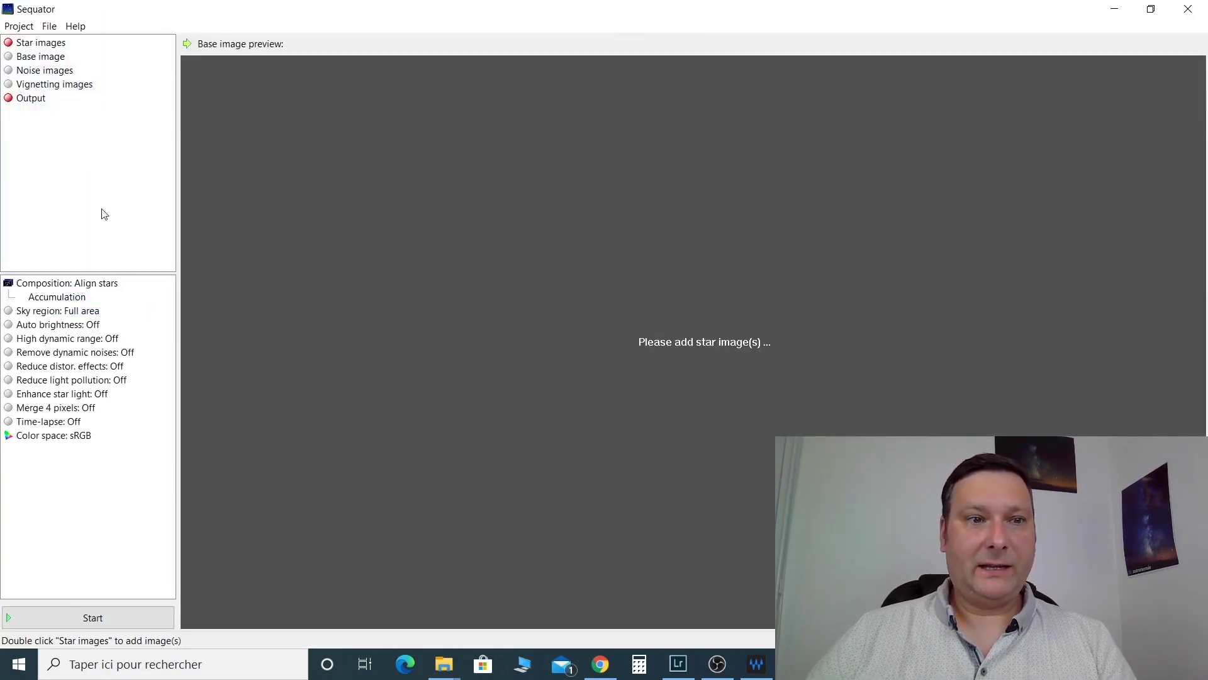
Start a new Sequator project and add IMG_8906.CR2 through IMG_8943.CR2 from 09 Dentelles du Cygne as star images
{"action": "left_click", "coordinate": [19, 26]}
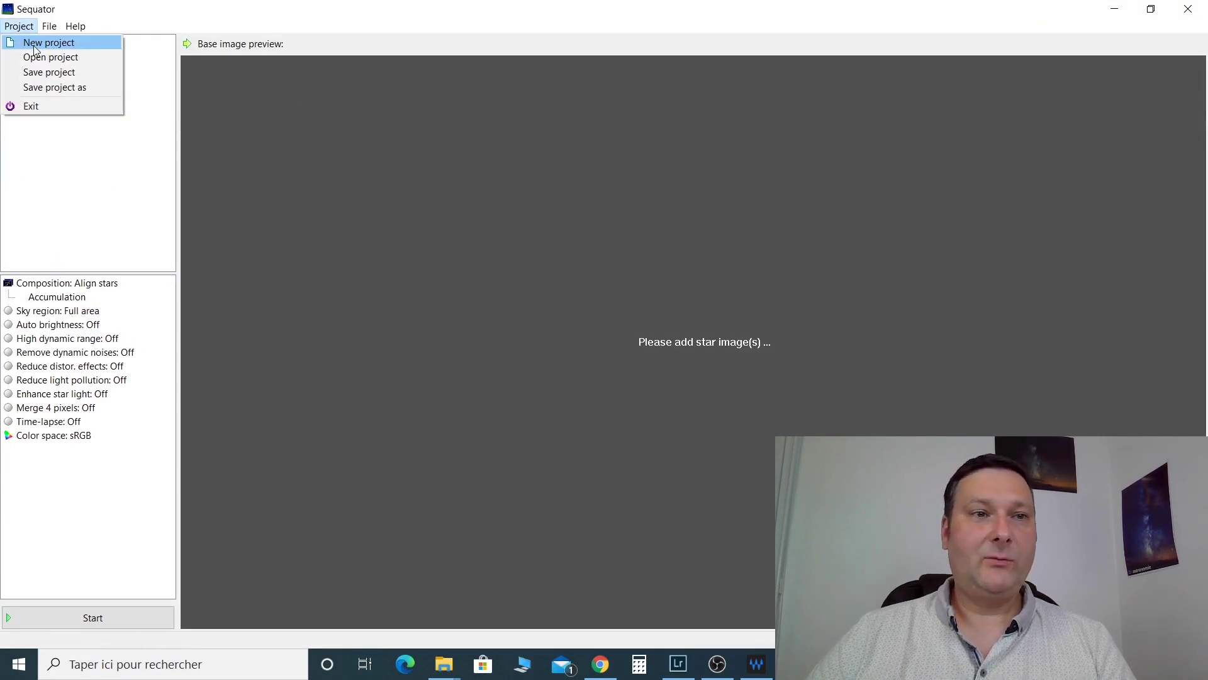
{"action": "left_click", "coordinate": [34, 46]}
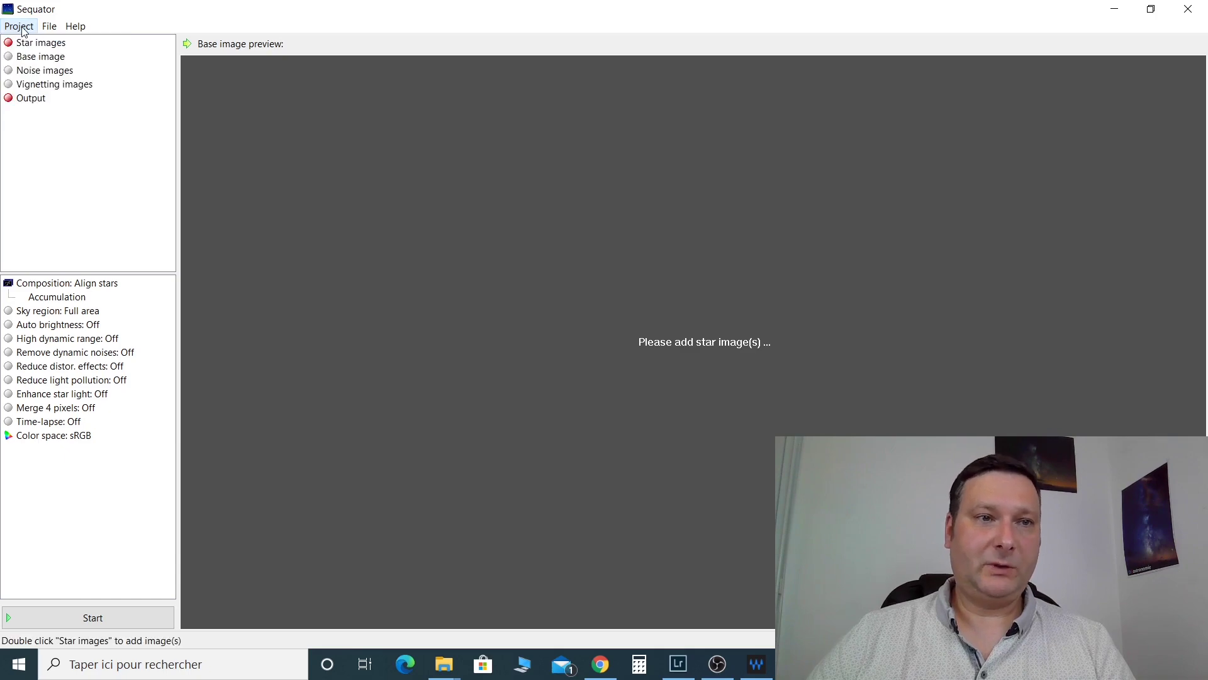
{"action": "double_click", "coordinate": [34, 44]}
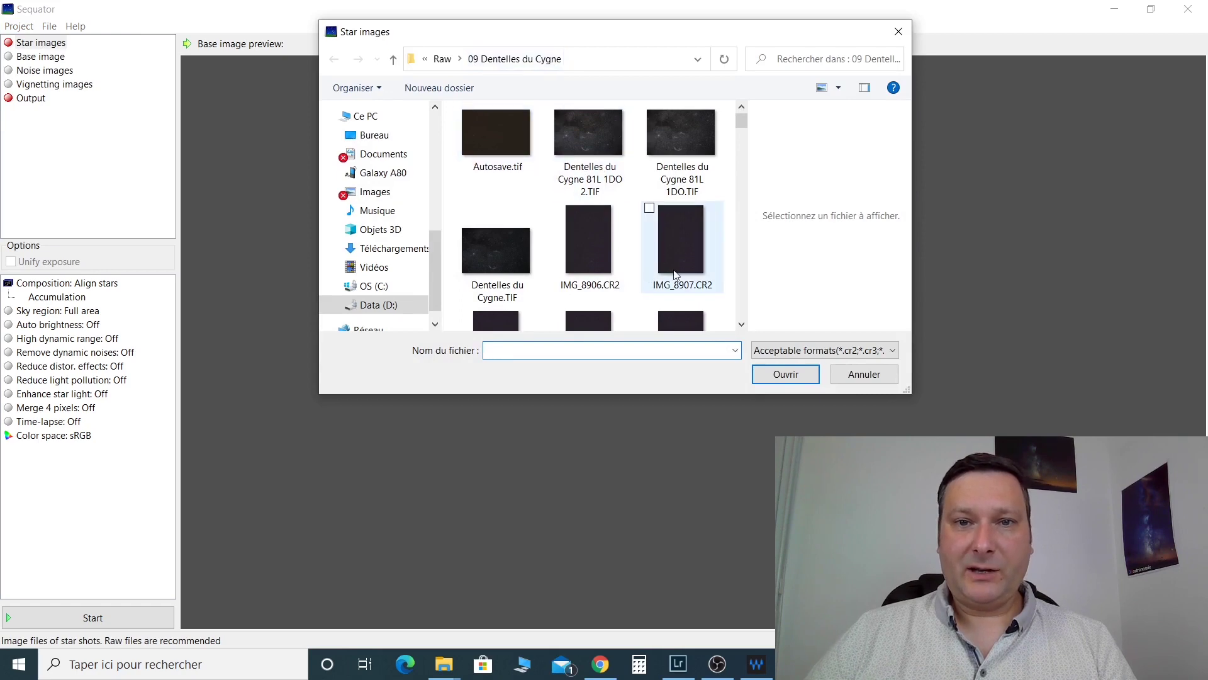
{"action": "left_click", "coordinate": [588, 284]}
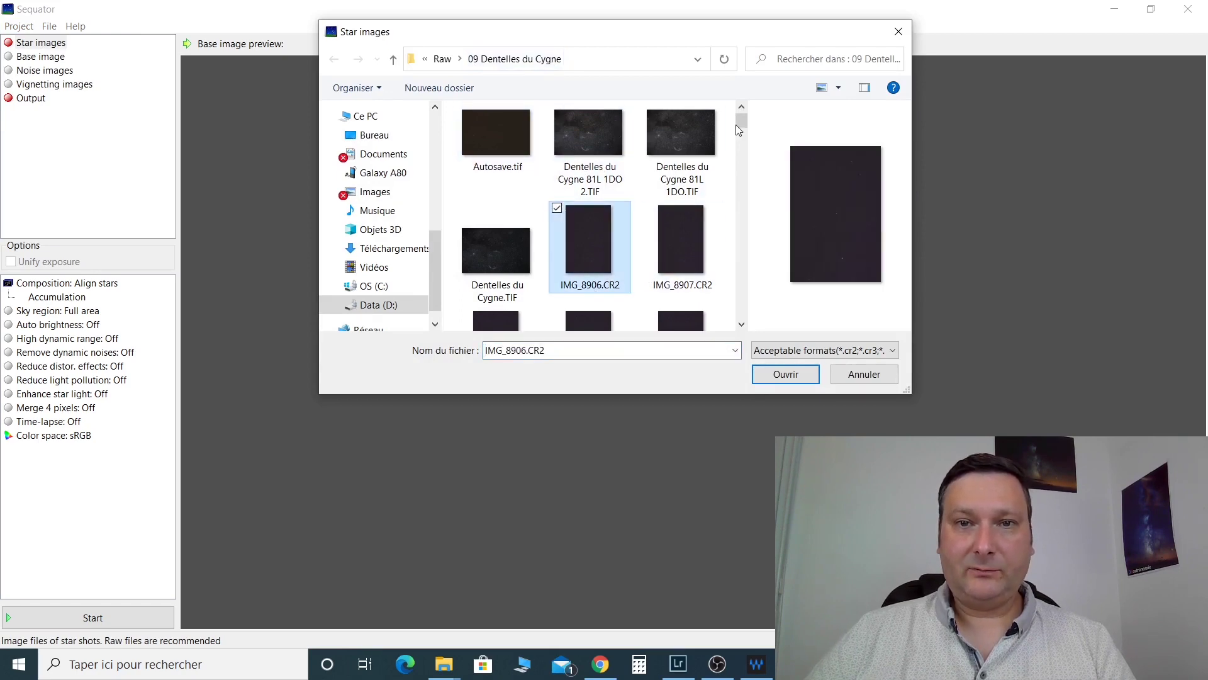
{"action": "left_click_drag", "start_coordinate": [741, 123], "coordinate": [737, 208]}
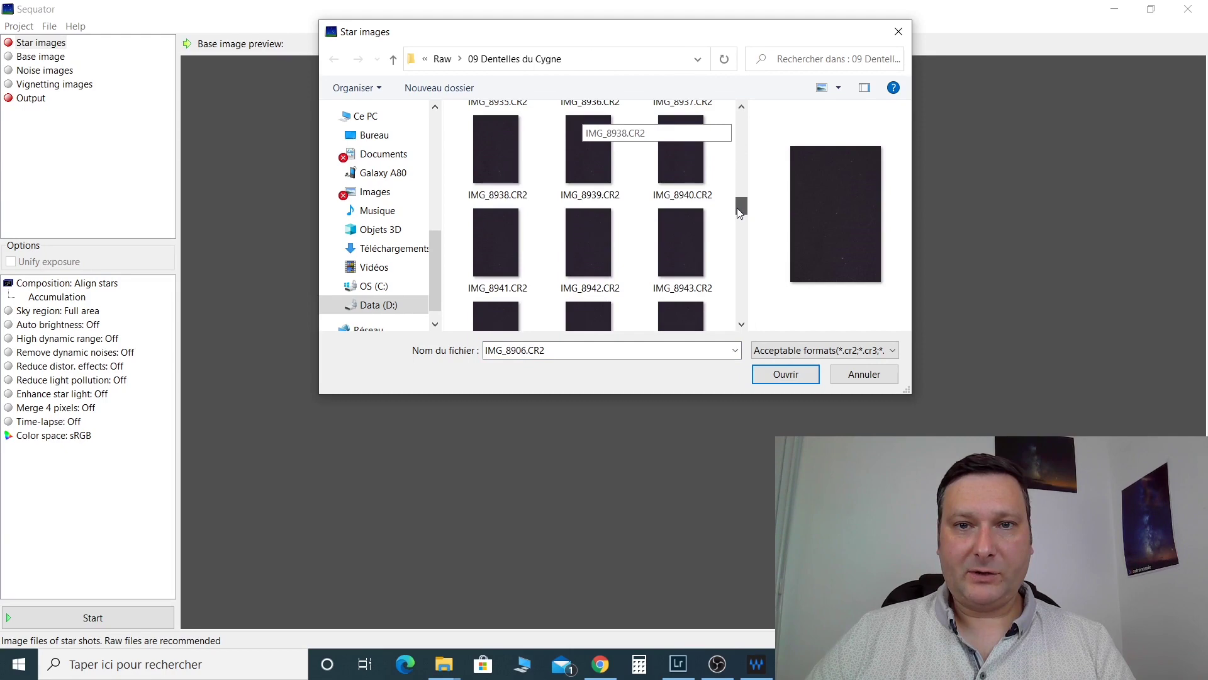
{"action": "left_click", "coordinate": [684, 255], "text": "shift"}
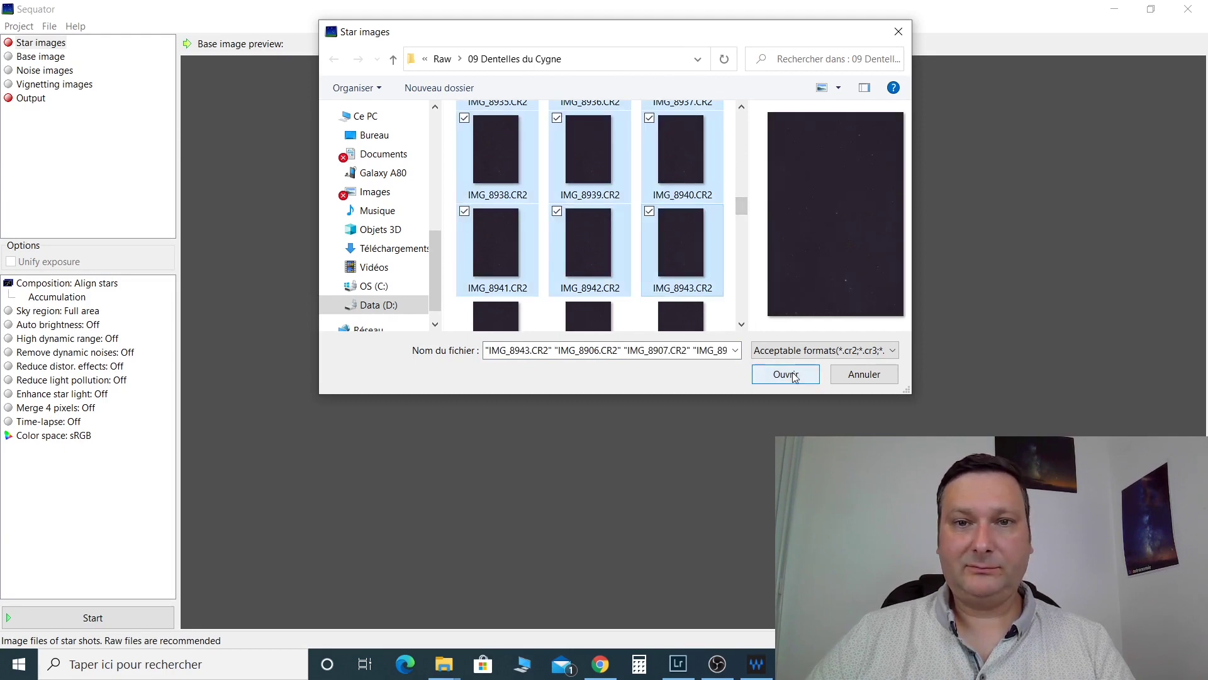
{"action": "left_click", "coordinate": [794, 376]}
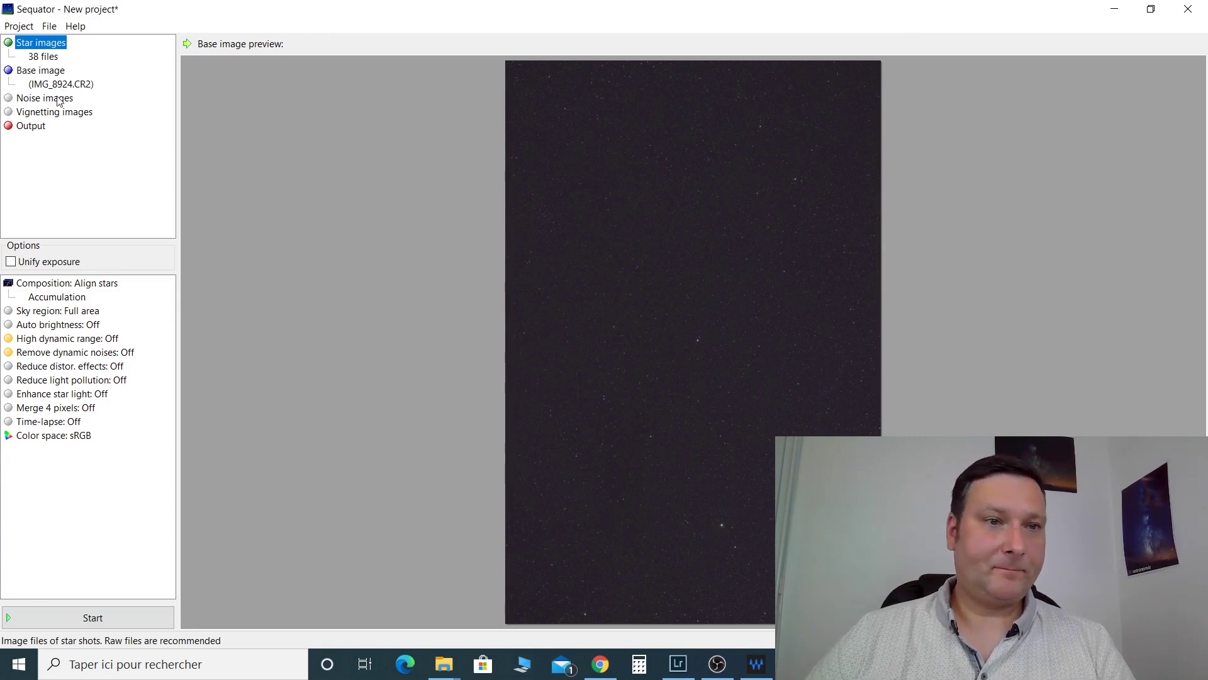
Add the dark frames IMG_8987.CR2 through IMG_9025.CR2 from the 10 Darks 1600iso folder as noise images
{"action": "double_click", "coordinate": [55, 100]}
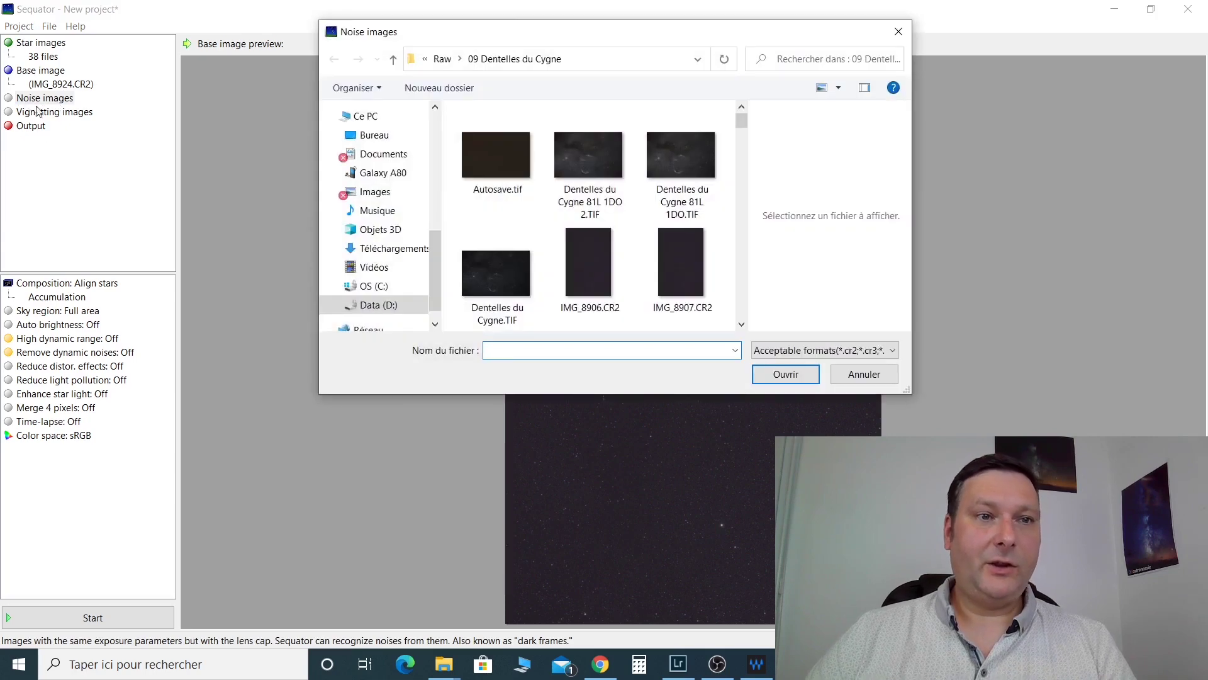
{"action": "left_click", "coordinate": [444, 60]}
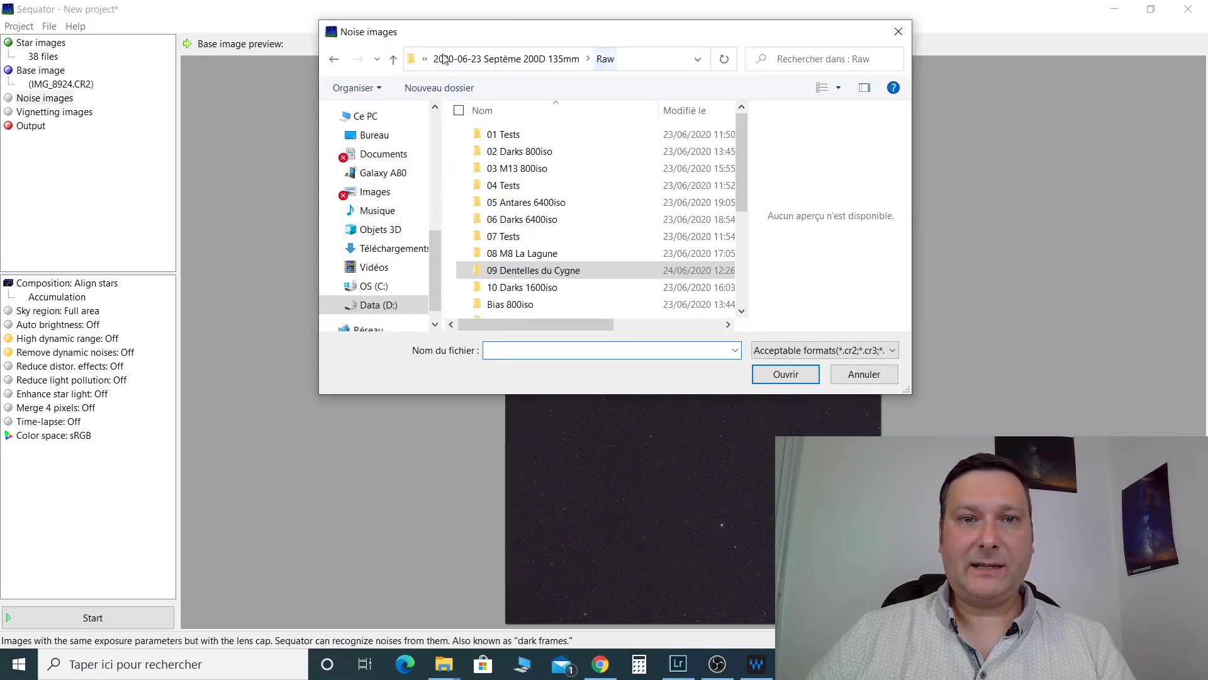
{"action": "left_click", "coordinate": [557, 272]}
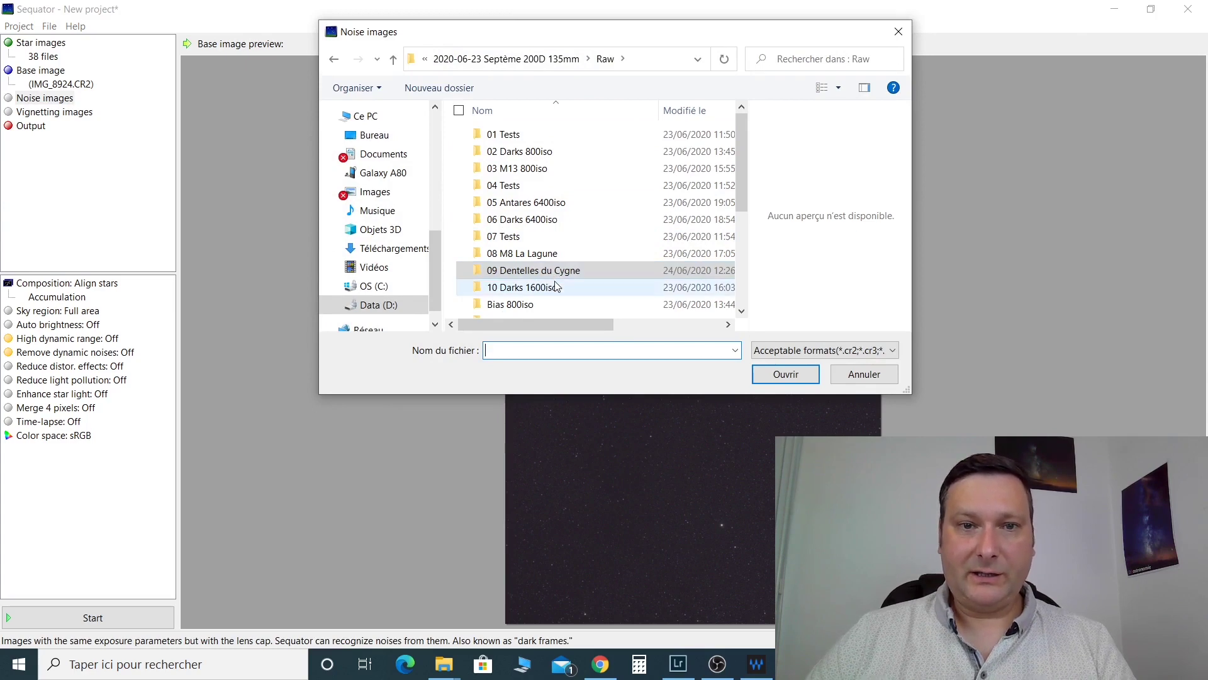
{"action": "double_click", "coordinate": [548, 288]}
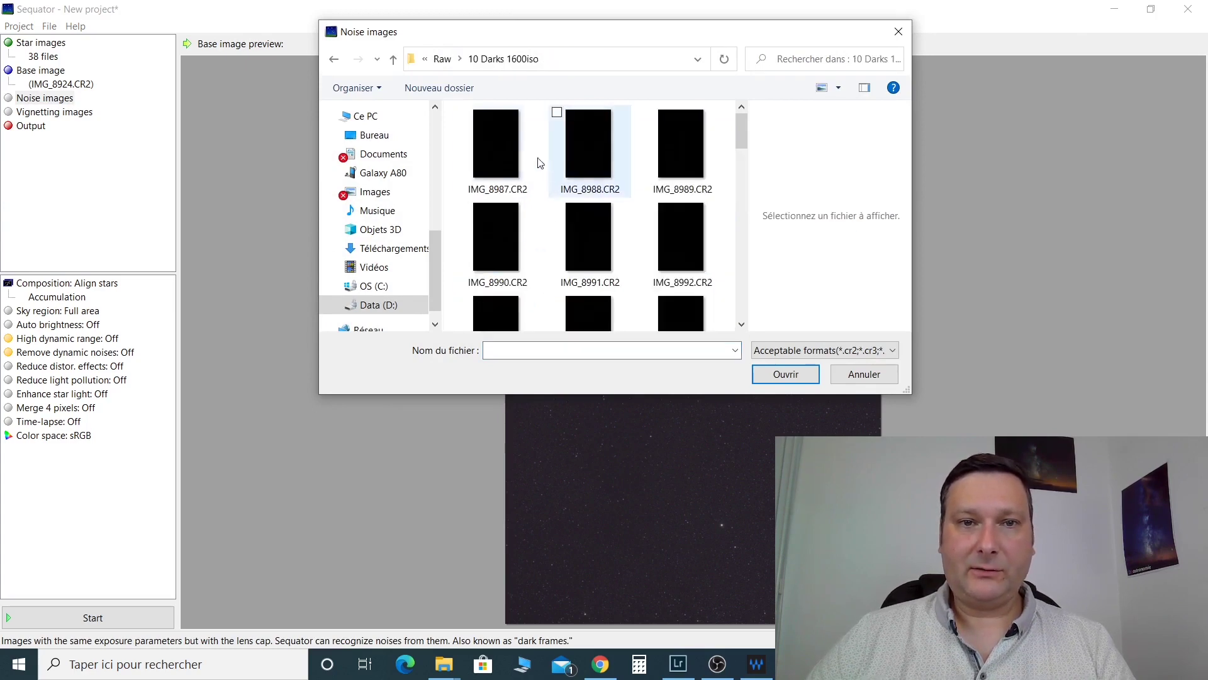
{"action": "left_click", "coordinate": [513, 160]}
{"action": "left_click_drag", "start_coordinate": [742, 144], "coordinate": [746, 315]}
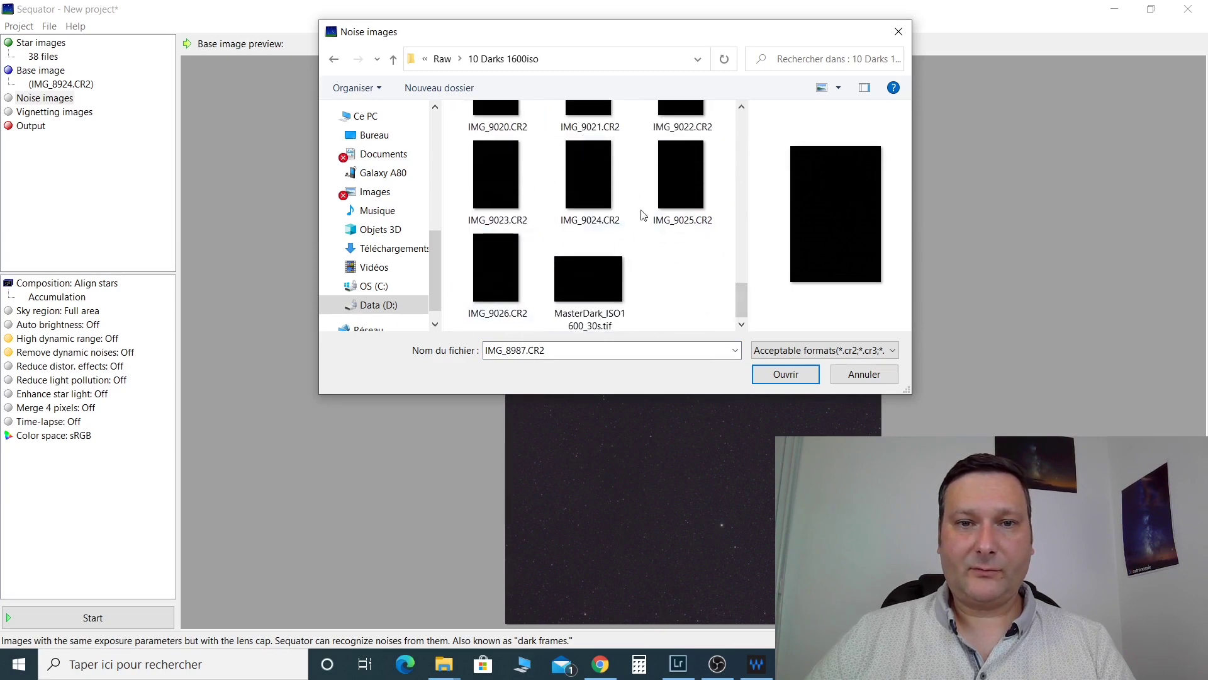
{"action": "left_click", "coordinate": [679, 198], "text": "shift"}
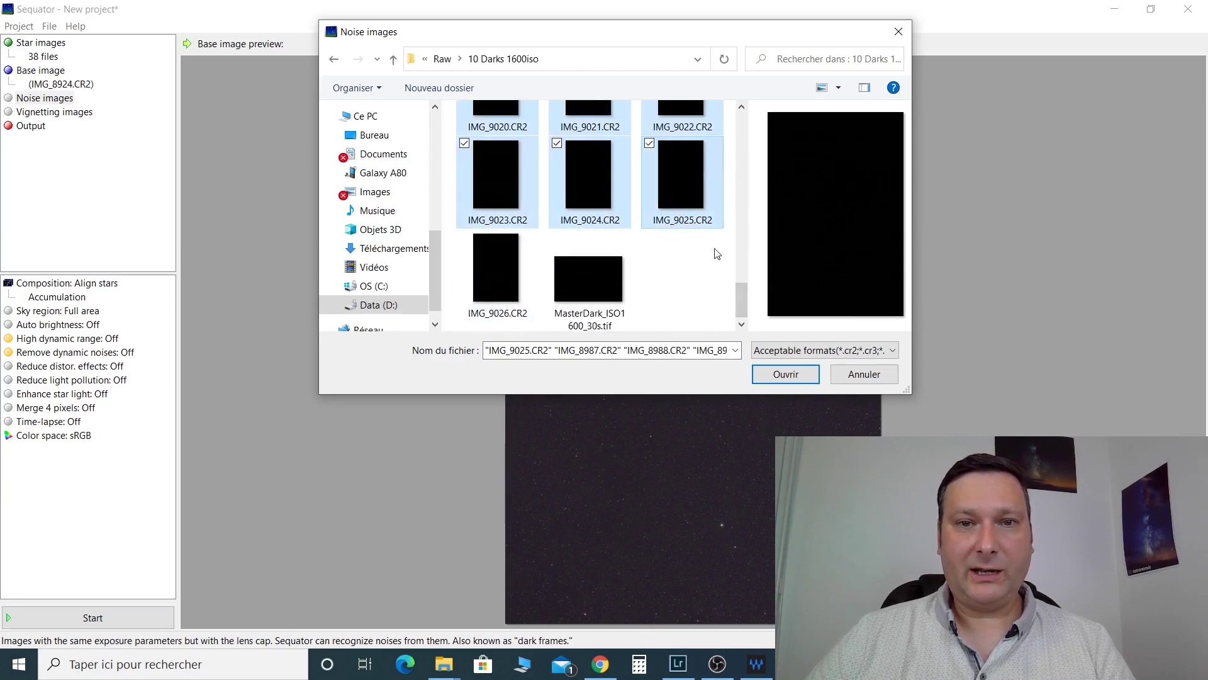
{"action": "left_click", "coordinate": [785, 373]}
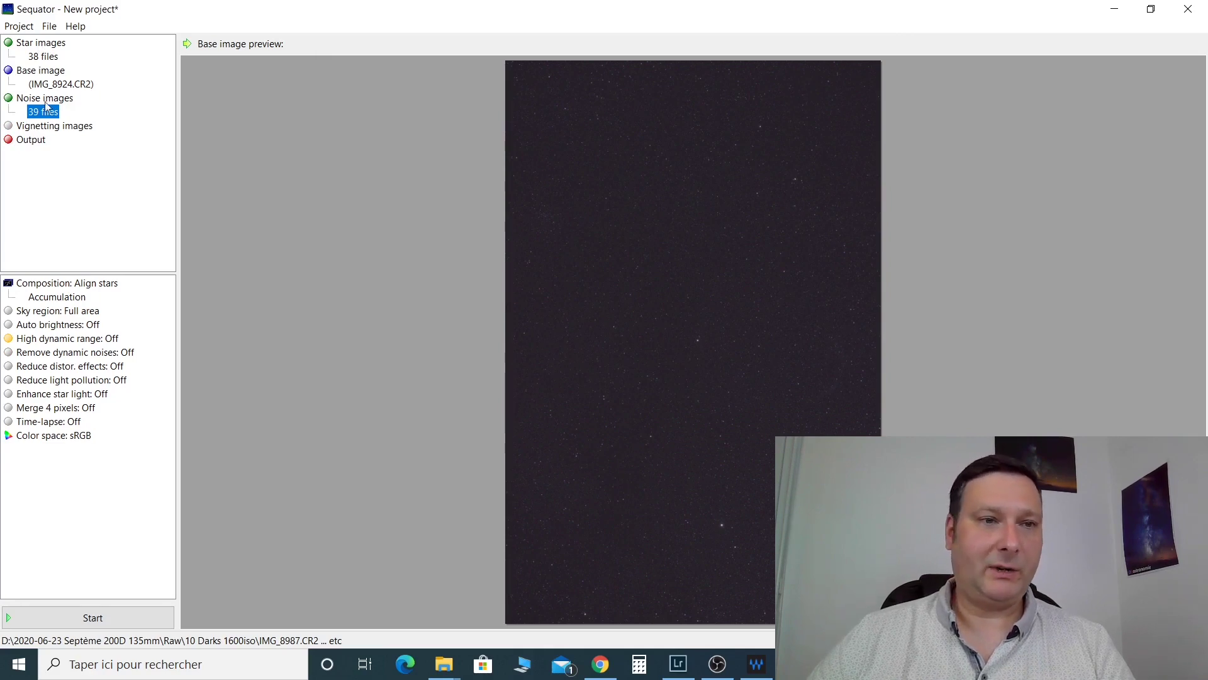
Add the flat frames IMG_9457.CR2 through IMG_9486.CR2 from the Flats 100iso folder as vignetting images
{"action": "left_click", "coordinate": [47, 127]}
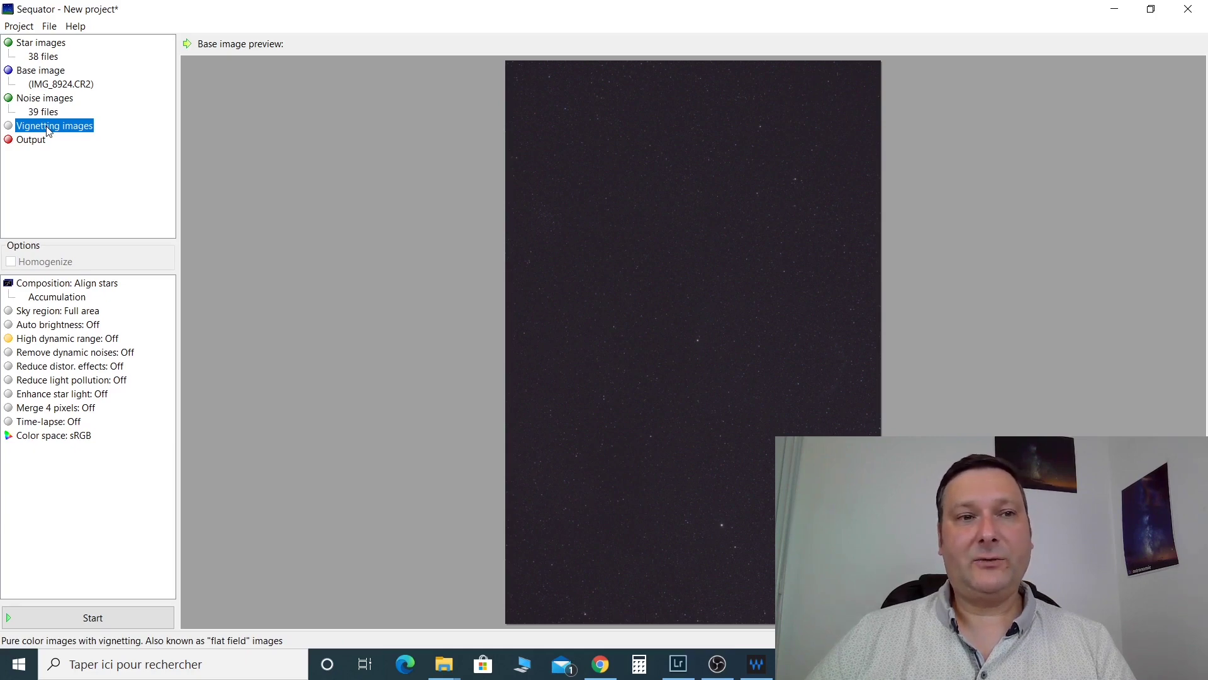
{"action": "double_click", "coordinate": [47, 128]}
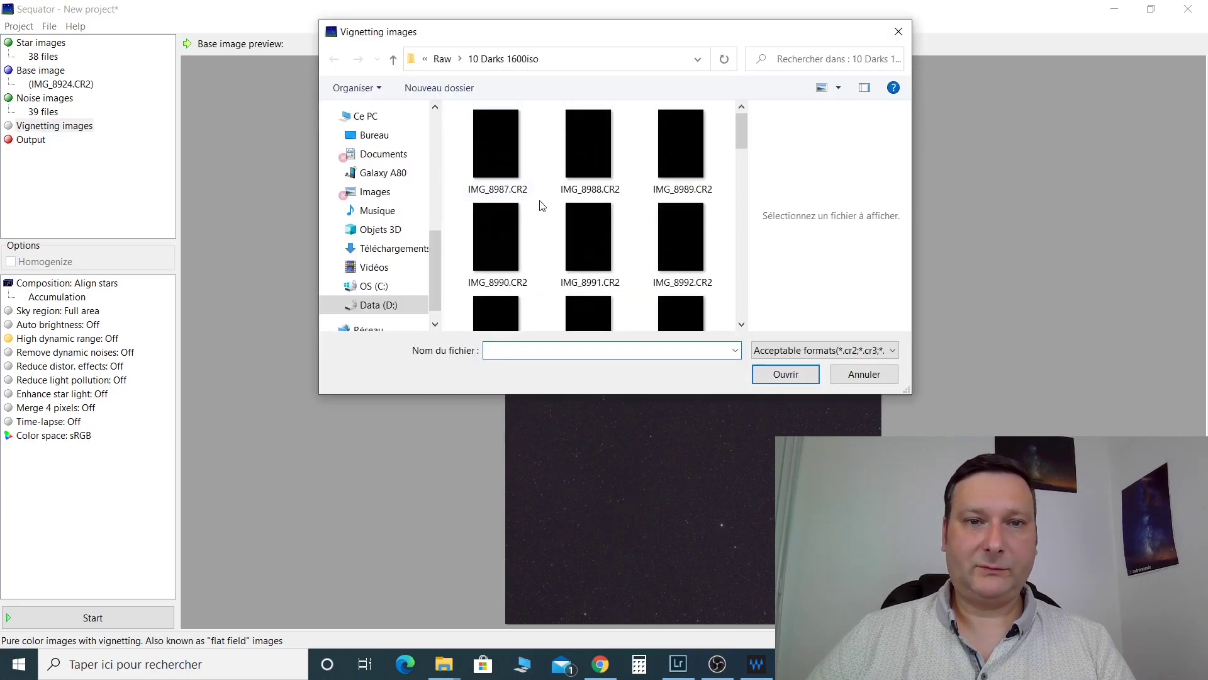
{"action": "left_click", "coordinate": [455, 60]}
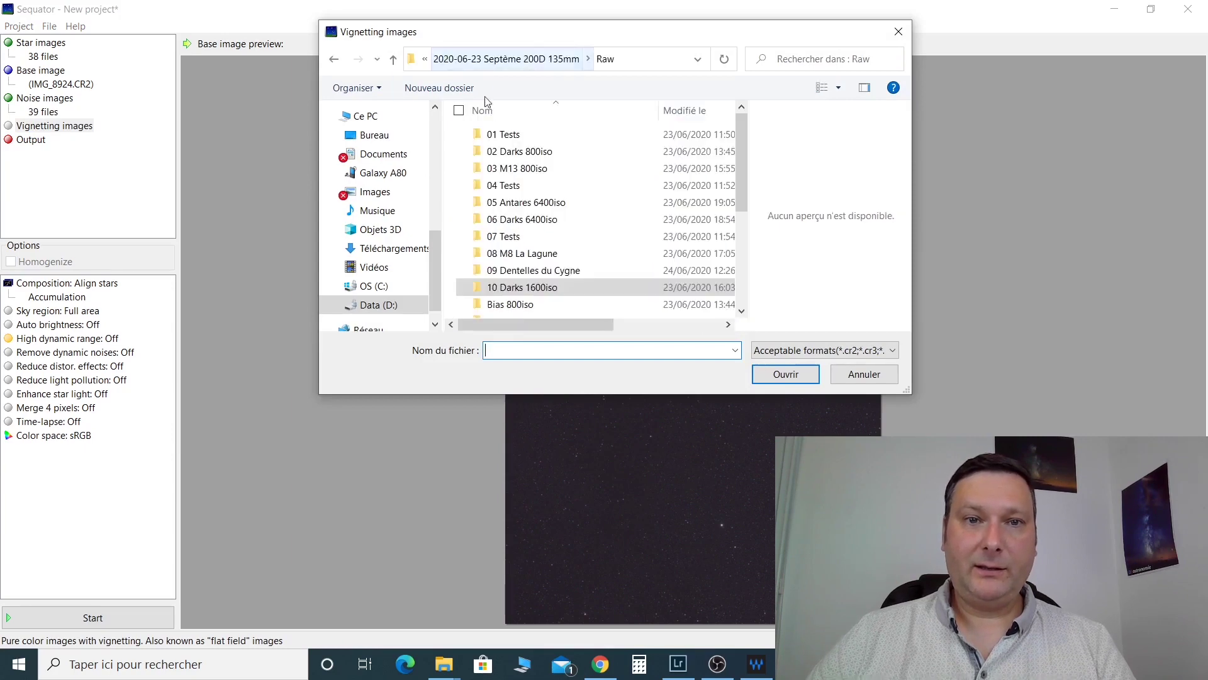
{"action": "scroll", "coordinate": [535, 281], "scroll_direction": "down", "scroll_amount": 1}
{"action": "scroll", "coordinate": [535, 280], "scroll_direction": "down", "scroll_amount": 1}
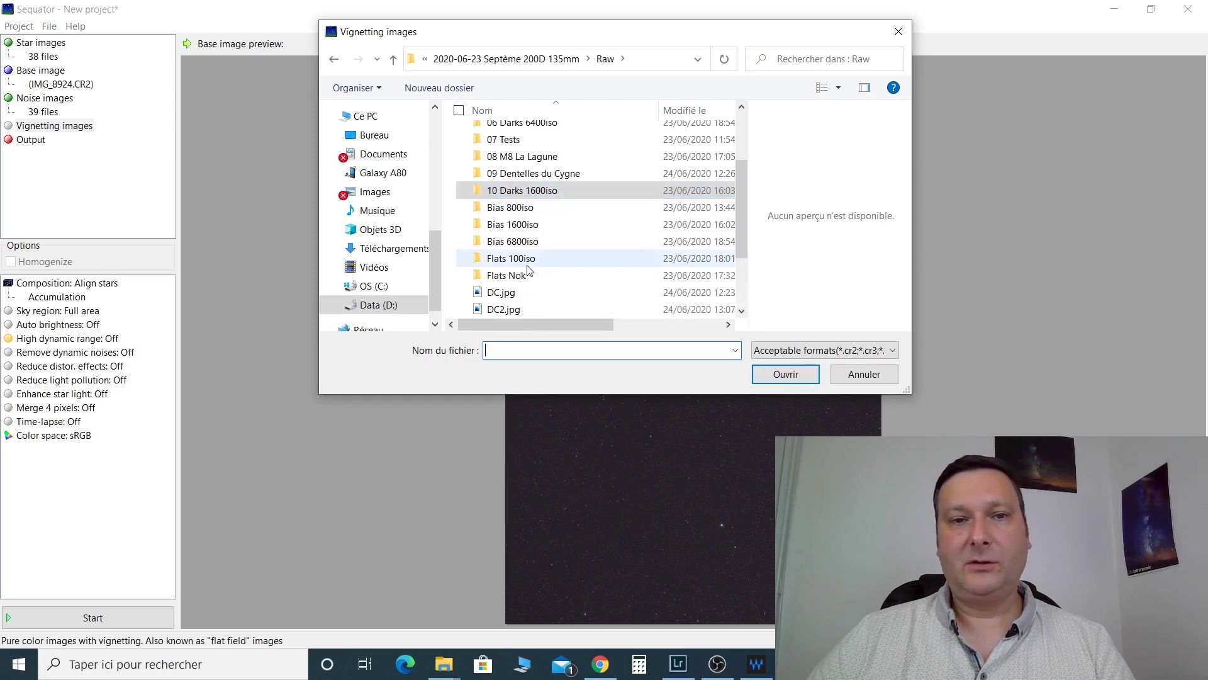
{"action": "double_click", "coordinate": [527, 264]}
{"action": "left_click", "coordinate": [503, 189]}
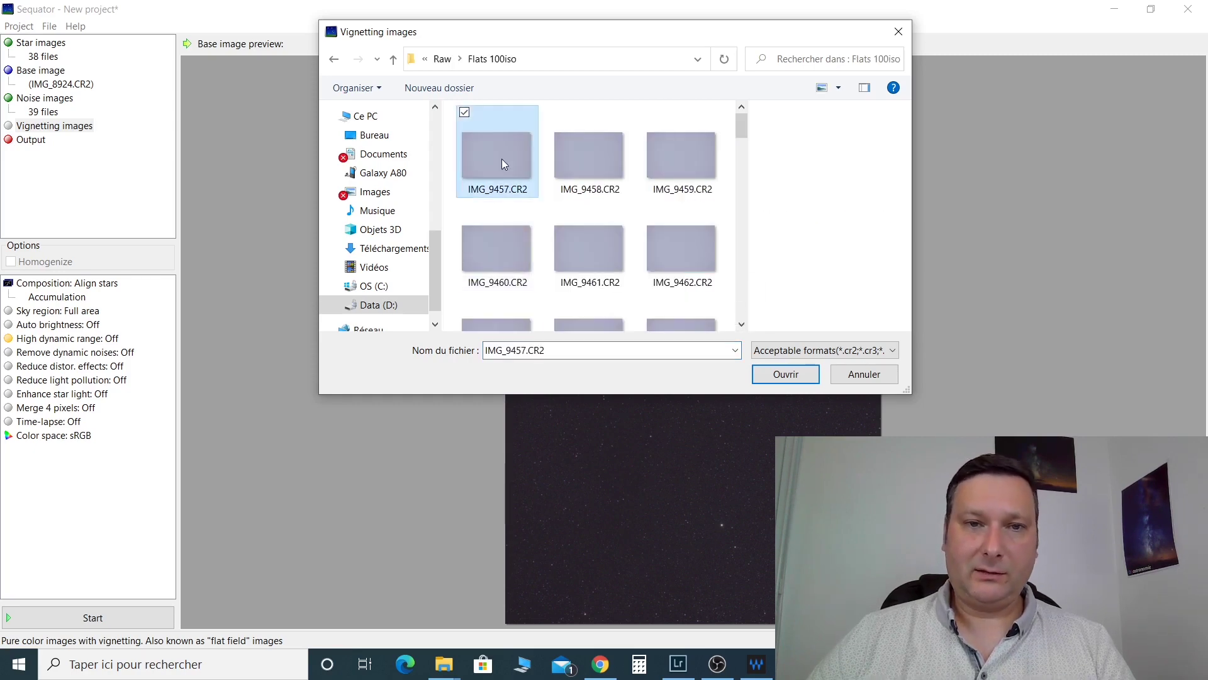
{"action": "left_click_drag", "start_coordinate": [738, 130], "coordinate": [738, 232]}
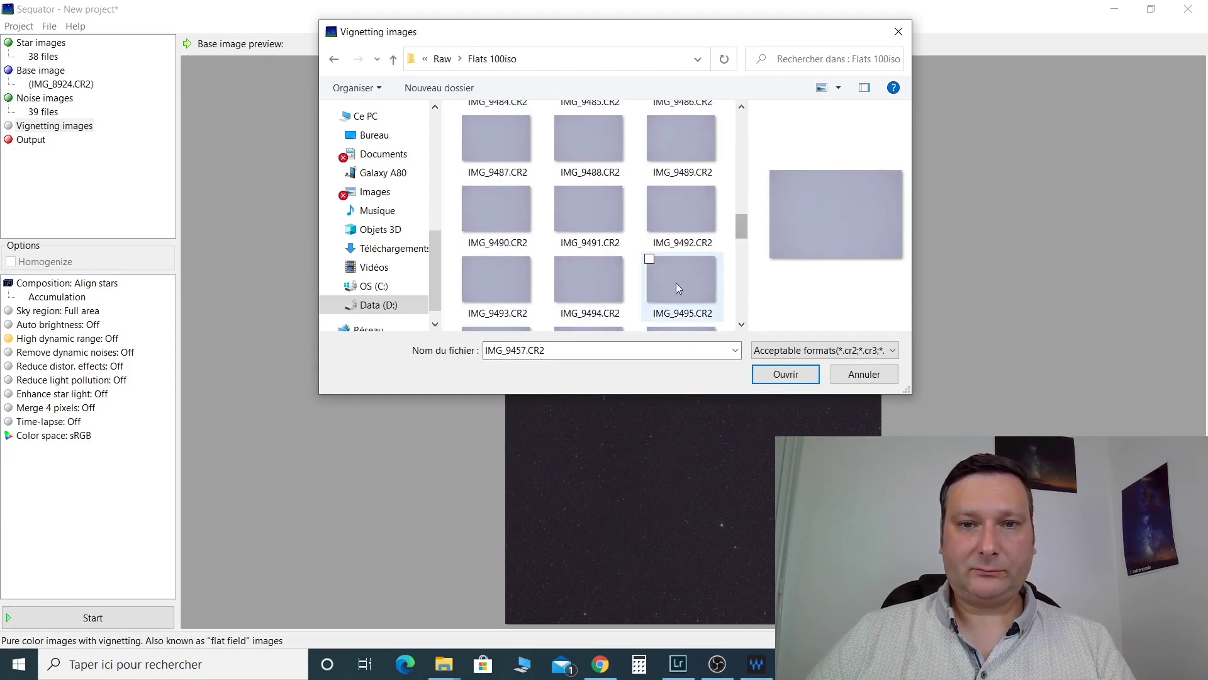
{"action": "left_click", "coordinate": [742, 178]}
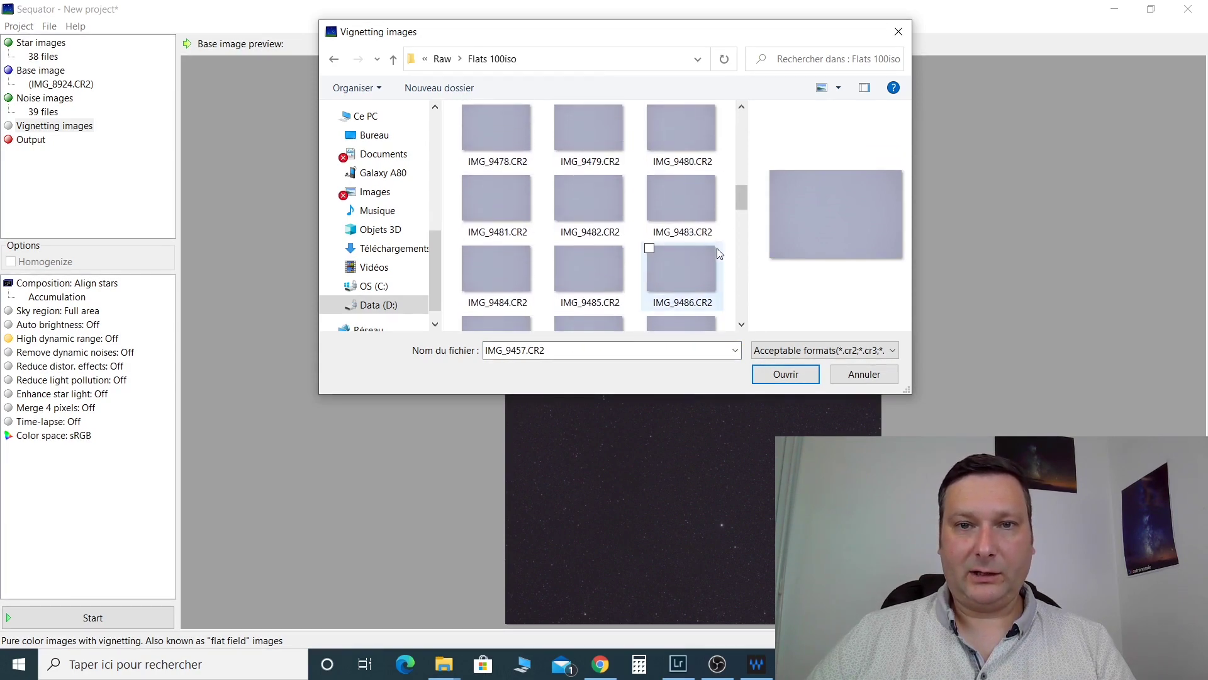
{"action": "left_click", "coordinate": [688, 286], "text": "shift"}
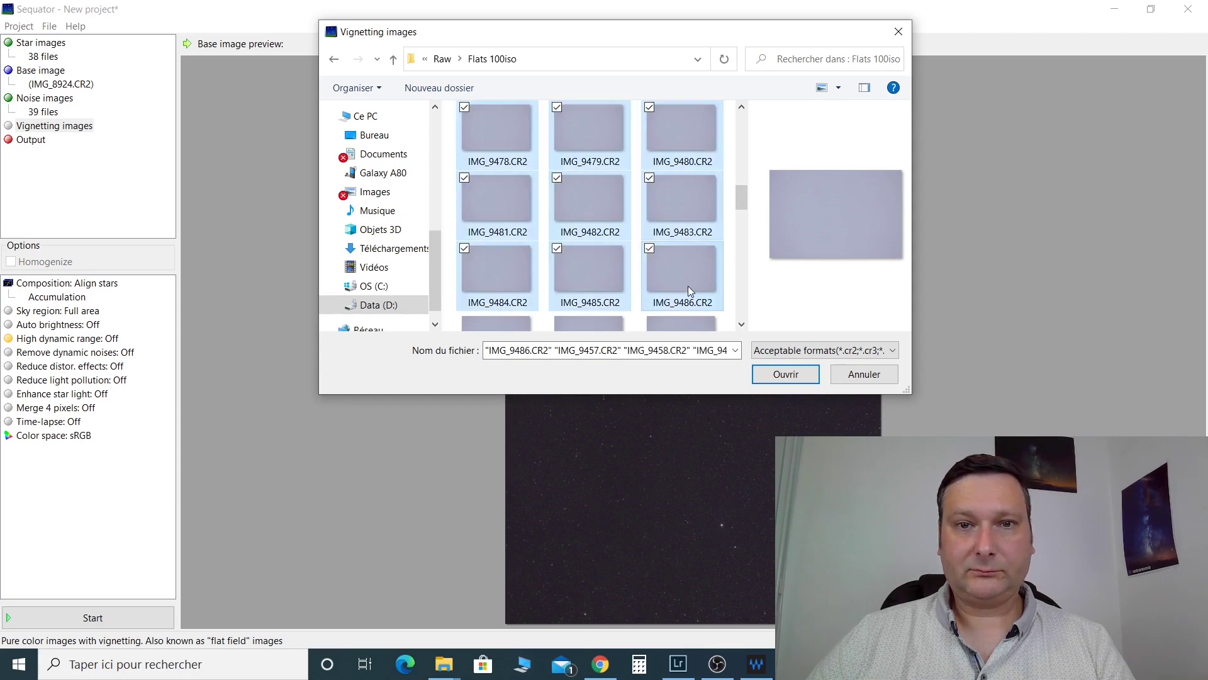
{"action": "left_click", "coordinate": [767, 373]}
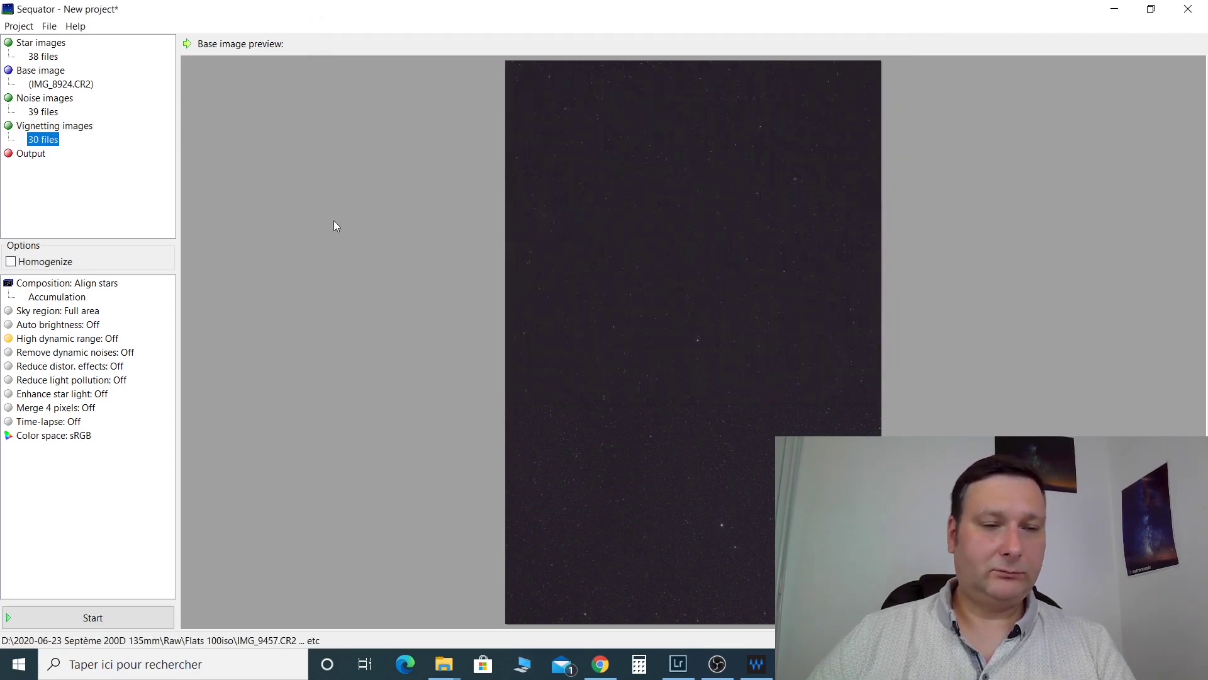
Set the stacking output to an uncompressed TIFF named "Dentelles du Cygne Seq" in the Raw folder
{"action": "double_click", "coordinate": [36, 155]}
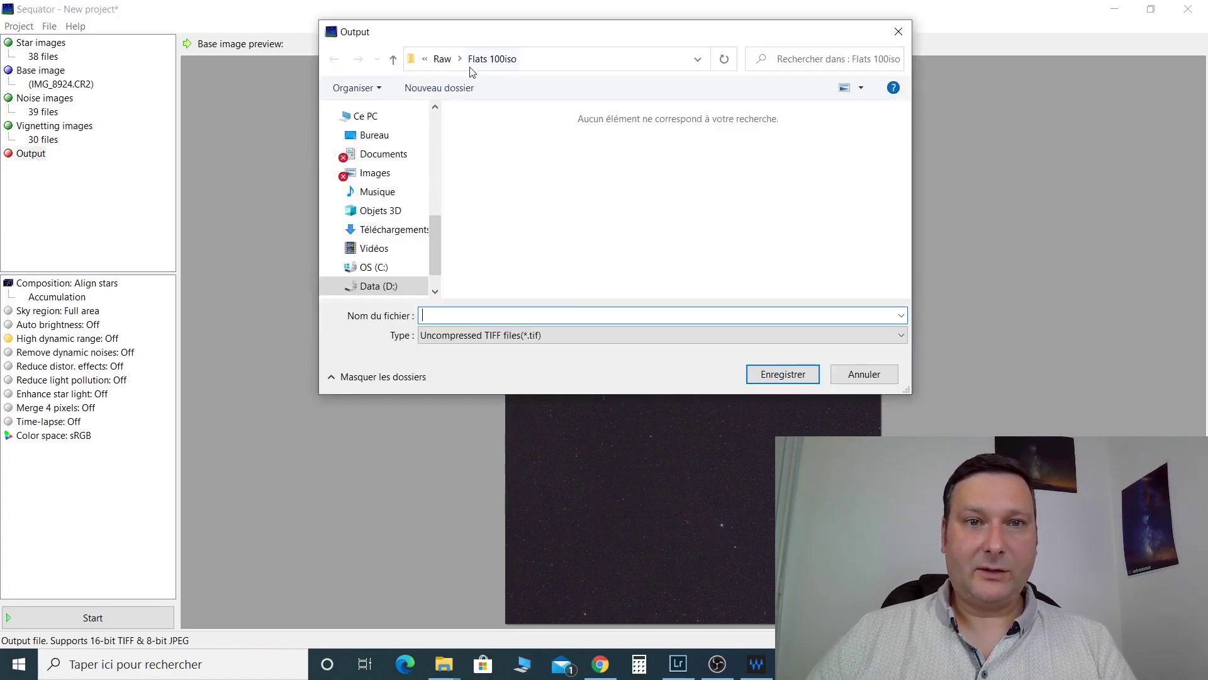
{"action": "left_click", "coordinate": [442, 58]}
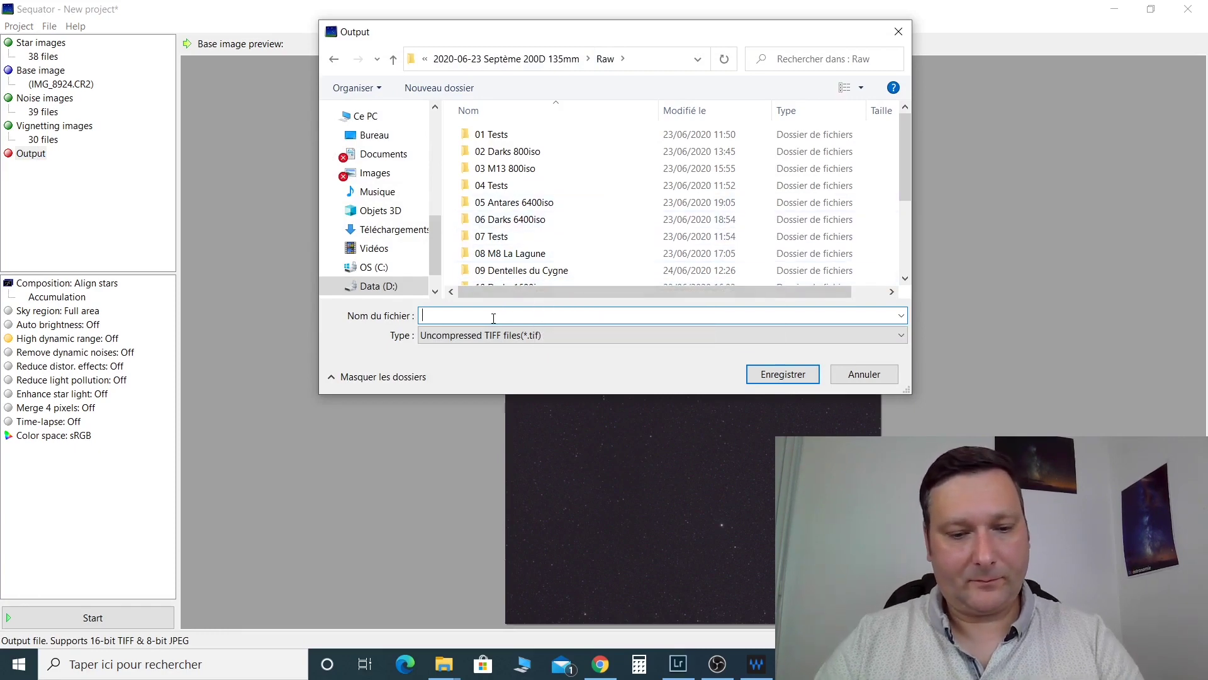
{"action": "type", "text": "Dentelles "}
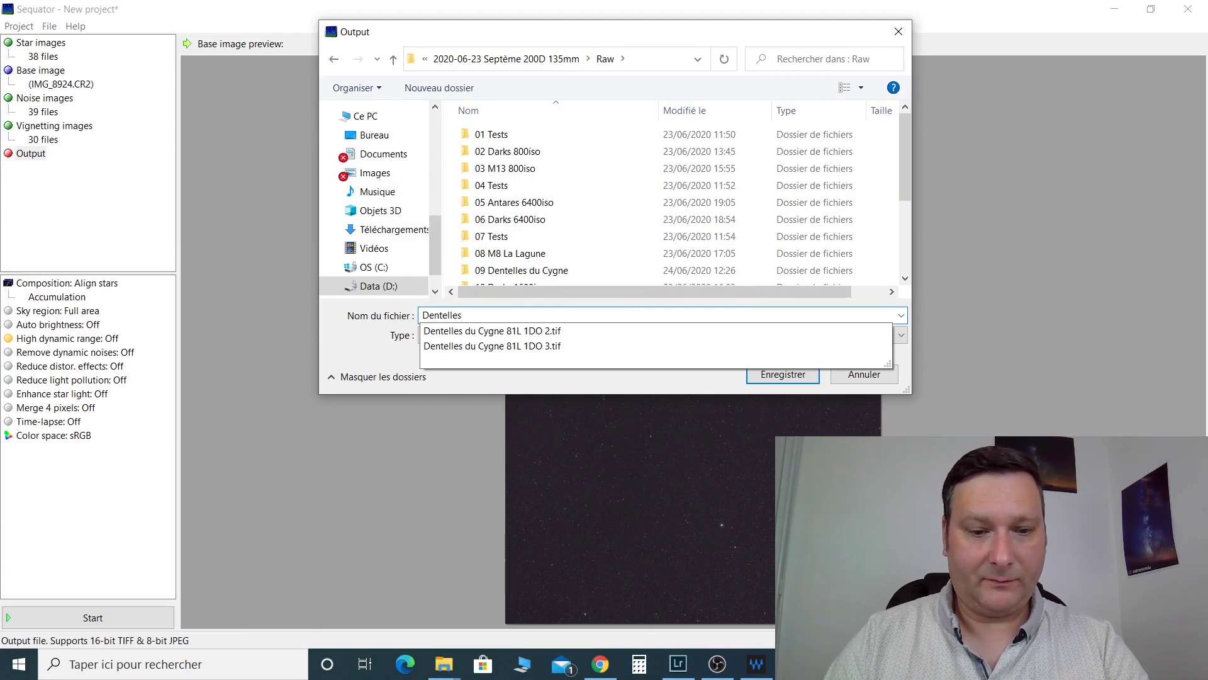
{"action": "type", "text": "du Cygne "}
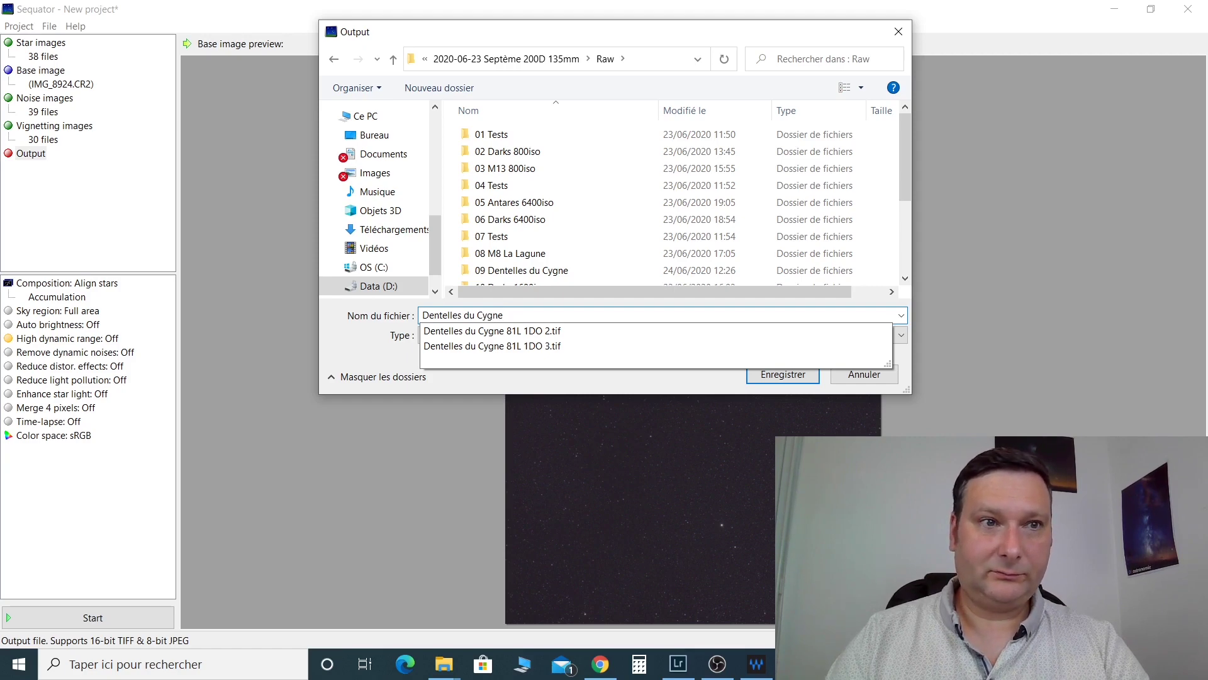
{"action": "type", "text": "Seq"}
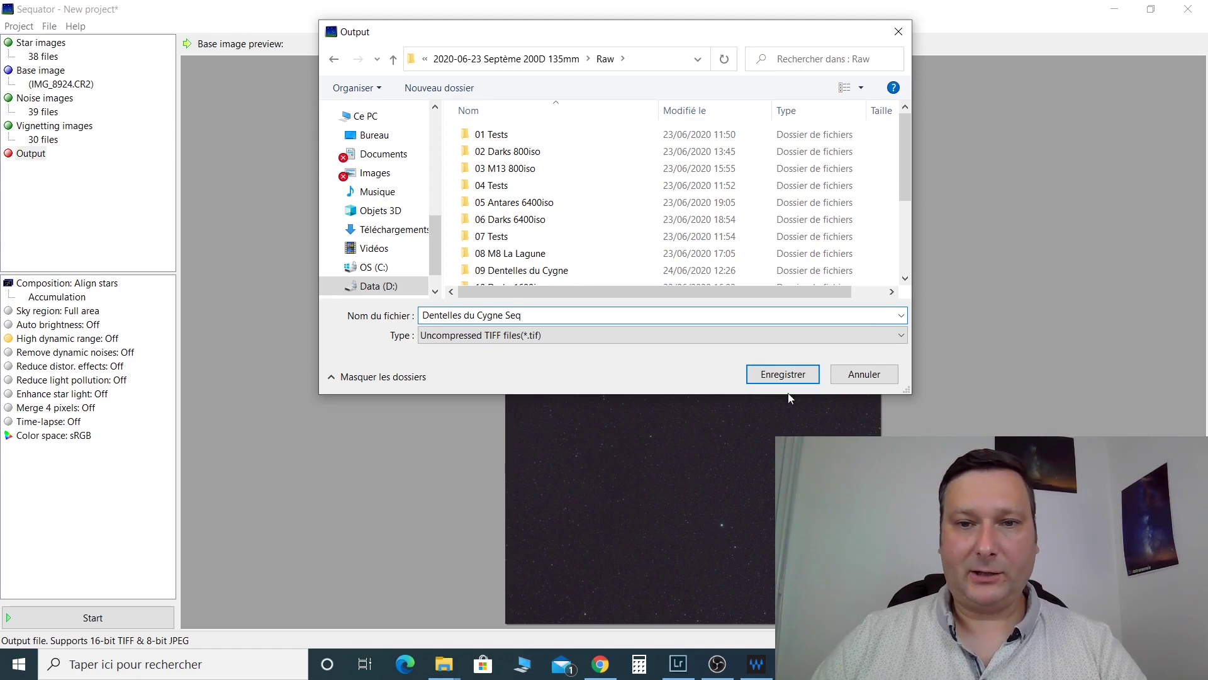
{"action": "left_click", "coordinate": [794, 340]}
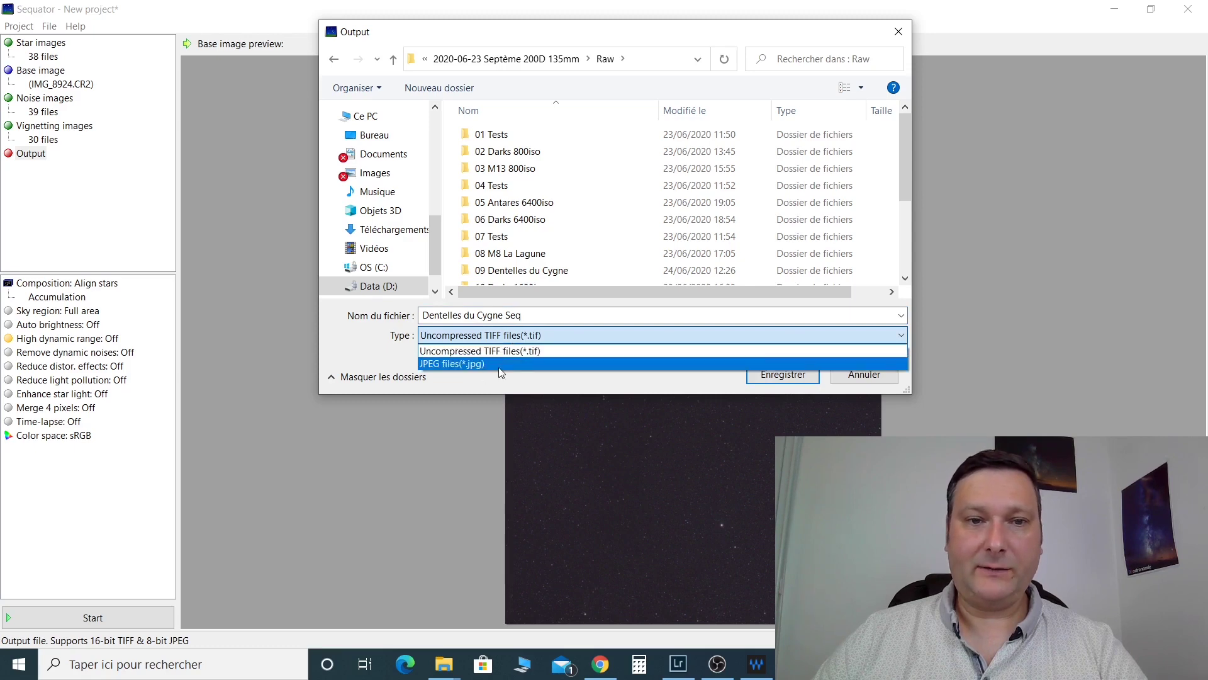
{"action": "left_click", "coordinate": [662, 344]}
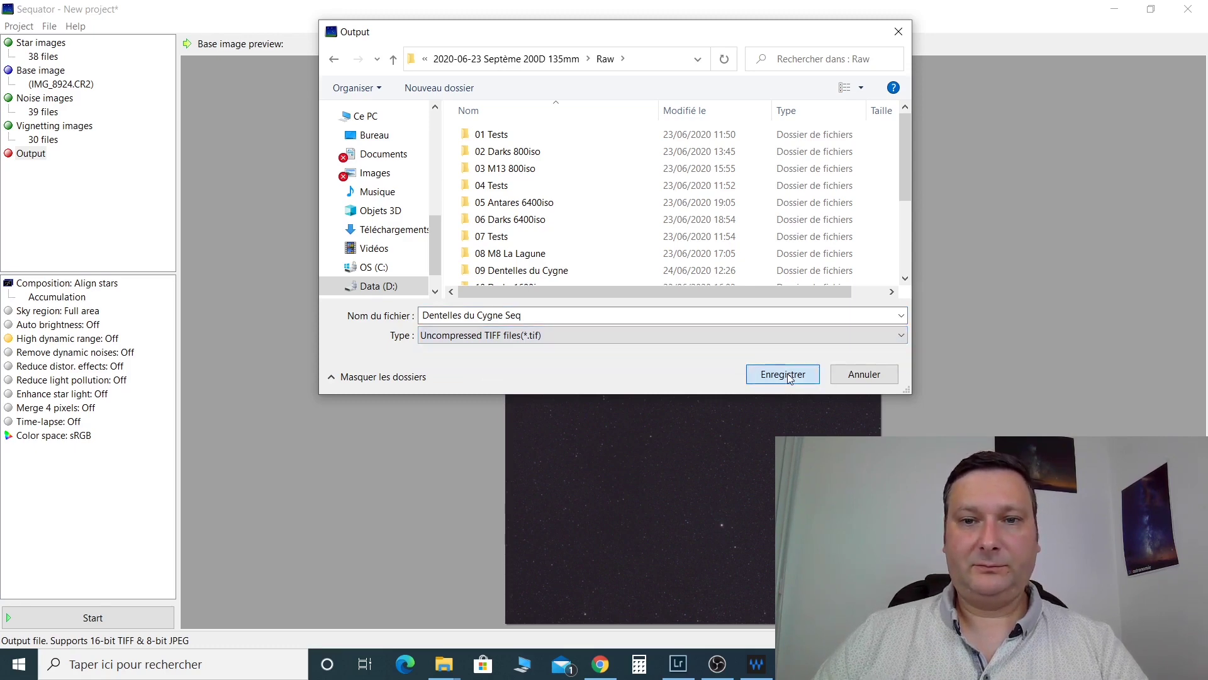
{"action": "left_click", "coordinate": [783, 374]}
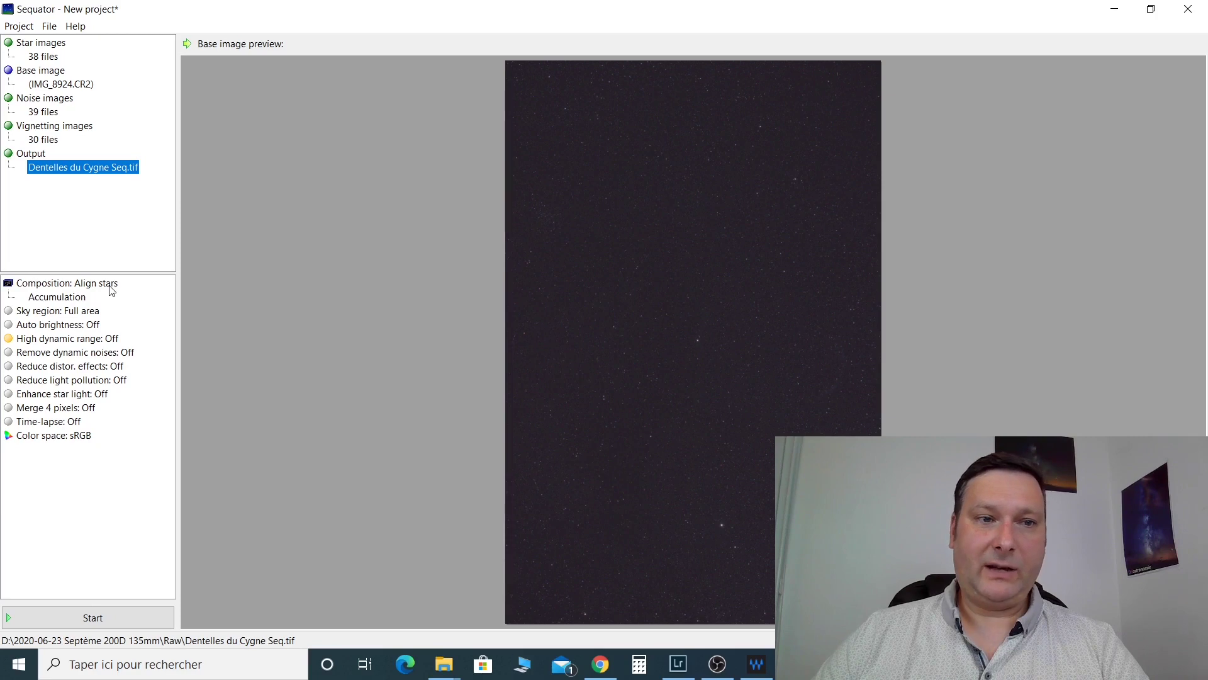
Review the accumulation and sky region options, then turn on auto brightness and dynamic noise removal
{"action": "left_click", "coordinate": [70, 297]}
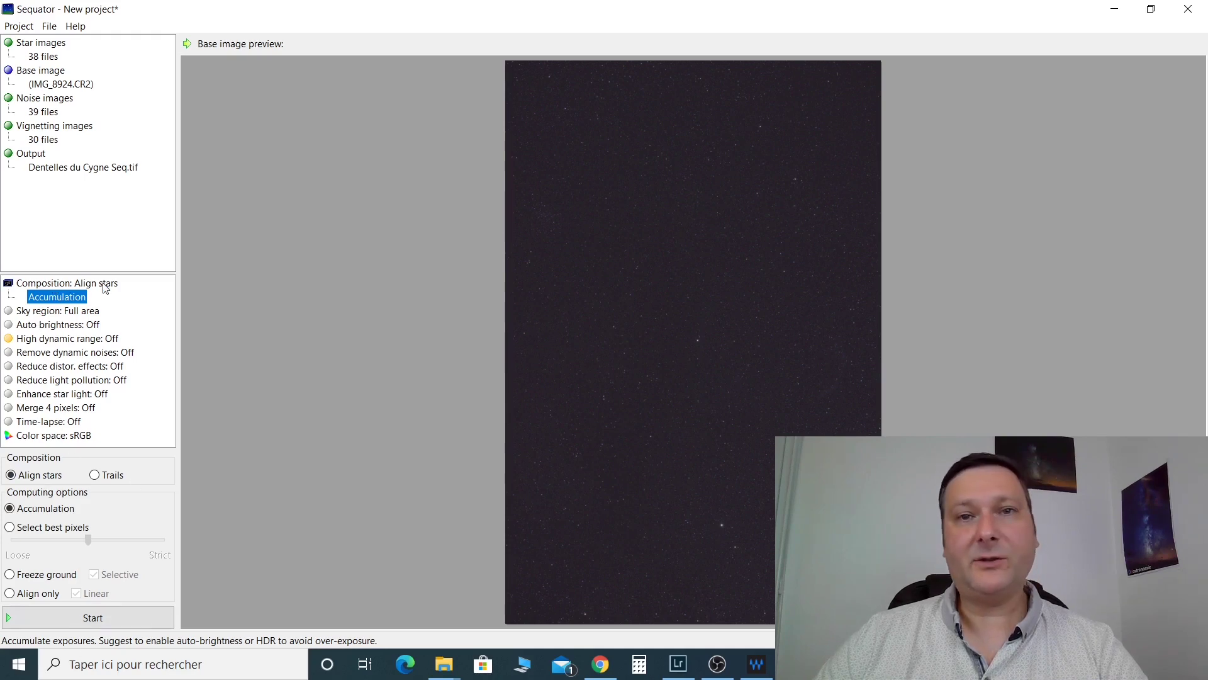
{"action": "left_click", "coordinate": [66, 312]}
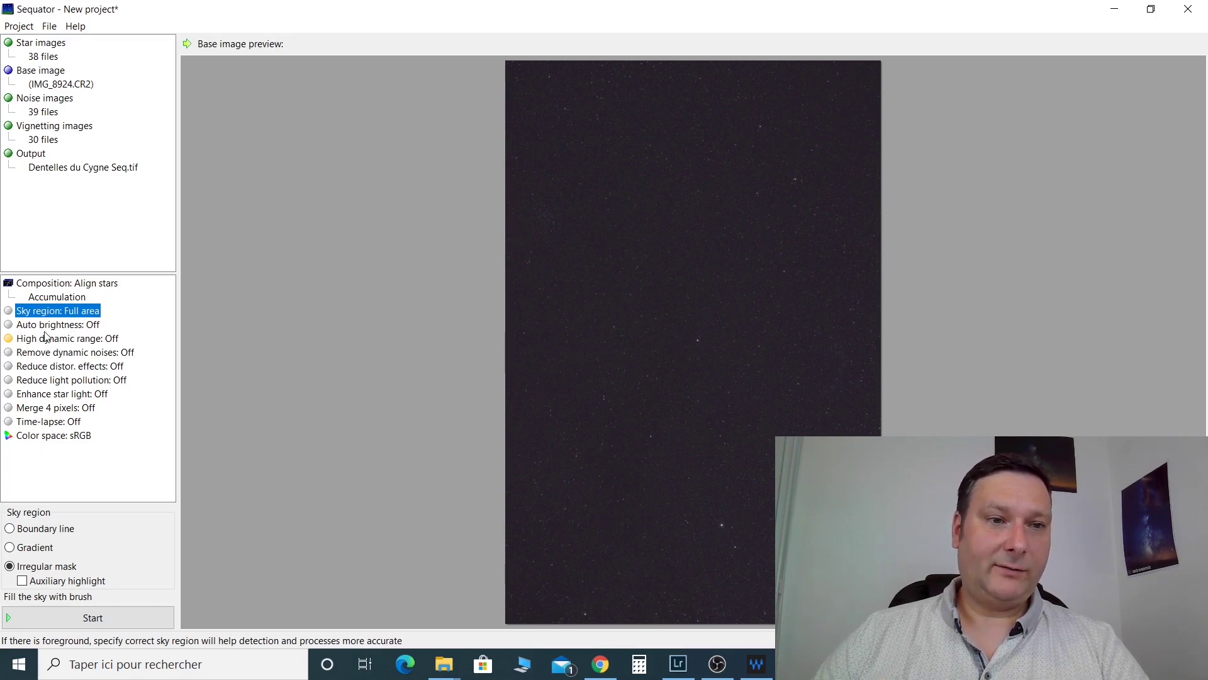
{"action": "left_click", "coordinate": [11, 324]}
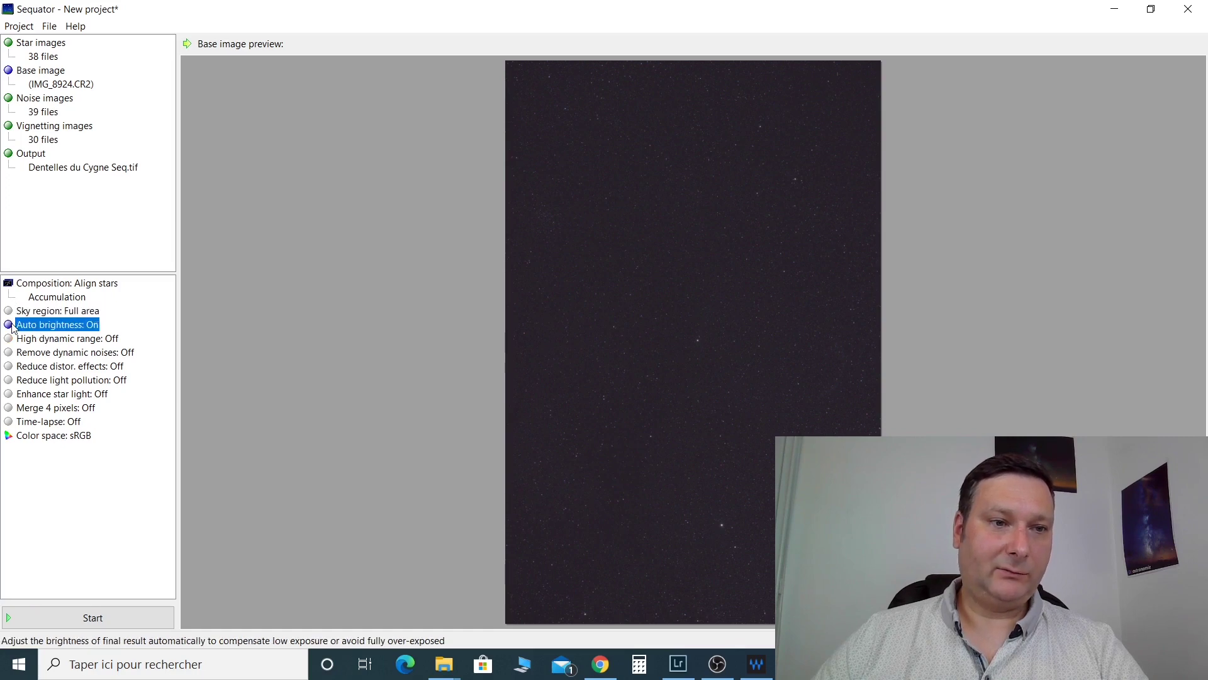
{"action": "left_click", "coordinate": [57, 352]}
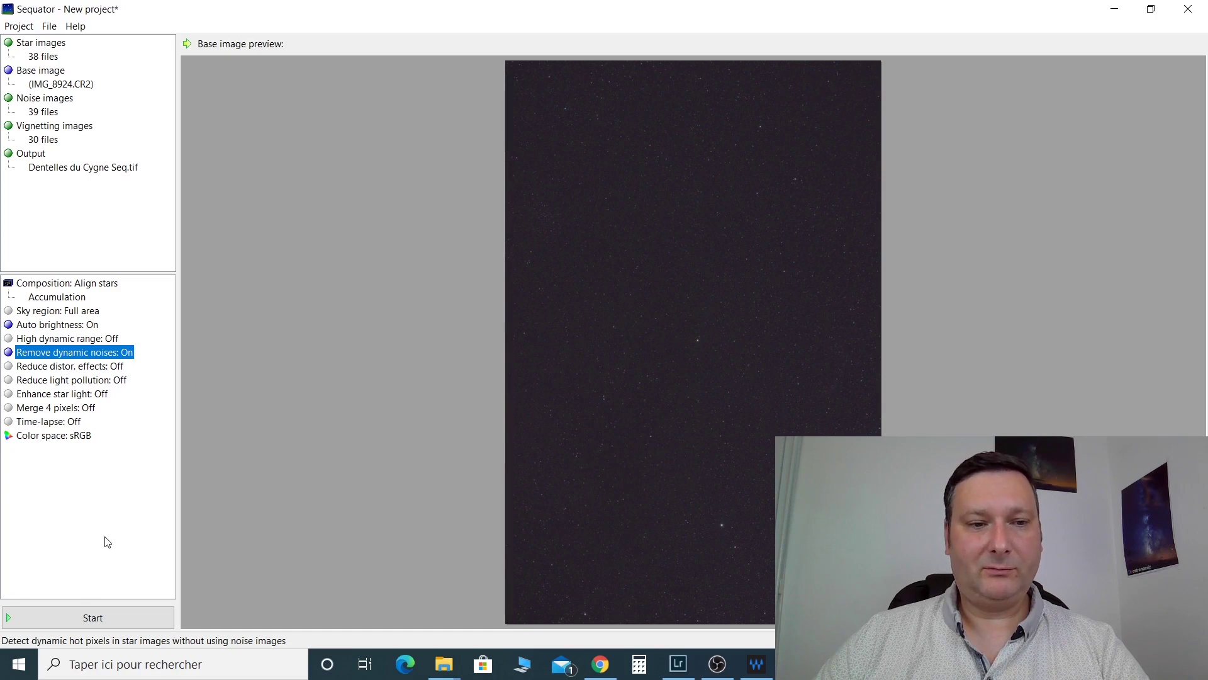
Run the stacking to completion and open the resulting Dentelles du Cygne Seq.tif image
{"action": "left_click", "coordinate": [90, 619]}
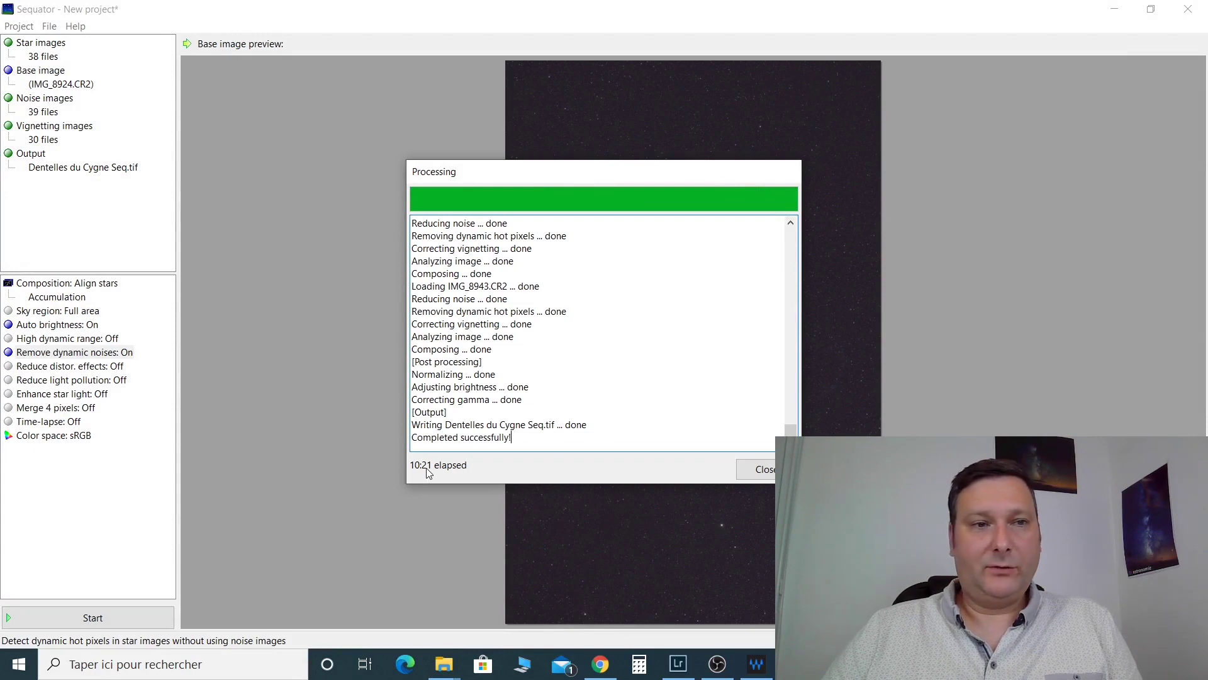
{"action": "left_click", "coordinate": [758, 469]}
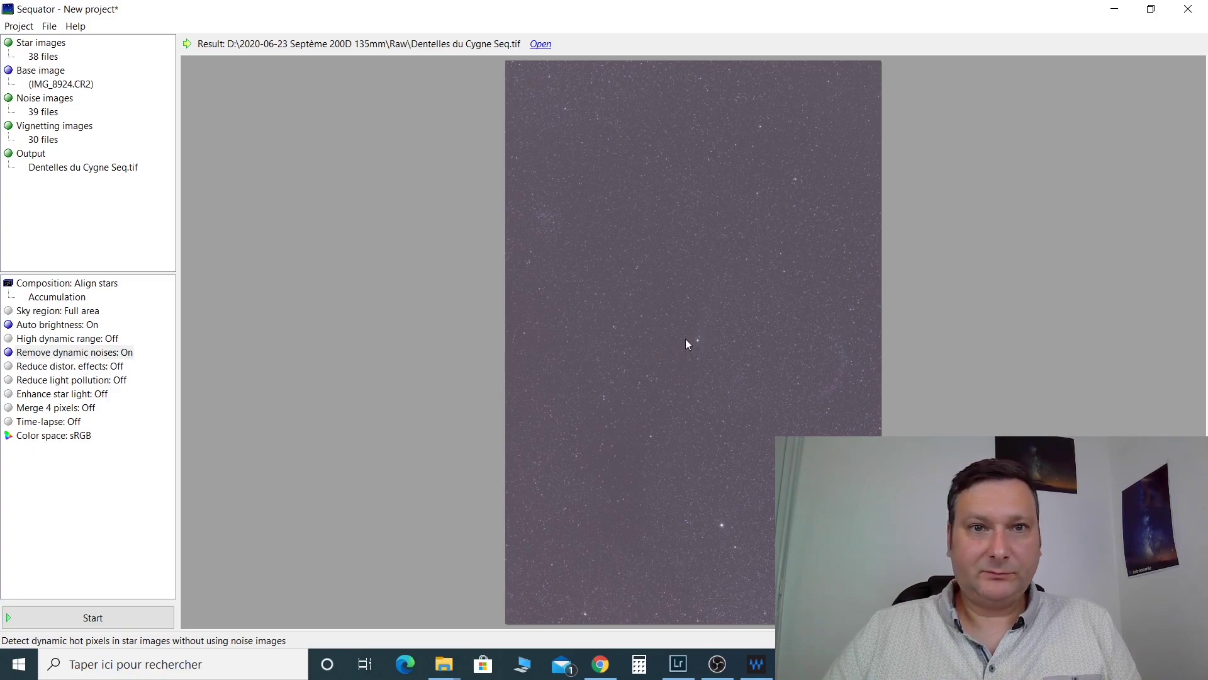
{"action": "left_click", "coordinate": [541, 44]}
Examine at close range the faint nebula filaments beside the bright star and across to the opposite arc
{"action": "left_click", "coordinate": [486, 626]}
{"action": "mouse_move", "coordinate": [488, 624]}
{"action": "left_mouse_down"}
{"action": "mouse_move", "coordinate": [489, 578]}
{"action": "mouse_move", "coordinate": [485, 604]}
{"action": "left_mouse_up"}
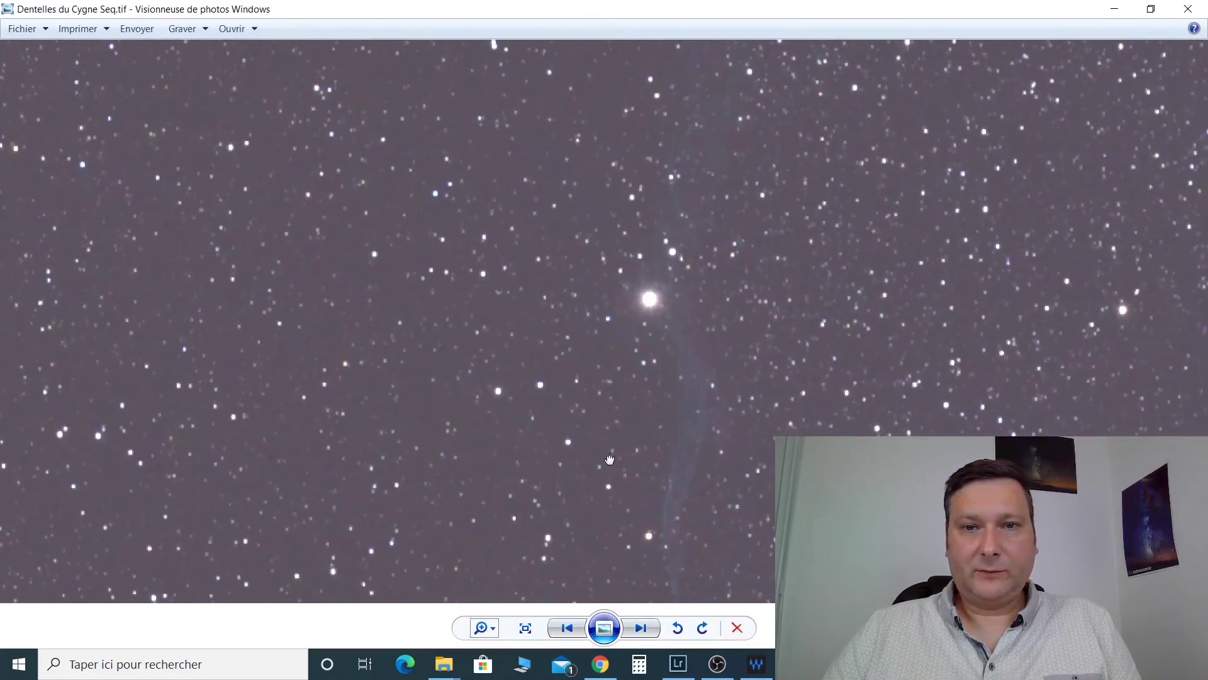
{"action": "left_click_drag", "start_coordinate": [607, 458], "coordinate": [527, 237]}
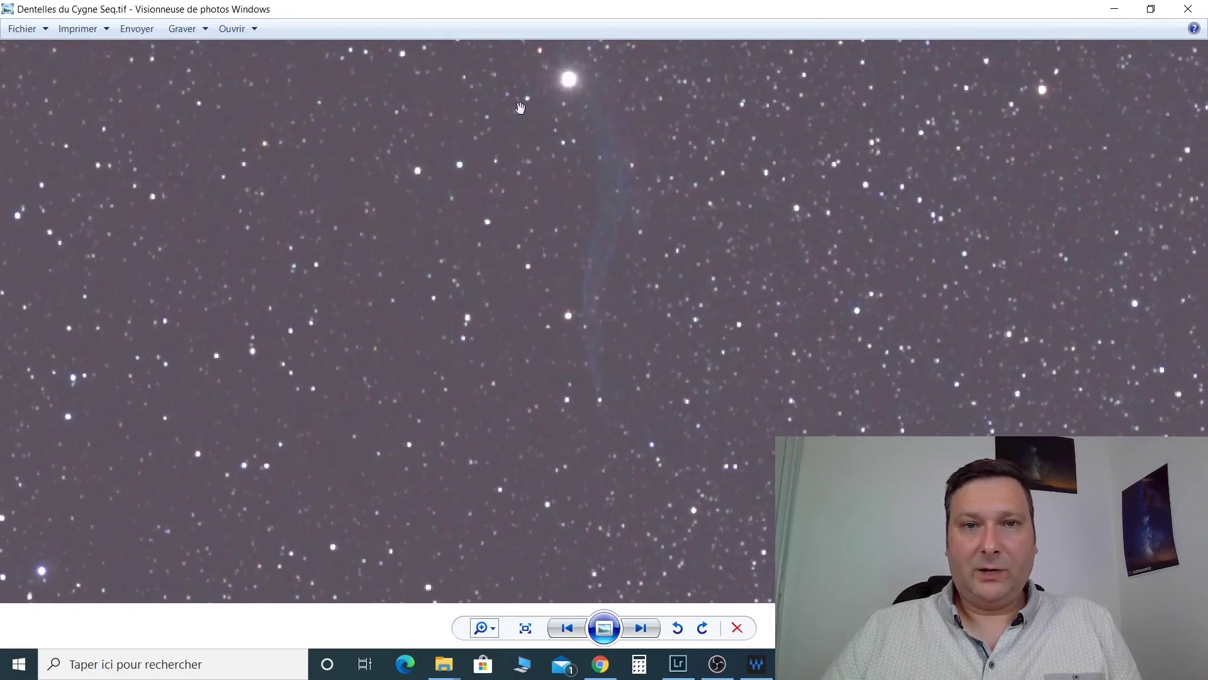
{"action": "left_click_drag", "start_coordinate": [519, 108], "coordinate": [459, 213]}
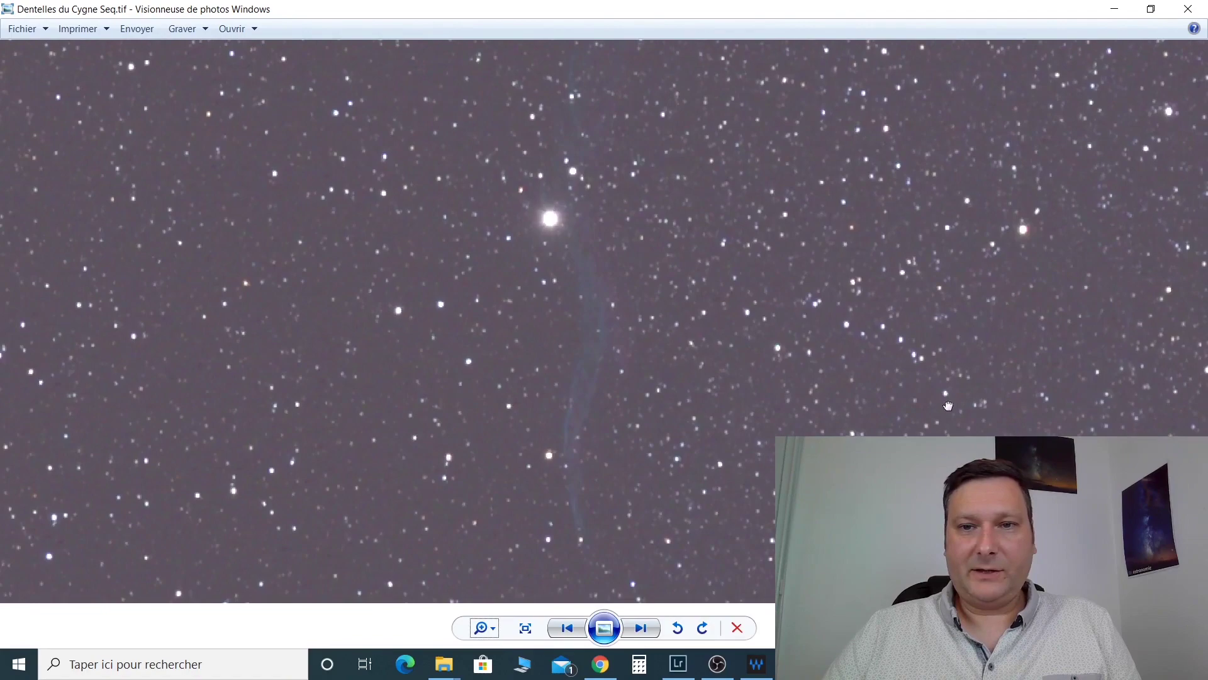
{"action": "left_click_drag", "start_coordinate": [812, 535], "coordinate": [447, 208]}
{"action": "left_click_drag", "start_coordinate": [556, 355], "coordinate": [512, 305]}
{"action": "left_click_drag", "start_coordinate": [752, 393], "coordinate": [491, 132]}
{"action": "scroll", "coordinate": [538, 467], "scroll_direction": "down", "scroll_amount": 3}
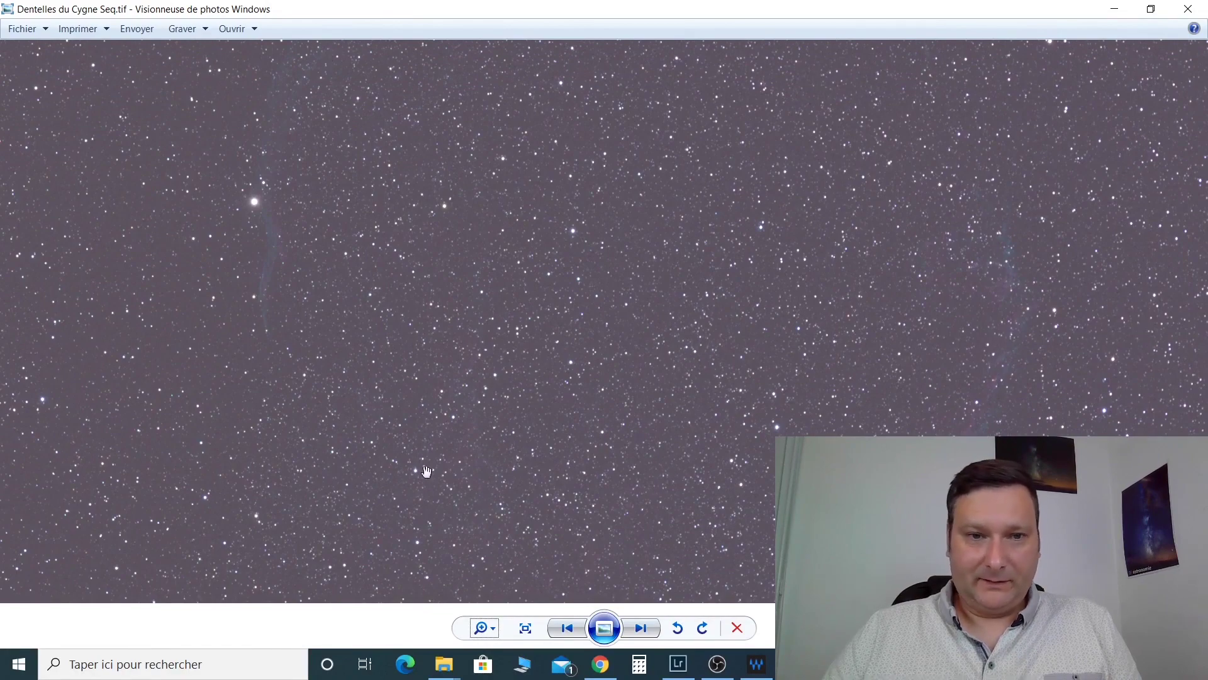
{"action": "scroll", "coordinate": [467, 434], "scroll_direction": "up", "scroll_amount": 5}
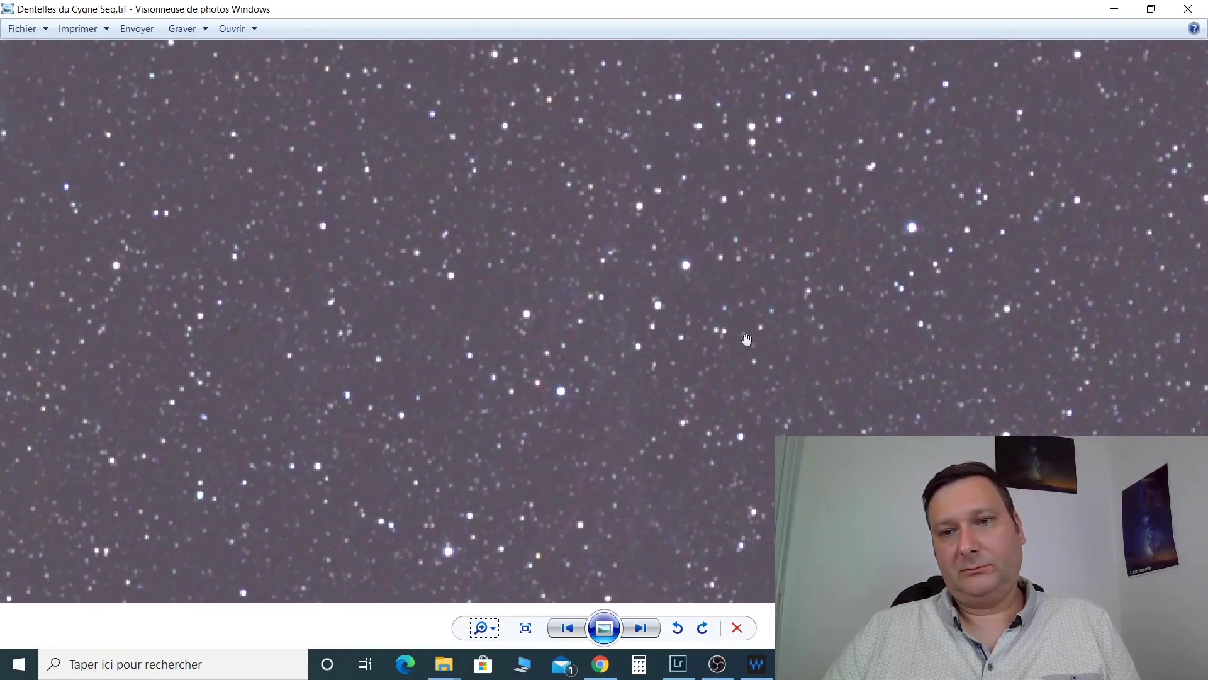
Inspect the star shapes and background across other areas of the stacked image, then around the bright central star
{"action": "scroll", "coordinate": [718, 345], "scroll_direction": "down", "scroll_amount": 5}
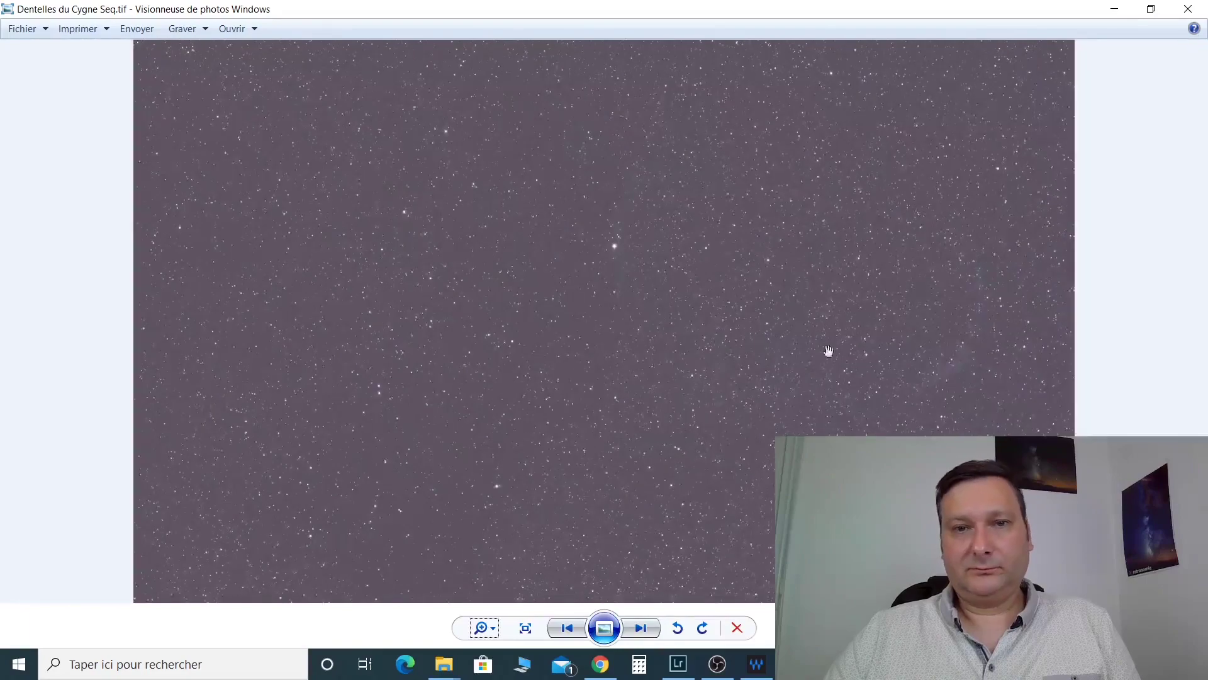
{"action": "scroll", "coordinate": [667, 354], "scroll_direction": "up", "scroll_amount": 5}
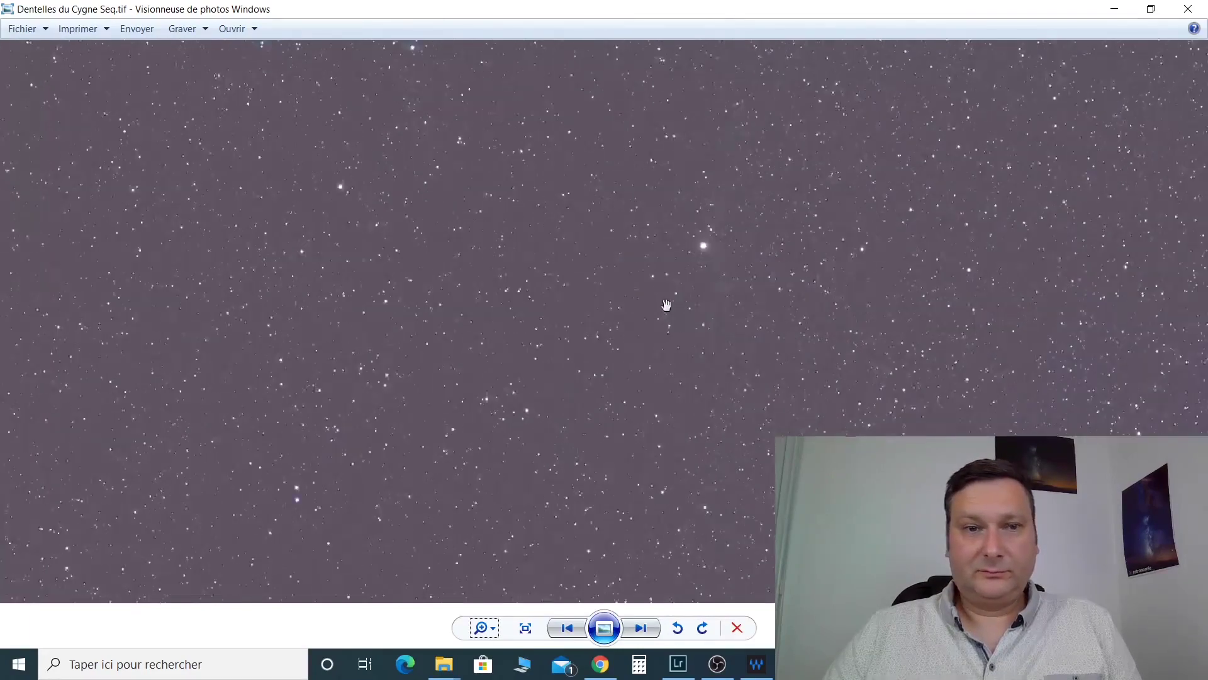
{"action": "scroll", "coordinate": [667, 355], "scroll_direction": "down", "scroll_amount": 3}
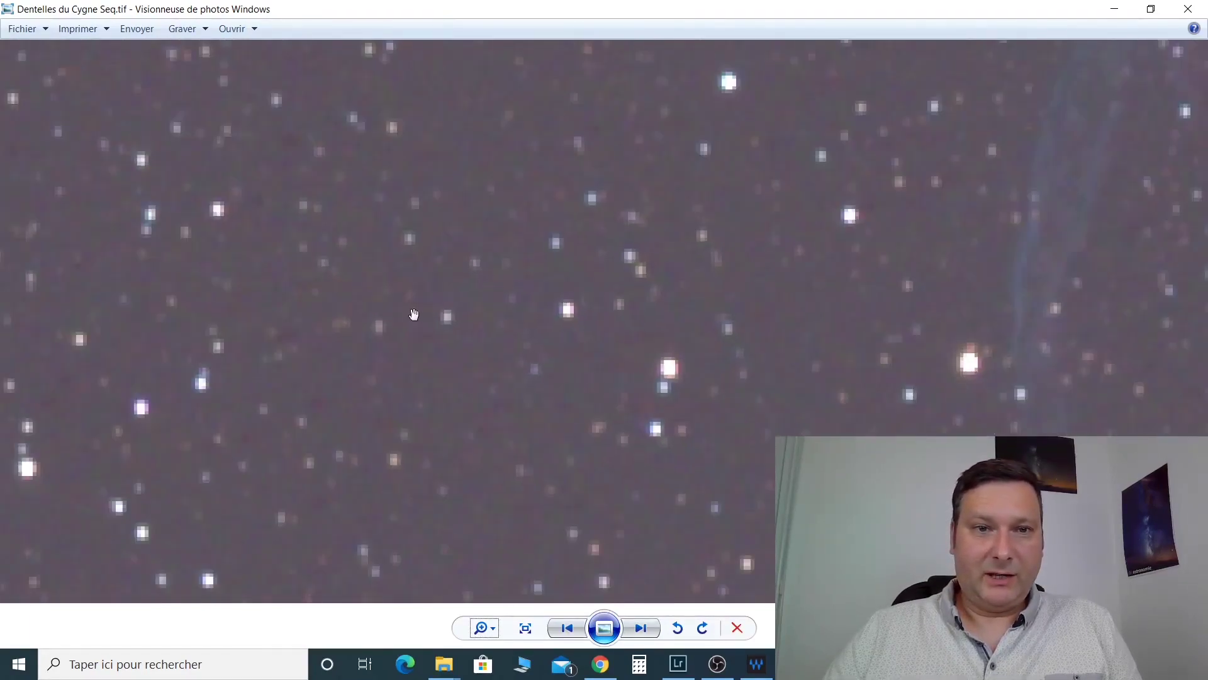
{"action": "left_click_drag", "start_coordinate": [362, 286], "coordinate": [686, 440]}
{"action": "scroll", "coordinate": [608, 347], "scroll_direction": "down", "scroll_amount": 3}
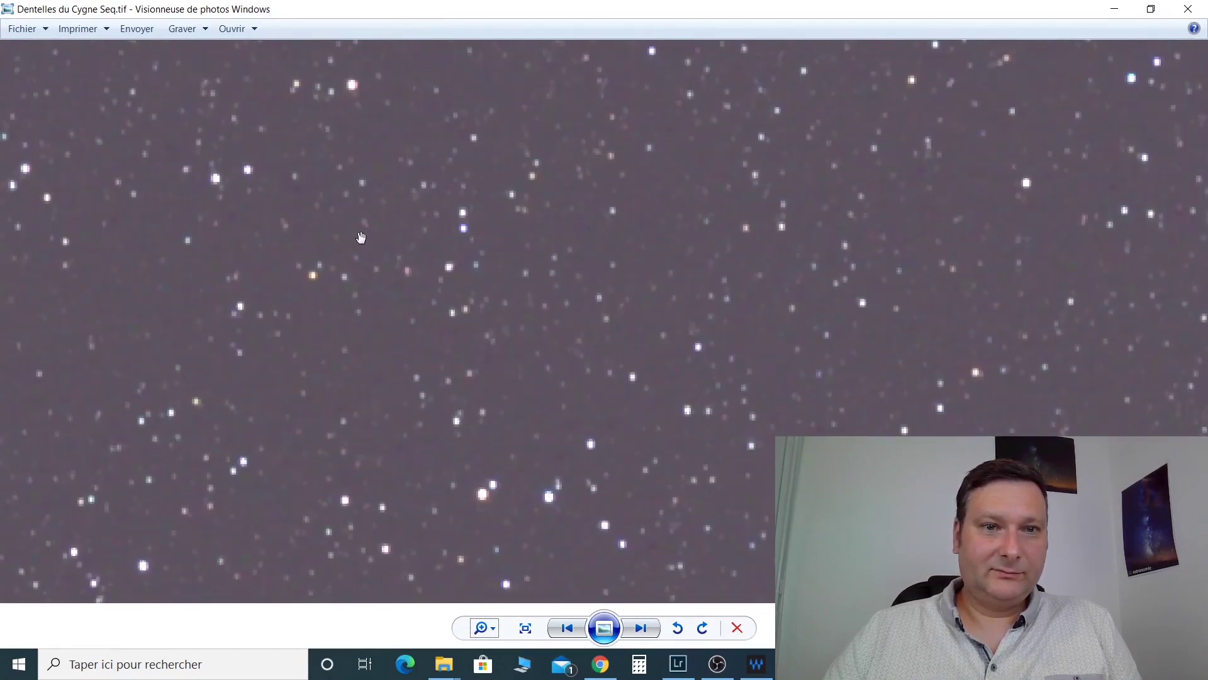
{"action": "scroll", "coordinate": [360, 238], "scroll_direction": "up", "scroll_amount": 3}
{"action": "left_click_drag", "start_coordinate": [811, 214], "coordinate": [1159, 265]}
{"action": "scroll", "coordinate": [1070, 235], "scroll_direction": "up", "scroll_amount": 1}
{"action": "left_click_drag", "start_coordinate": [441, 378], "coordinate": [516, 133]}
{"action": "left_click_drag", "start_coordinate": [528, 452], "coordinate": [600, 365]}
{"action": "scroll", "coordinate": [599, 365], "scroll_direction": "down", "scroll_amount": 5}
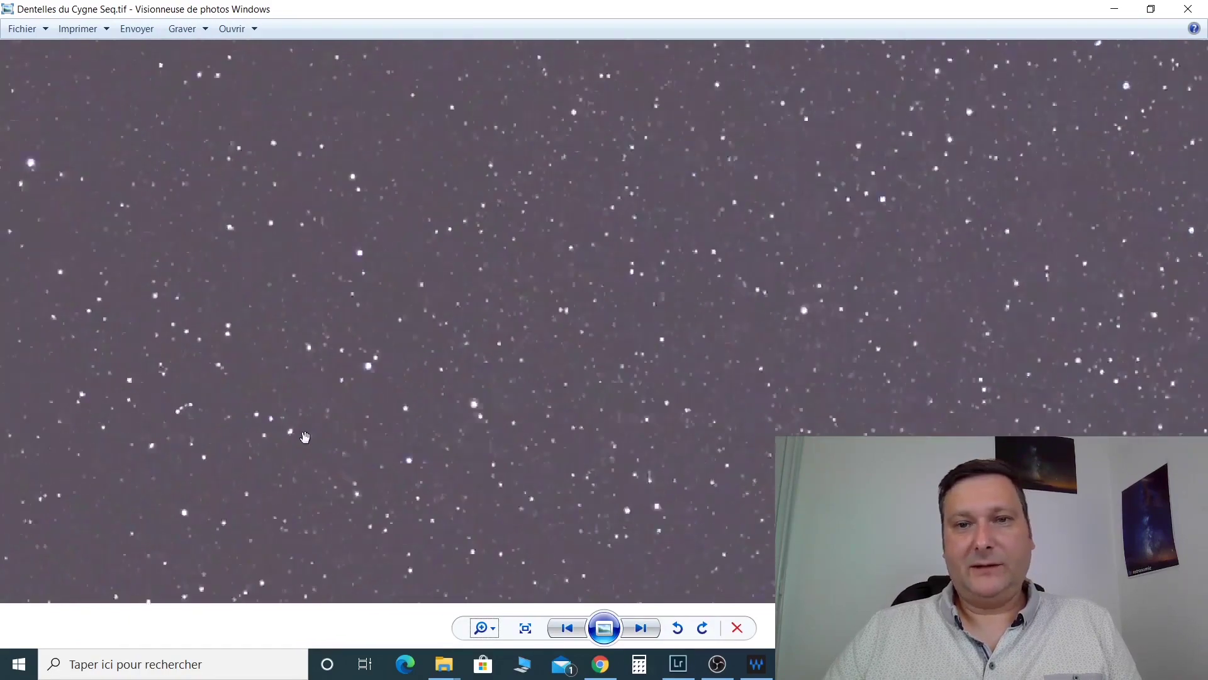
{"action": "left_click_drag", "start_coordinate": [328, 432], "coordinate": [689, 335]}
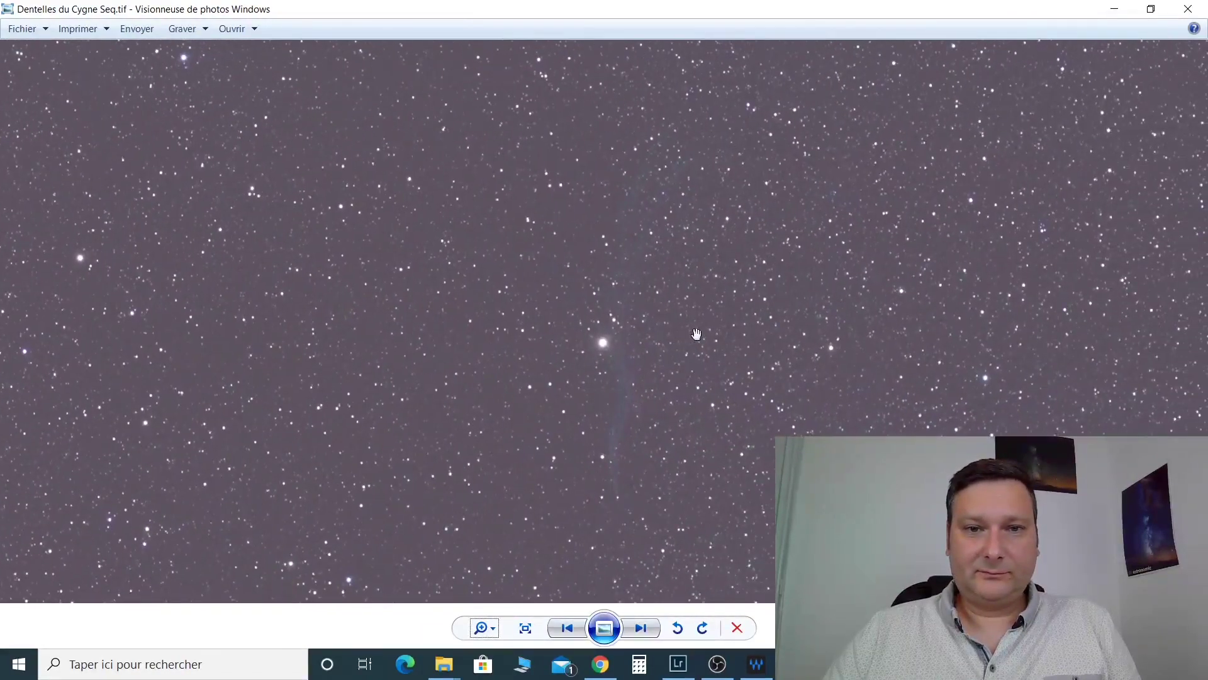
{"action": "scroll", "coordinate": [608, 398], "scroll_direction": "up", "scroll_amount": 2}
{"action": "scroll", "coordinate": [609, 399], "scroll_direction": "up", "scroll_amount": 2}
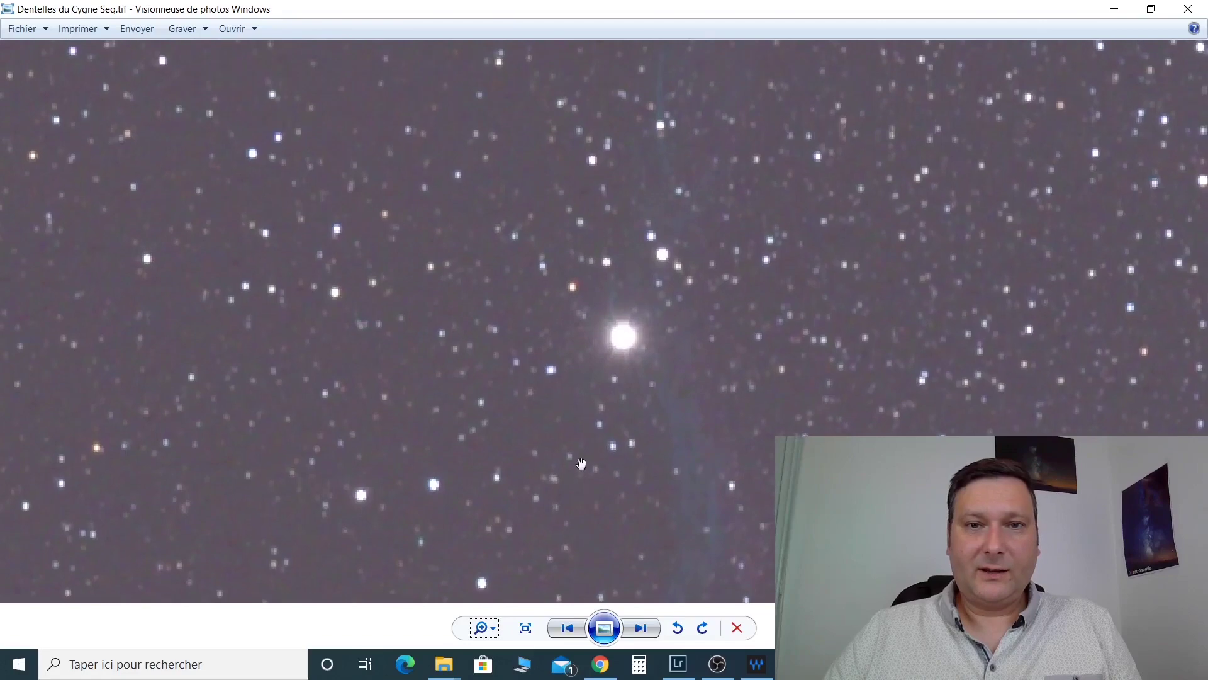
{"action": "scroll", "coordinate": [671, 402], "scroll_direction": "up", "scroll_amount": 3}
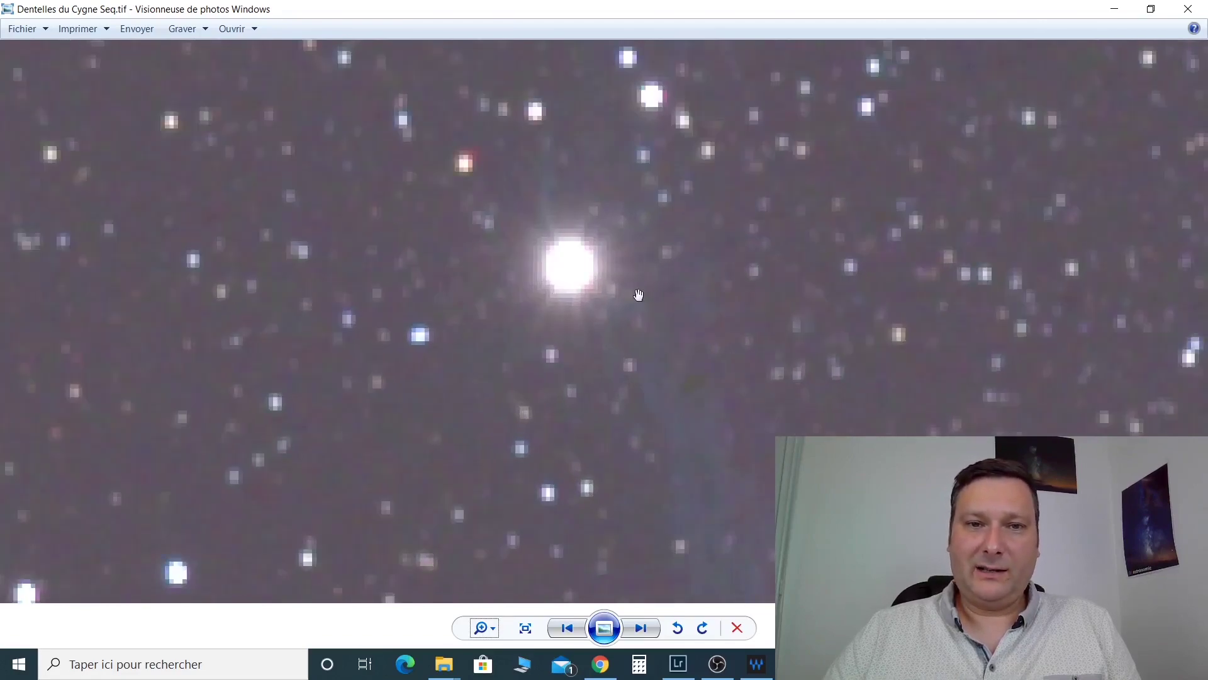
{"action": "scroll", "coordinate": [547, 348], "scroll_direction": "down", "scroll_amount": 5}
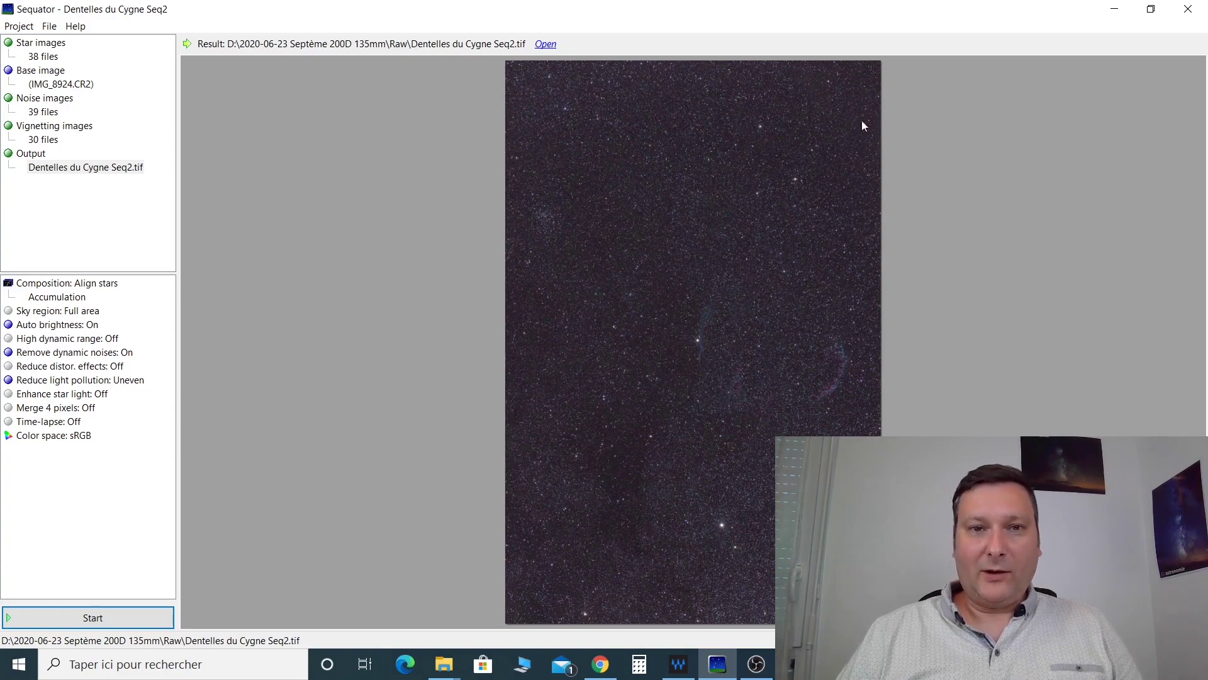
Open the second result, Dentelles du Cygne Seq2.tif, and examine its bright star and both nebula arcs up close
{"action": "left_click", "coordinate": [546, 44]}
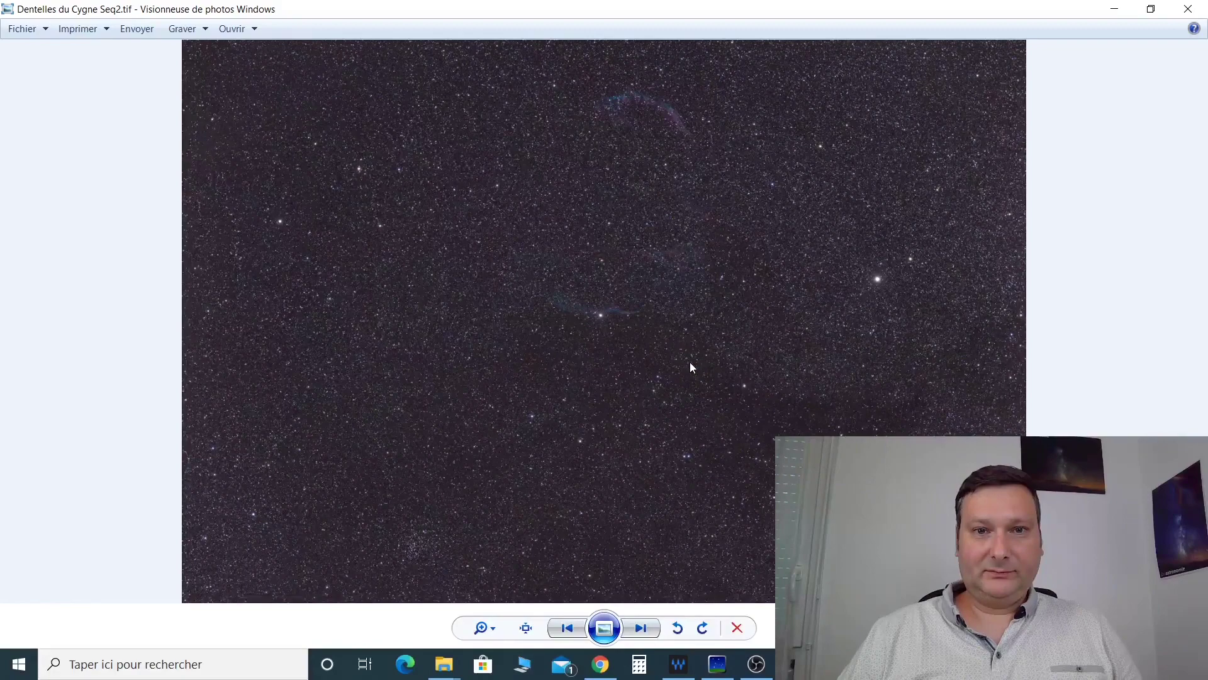
{"action": "left_click", "coordinate": [482, 627]}
{"action": "left_click_drag", "start_coordinate": [489, 623], "coordinate": [484, 568]}
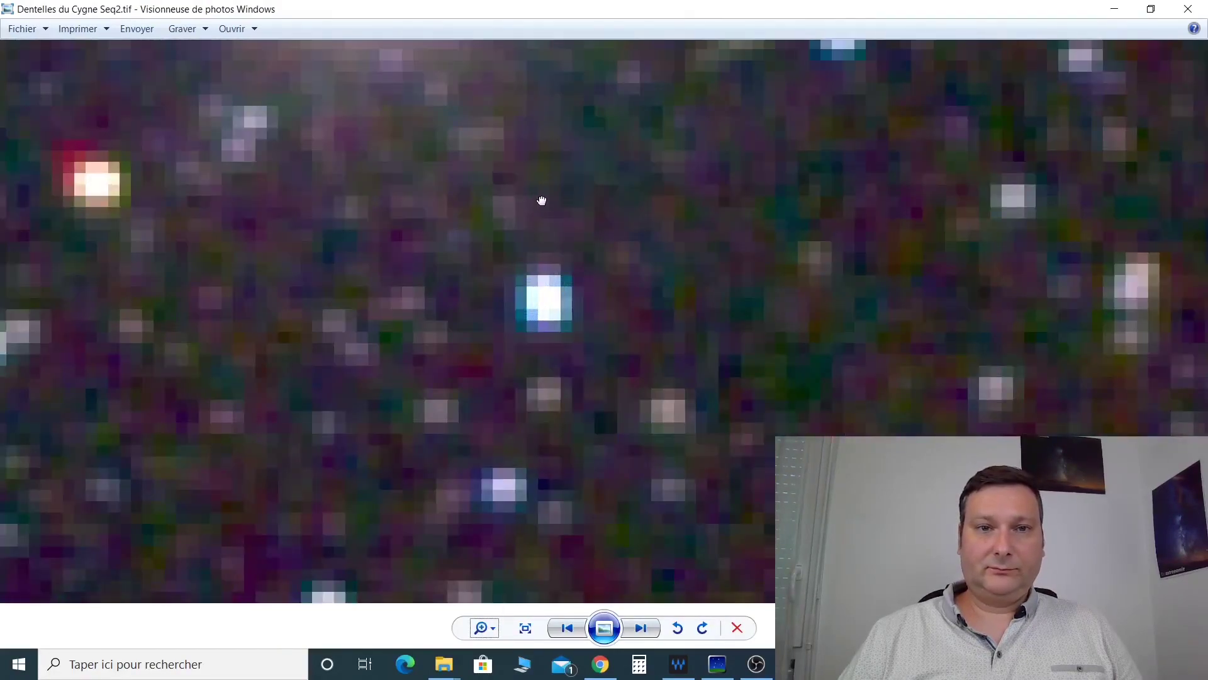
{"action": "left_click_drag", "start_coordinate": [542, 199], "coordinate": [579, 398]}
{"action": "scroll", "coordinate": [580, 399], "scroll_direction": "down", "scroll_amount": 1}
{"action": "scroll", "coordinate": [580, 400], "scroll_direction": "down", "scroll_amount": 6}
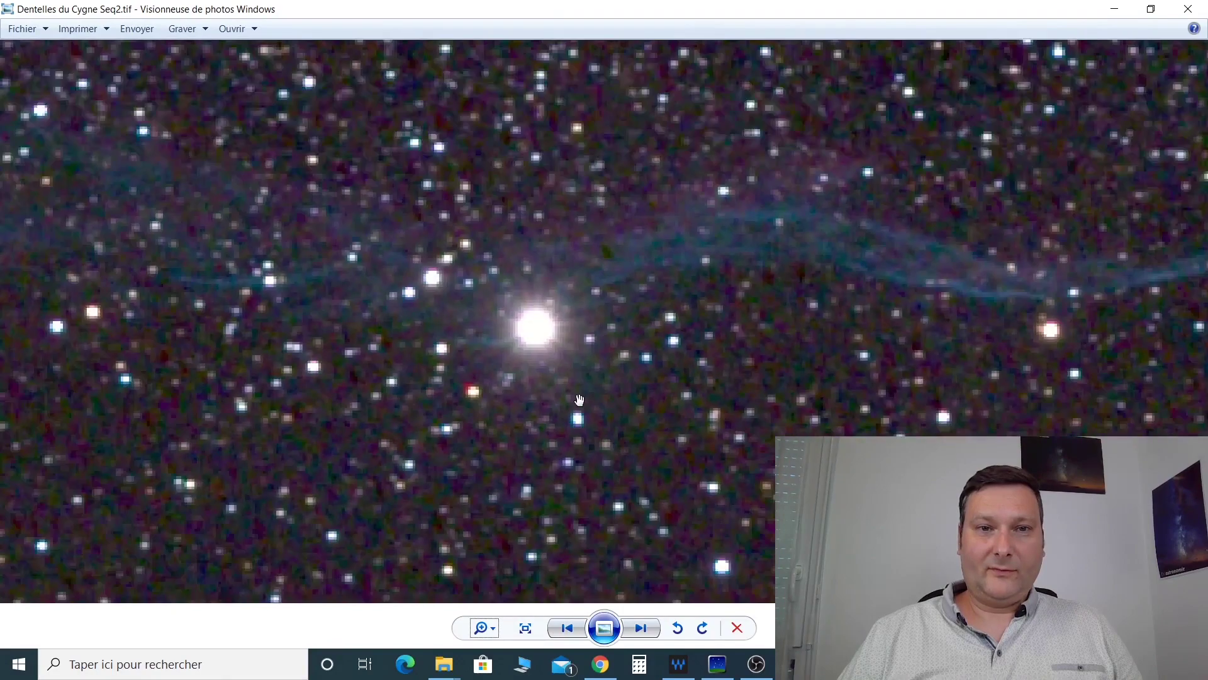
{"action": "scroll", "coordinate": [579, 400], "scroll_direction": "down", "scroll_amount": 4}
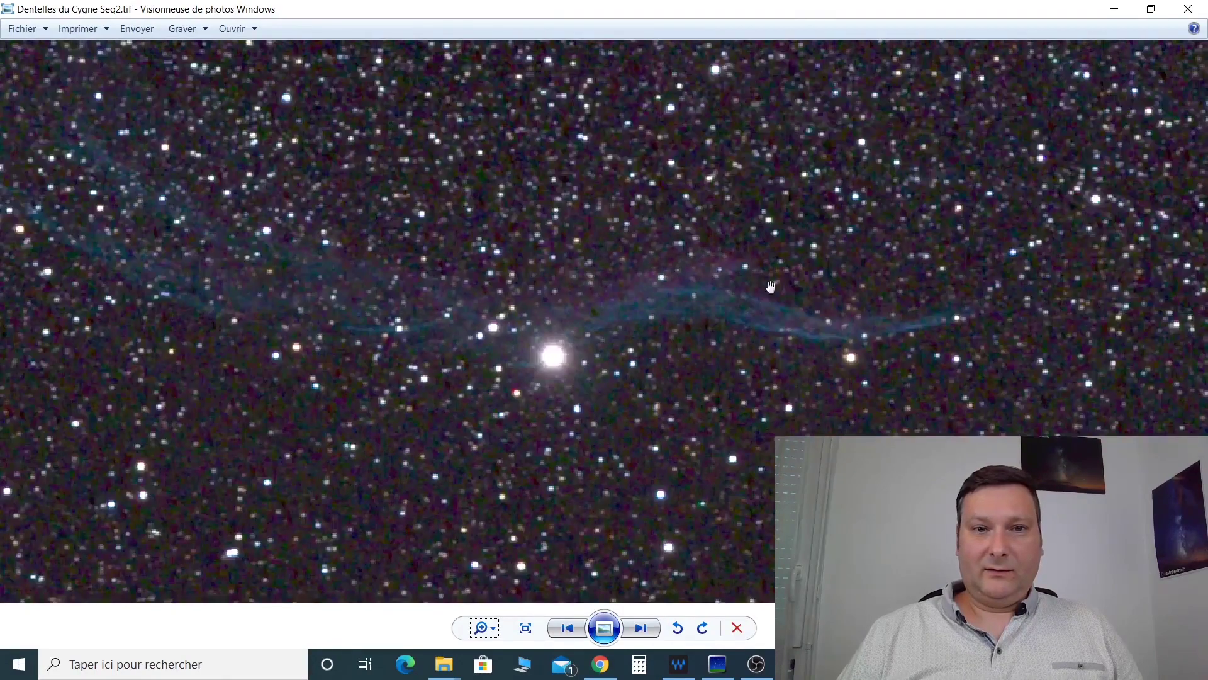
{"action": "scroll", "coordinate": [606, 299], "scroll_direction": "down", "scroll_amount": 4}
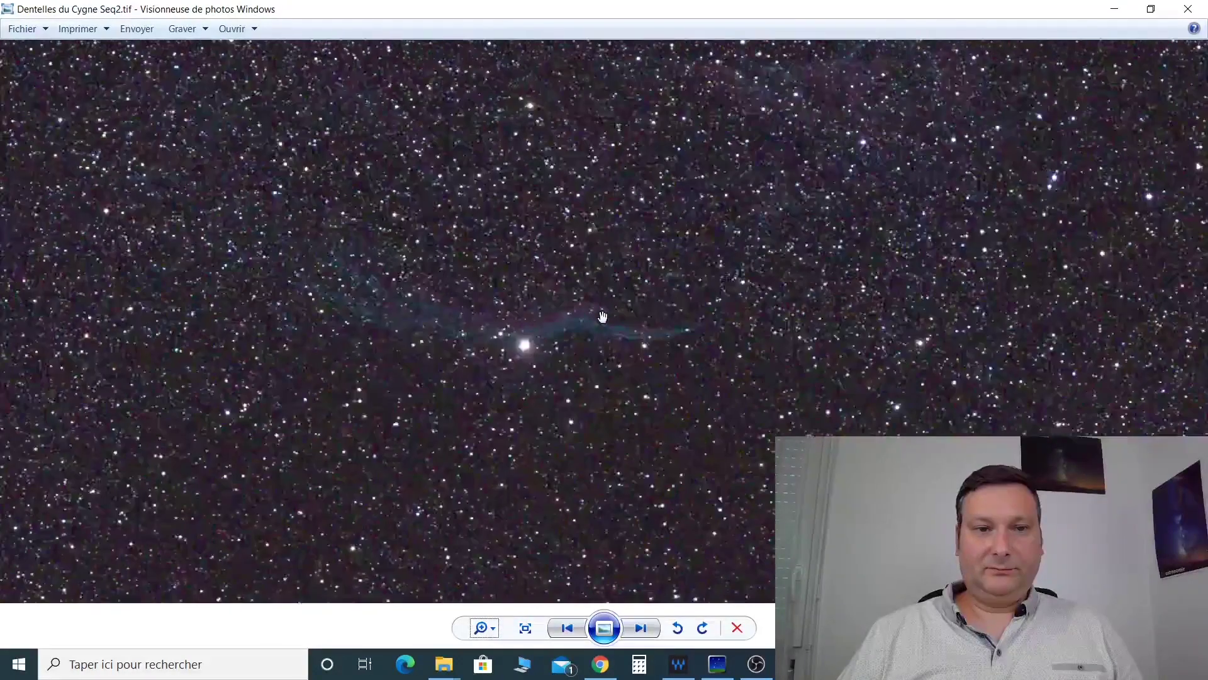
{"action": "left_click_drag", "start_coordinate": [652, 147], "coordinate": [570, 443]}
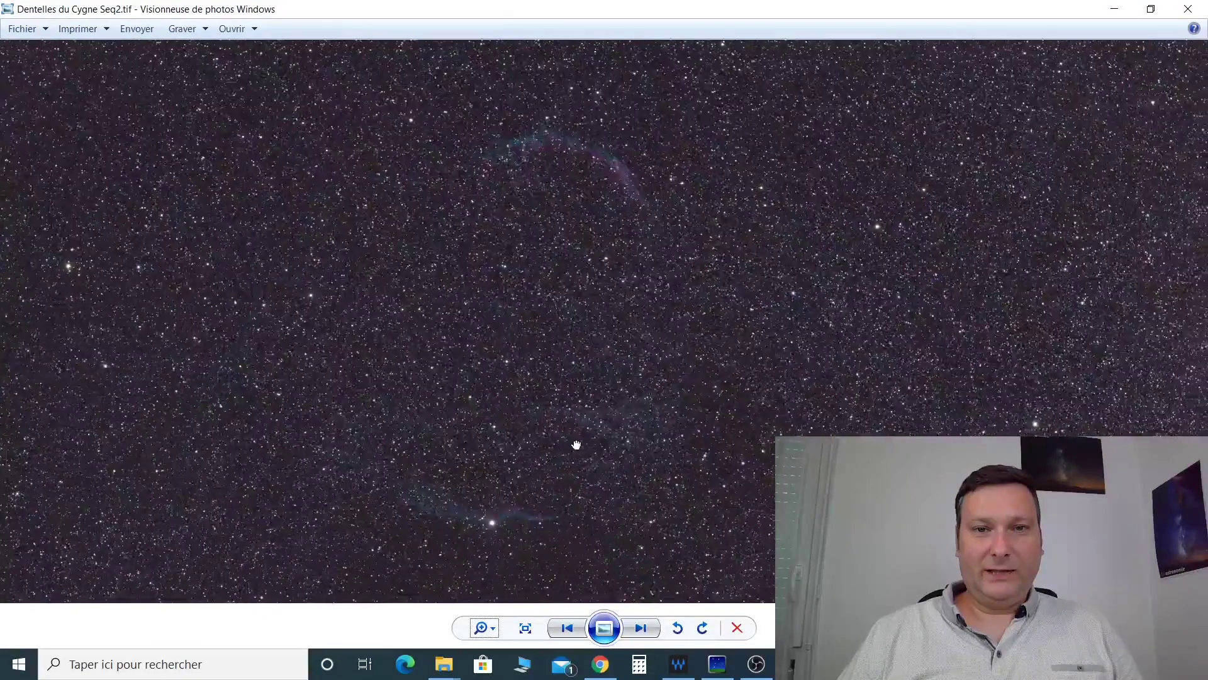
{"action": "scroll", "coordinate": [548, 195], "scroll_direction": "up", "scroll_amount": 5}
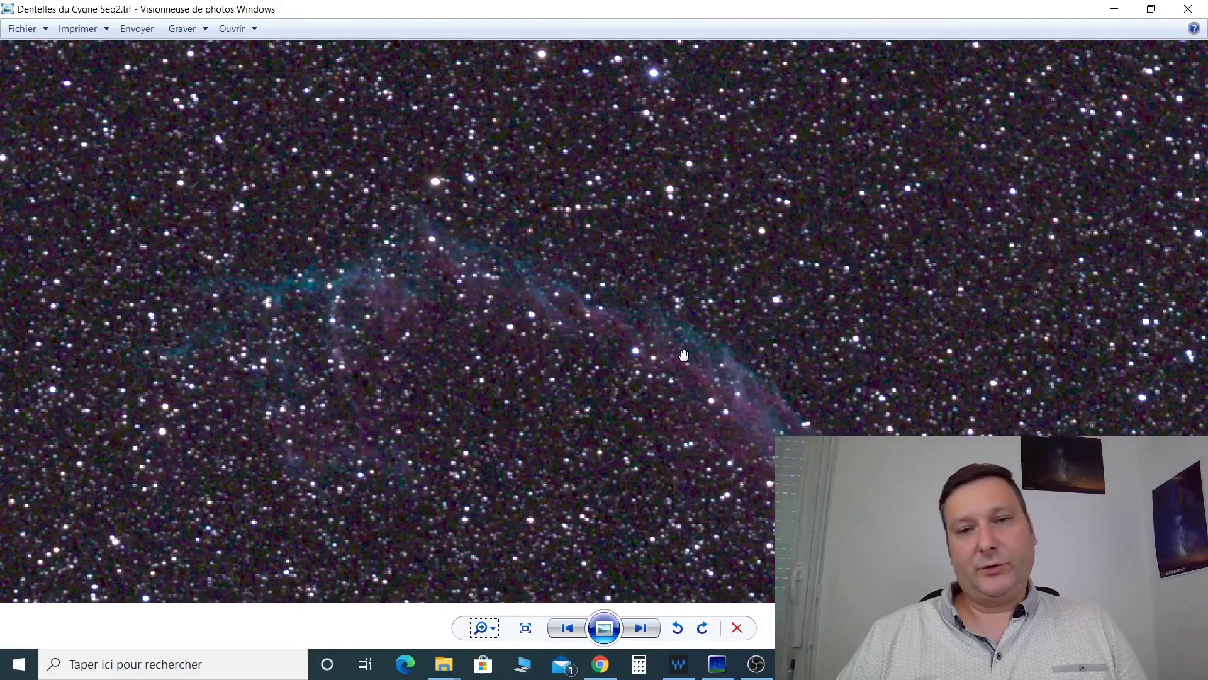
View the whole Dentelles du Cygne Seq2.tif image with both nebula arcs, then close it
{"action": "scroll", "coordinate": [684, 362], "scroll_direction": "down", "scroll_amount": 4}
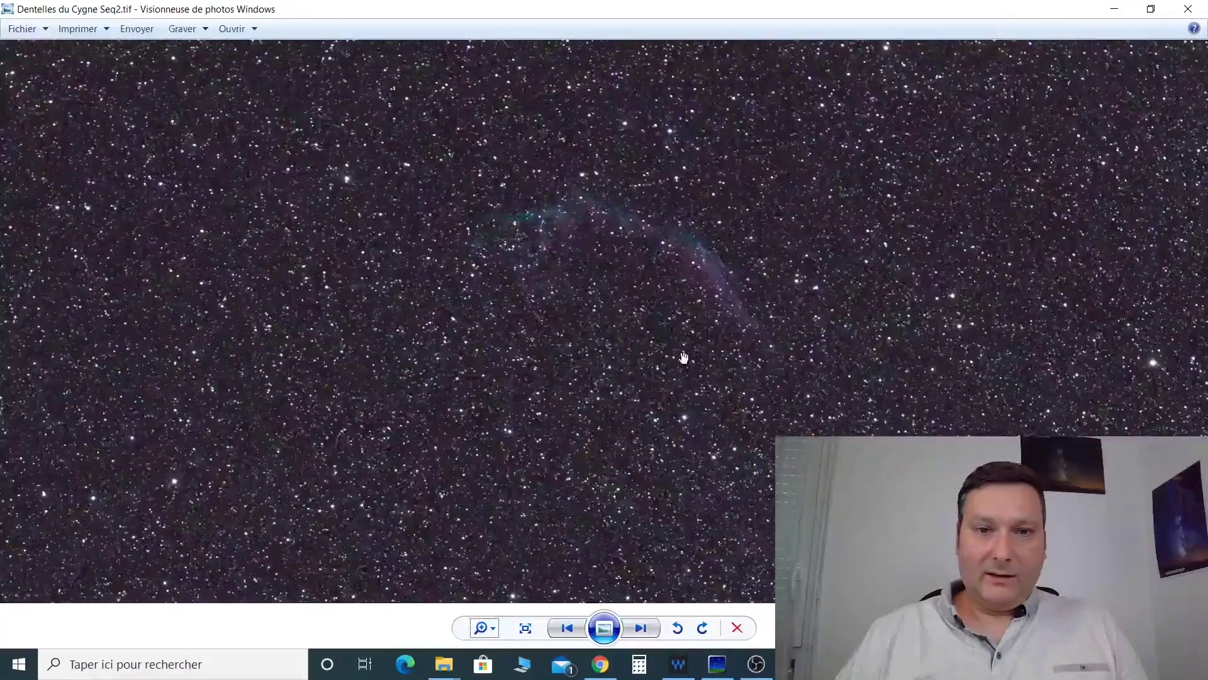
{"action": "scroll", "coordinate": [684, 371], "scroll_direction": "down", "scroll_amount": 2}
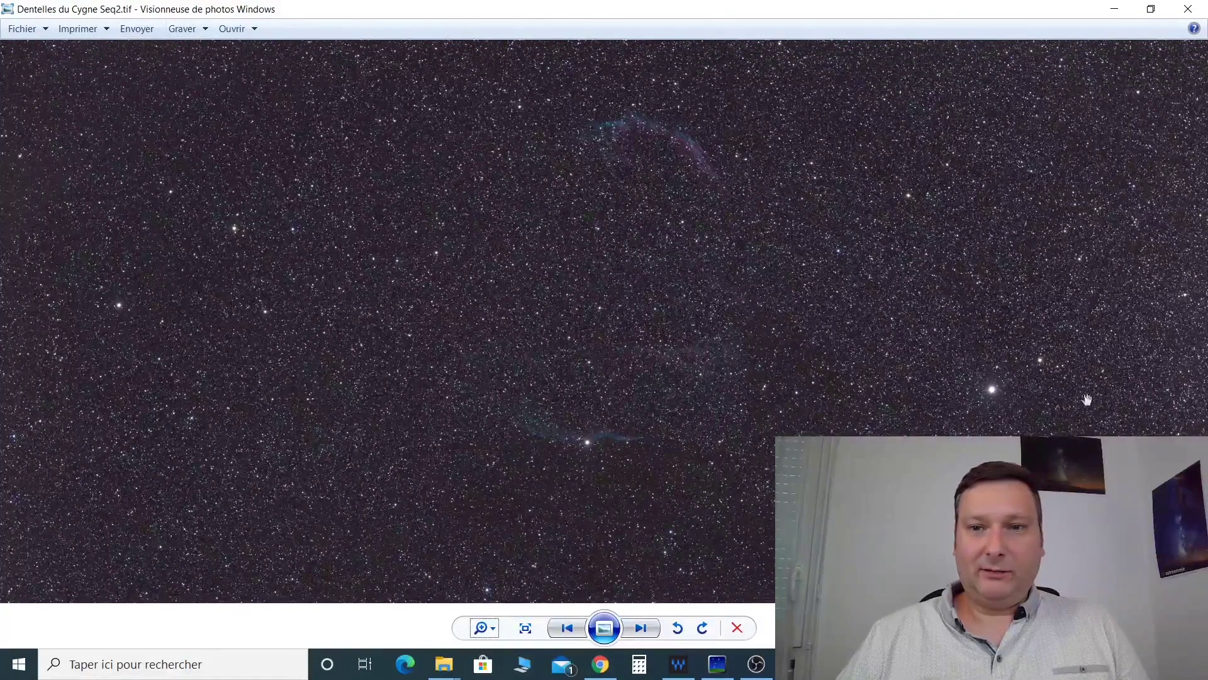
{"action": "scroll", "coordinate": [1028, 423], "scroll_direction": "down", "scroll_amount": 2}
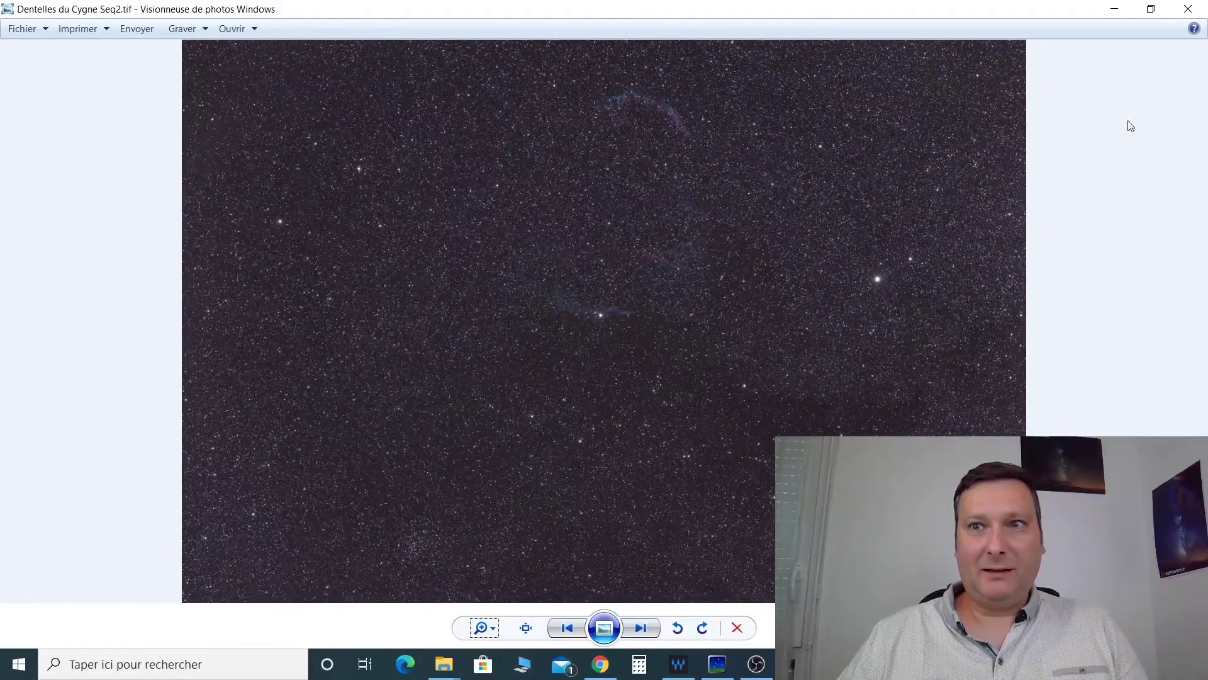
{"action": "left_click", "coordinate": [1188, 8]}
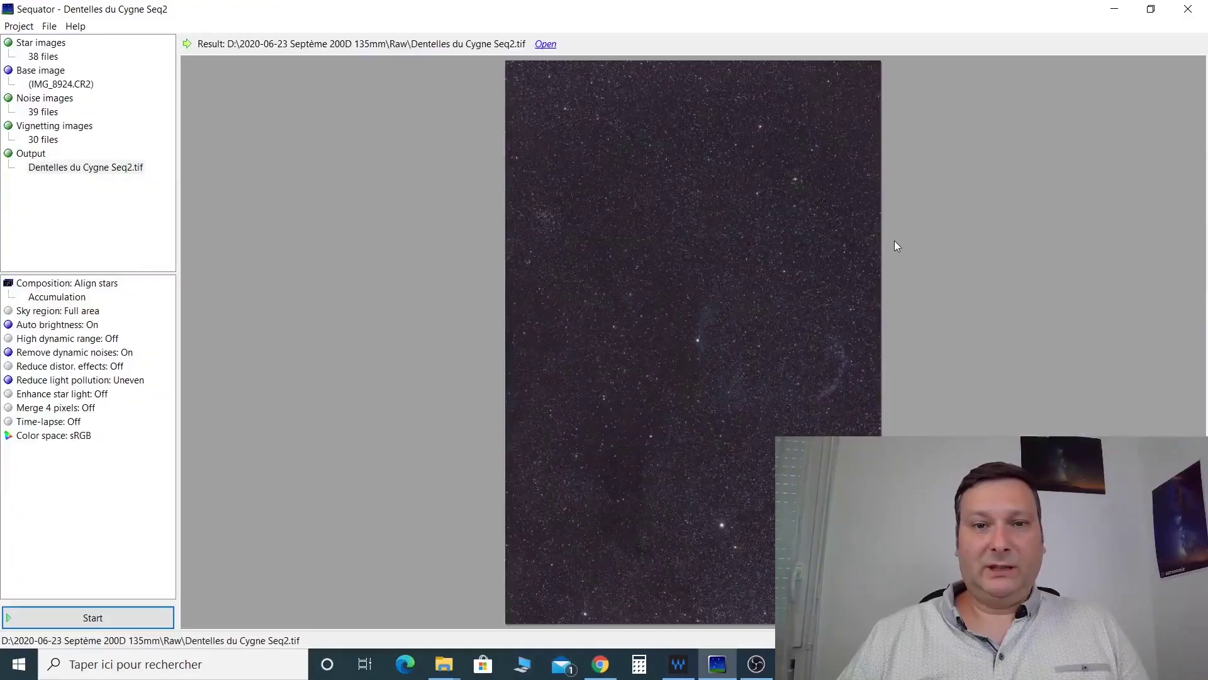
Show the Enhance star light option and its strength setting
{"action": "left_click", "coordinate": [13, 399]}
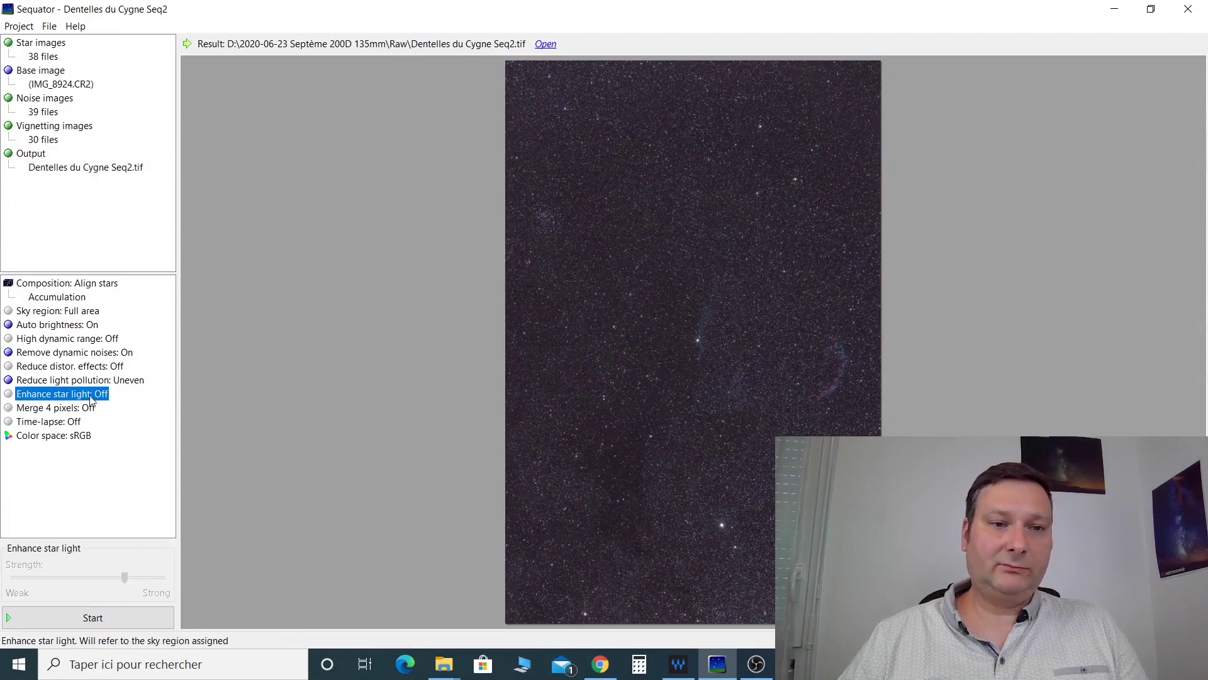
{"action": "left_click", "coordinate": [13, 396]}
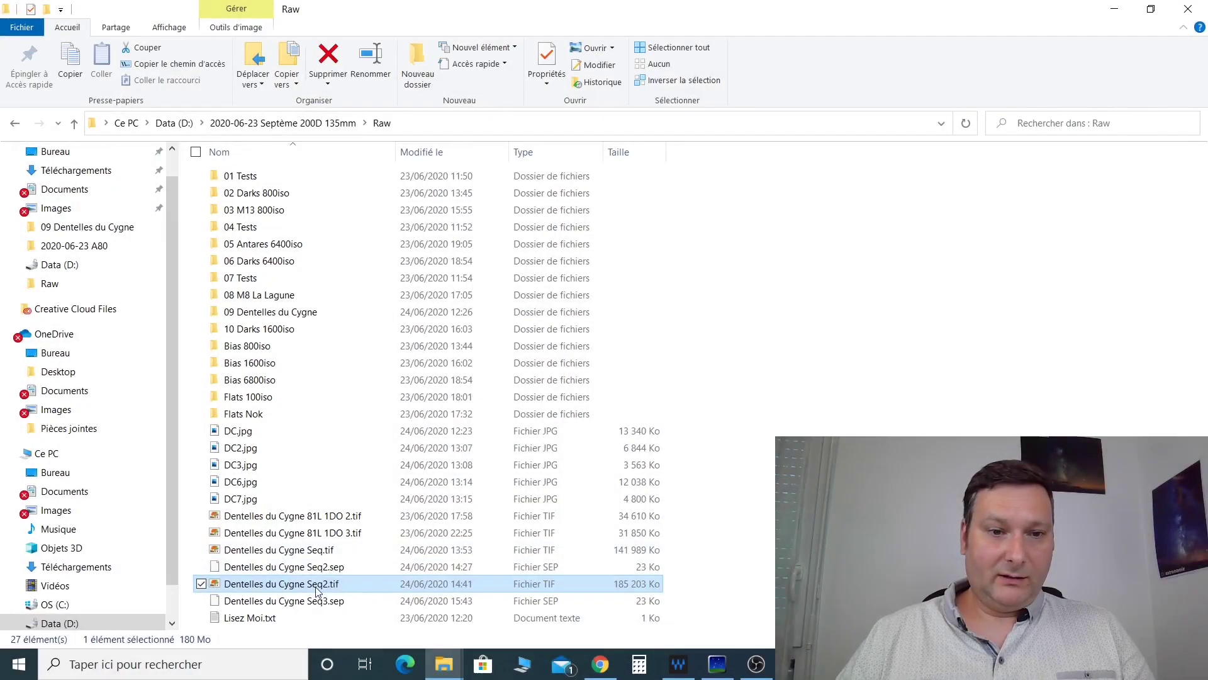
Open Dentelles du Cygne Seq2.tif from the Raw folder in the Photos app
{"action": "right_click", "coordinate": [317, 590]}
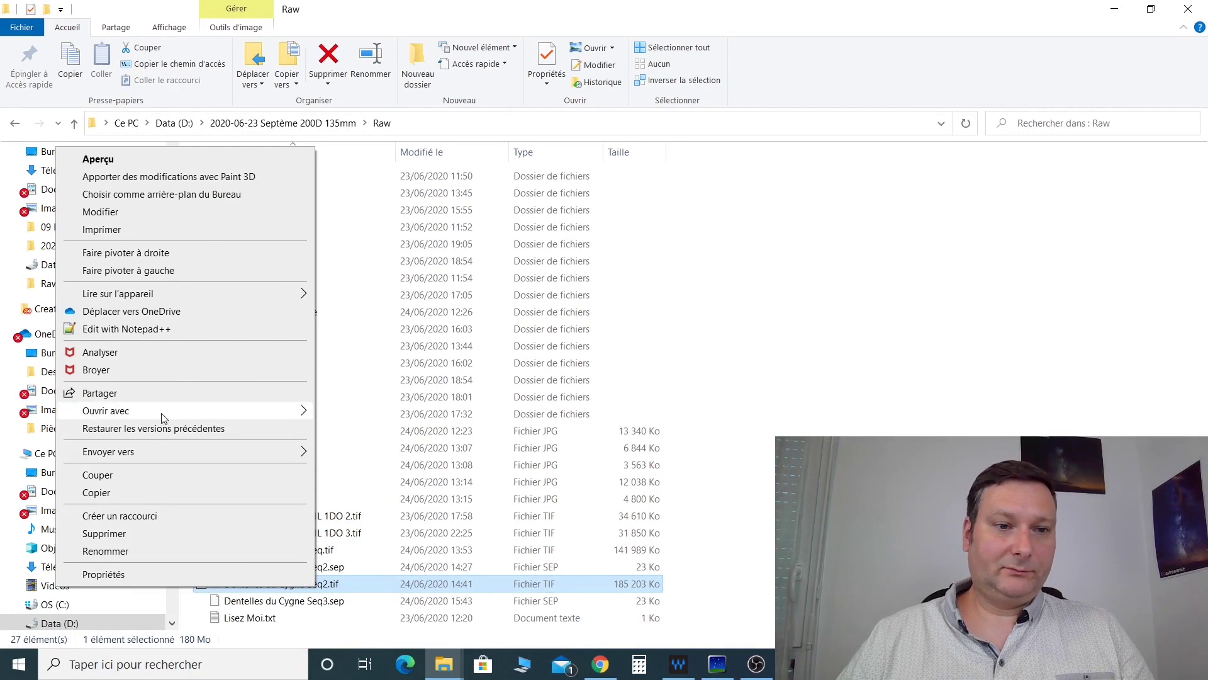
{"action": "mouse_move", "coordinate": [185, 416]}
{"action": "left_click", "coordinate": [370, 520]}
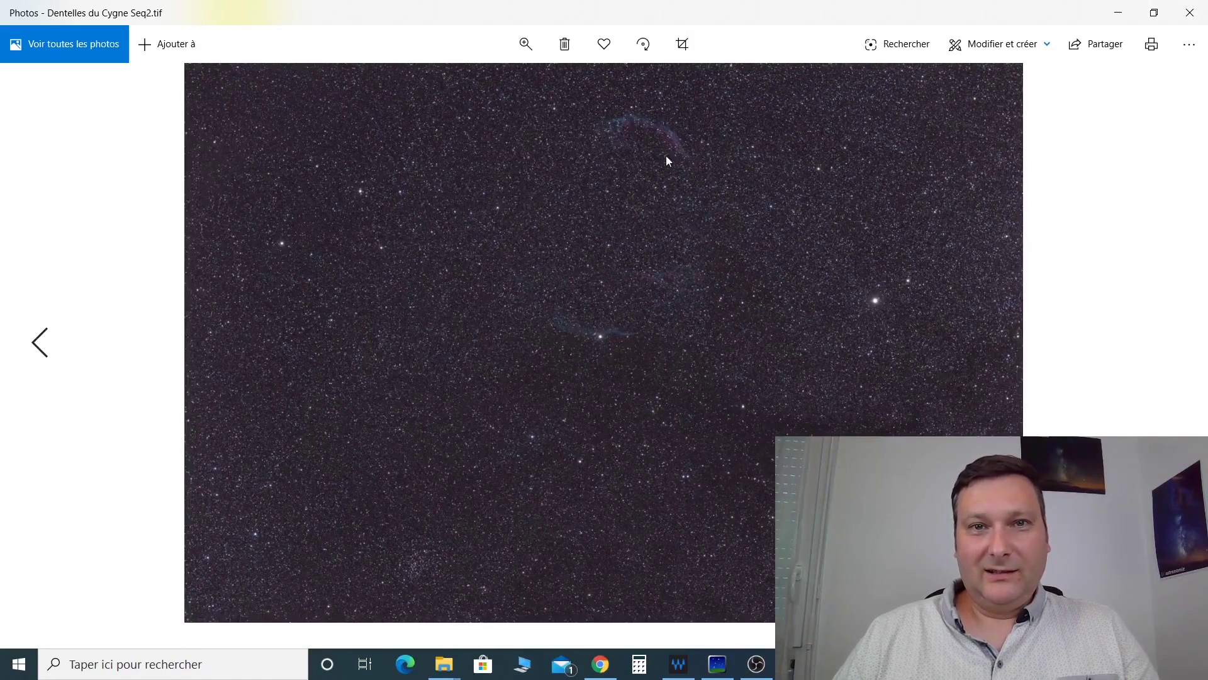
Start cropping the image with widescreen 16:9 proportions
{"action": "left_click", "coordinate": [683, 46]}
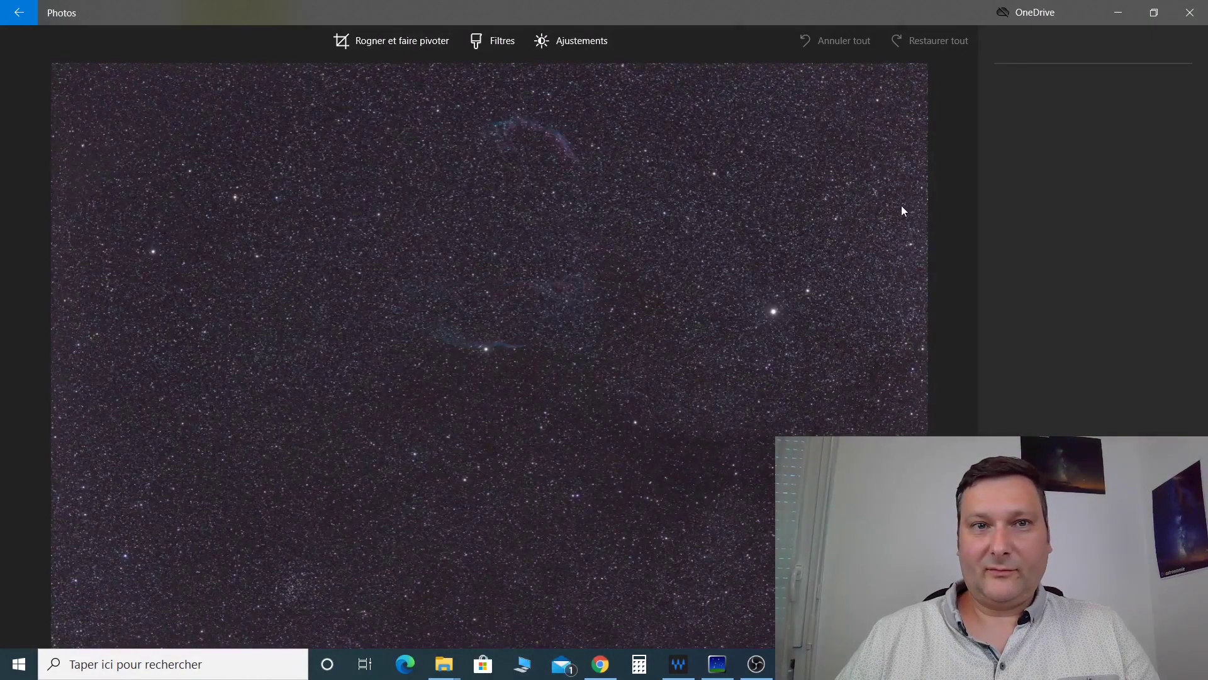
{"action": "left_click", "coordinate": [391, 50]}
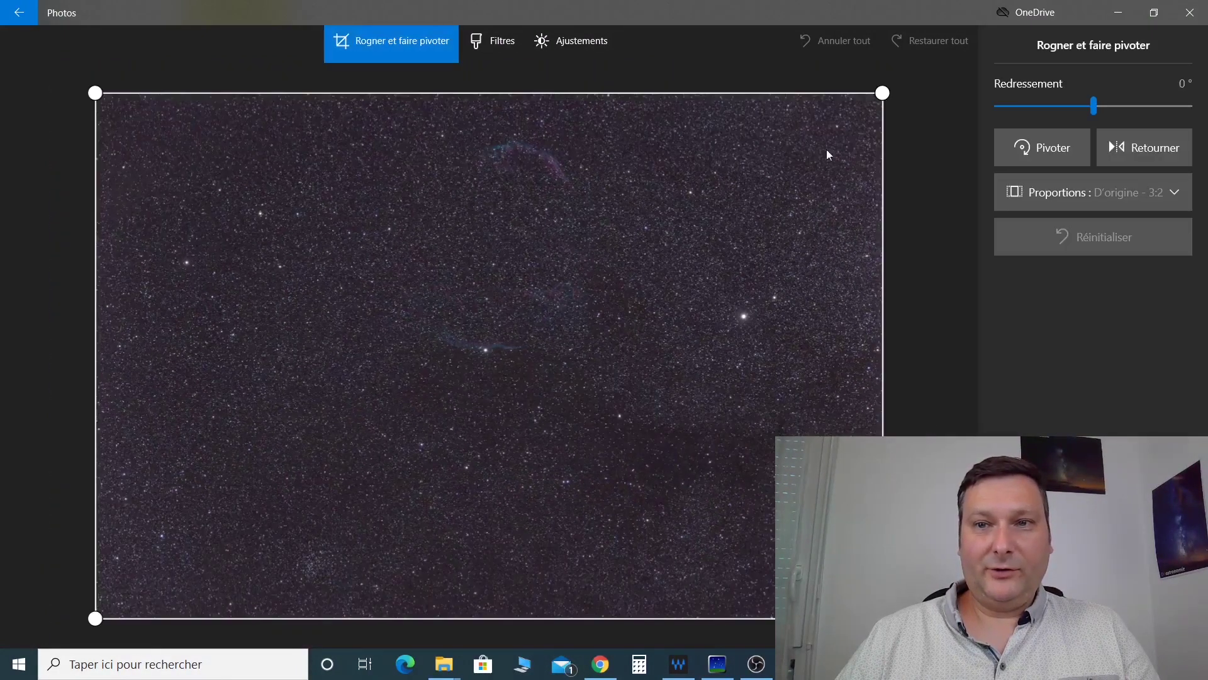
{"action": "left_click", "coordinate": [1076, 202]}
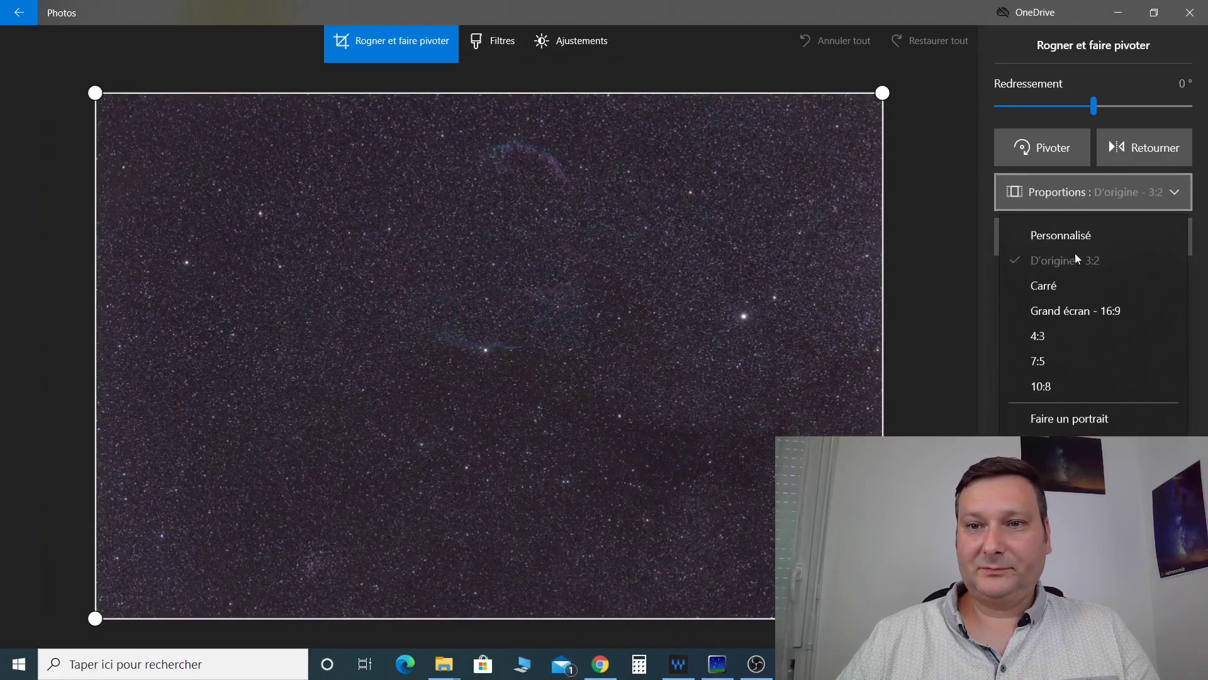
{"action": "left_click", "coordinate": [1064, 315]}
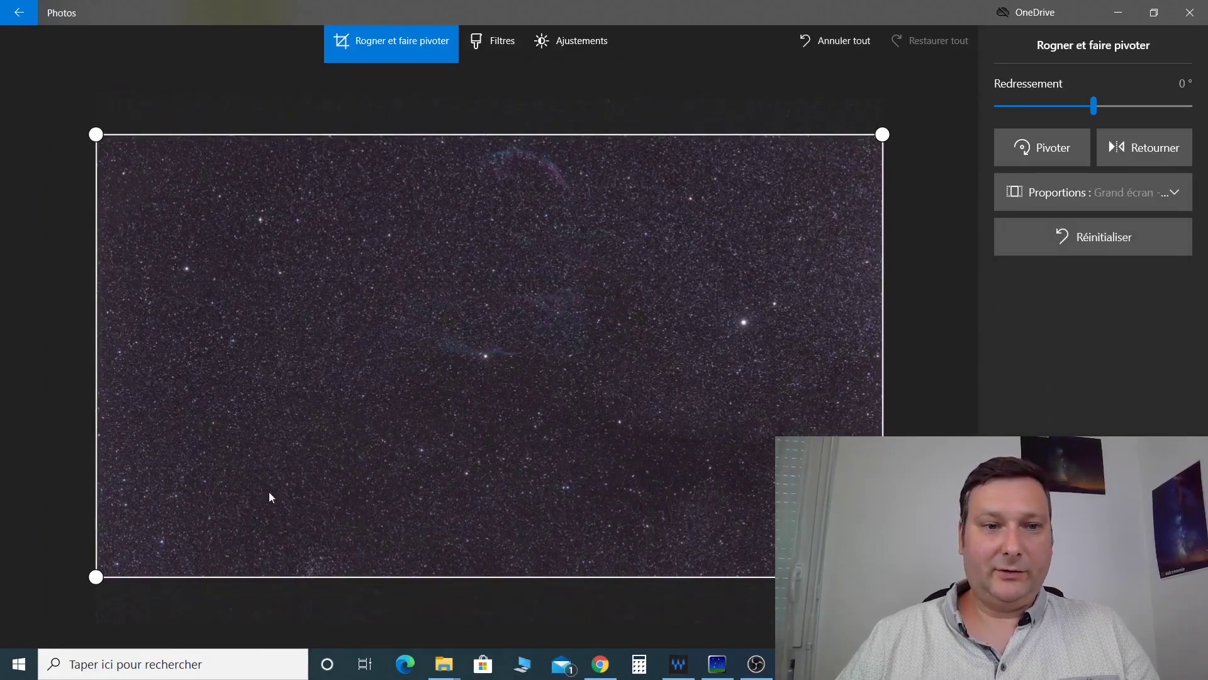
Tighten and reposition the crop frame to keep both nebula arcs and the bright star to their right
{"action": "left_click_drag", "start_coordinate": [119, 556], "coordinate": [315, 409]}
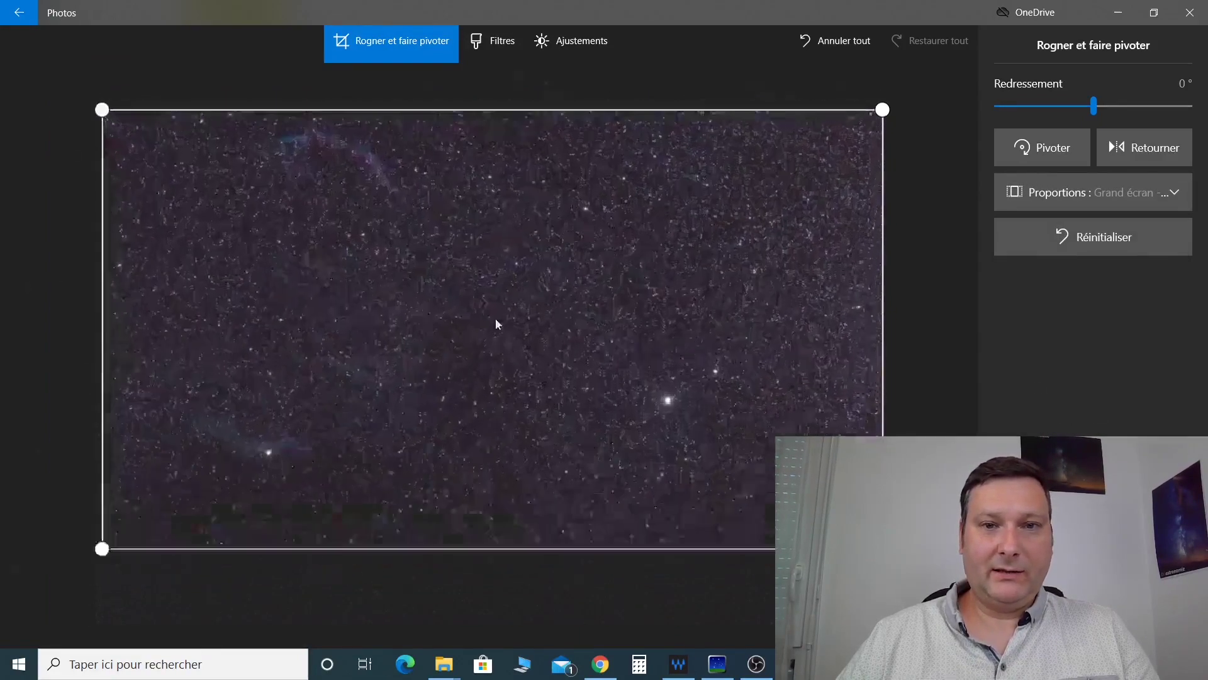
{"action": "left_click_drag", "start_coordinate": [318, 302], "coordinate": [407, 327]}
{"action": "left_click_drag", "start_coordinate": [887, 97], "coordinate": [961, 50]}
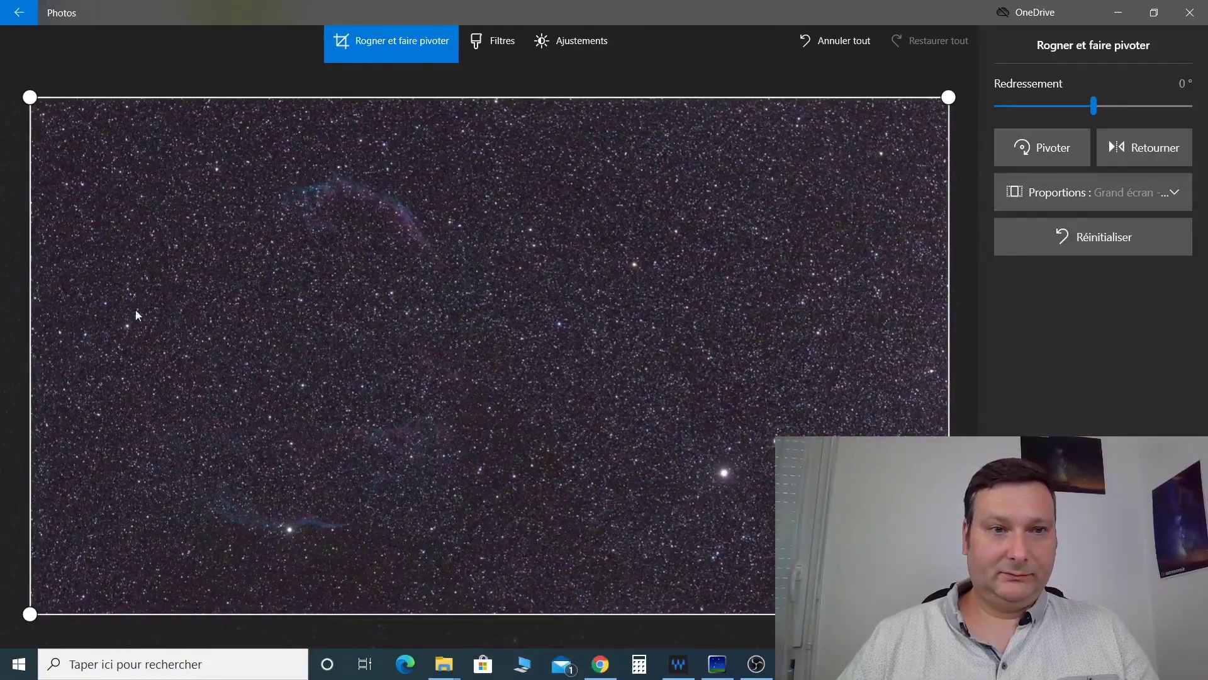
{"action": "left_click_drag", "start_coordinate": [29, 614], "coordinate": [3, 621]}
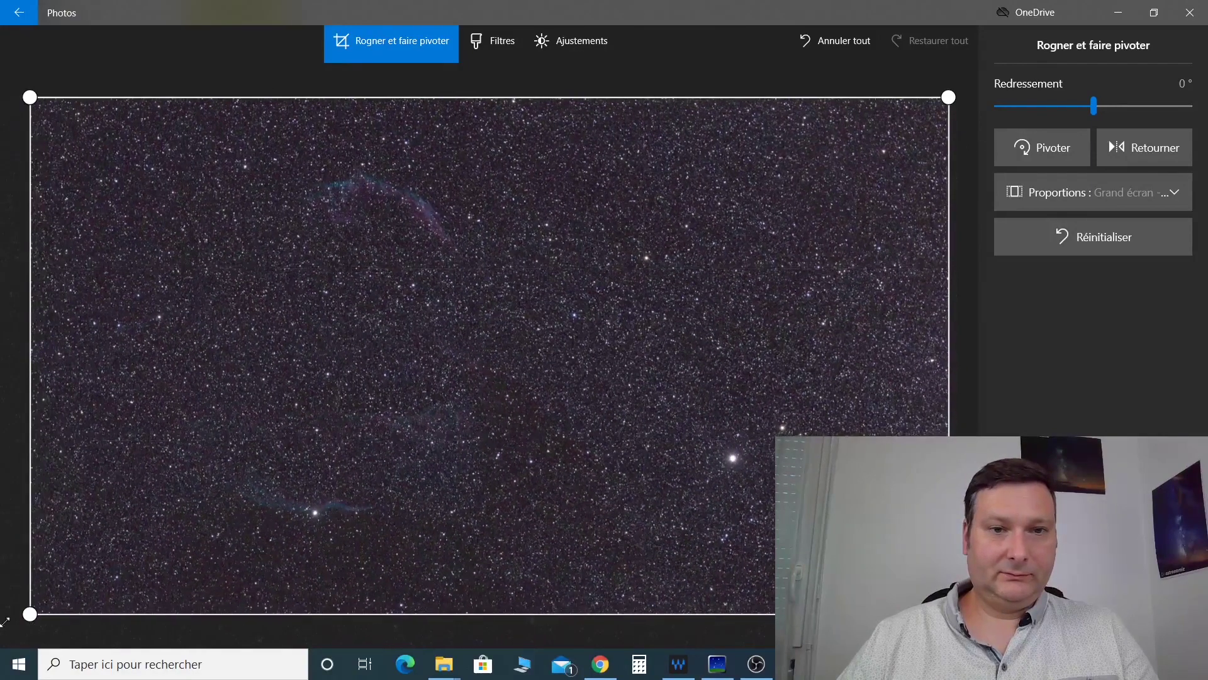
{"action": "left_click_drag", "start_coordinate": [390, 405], "coordinate": [383, 428]}
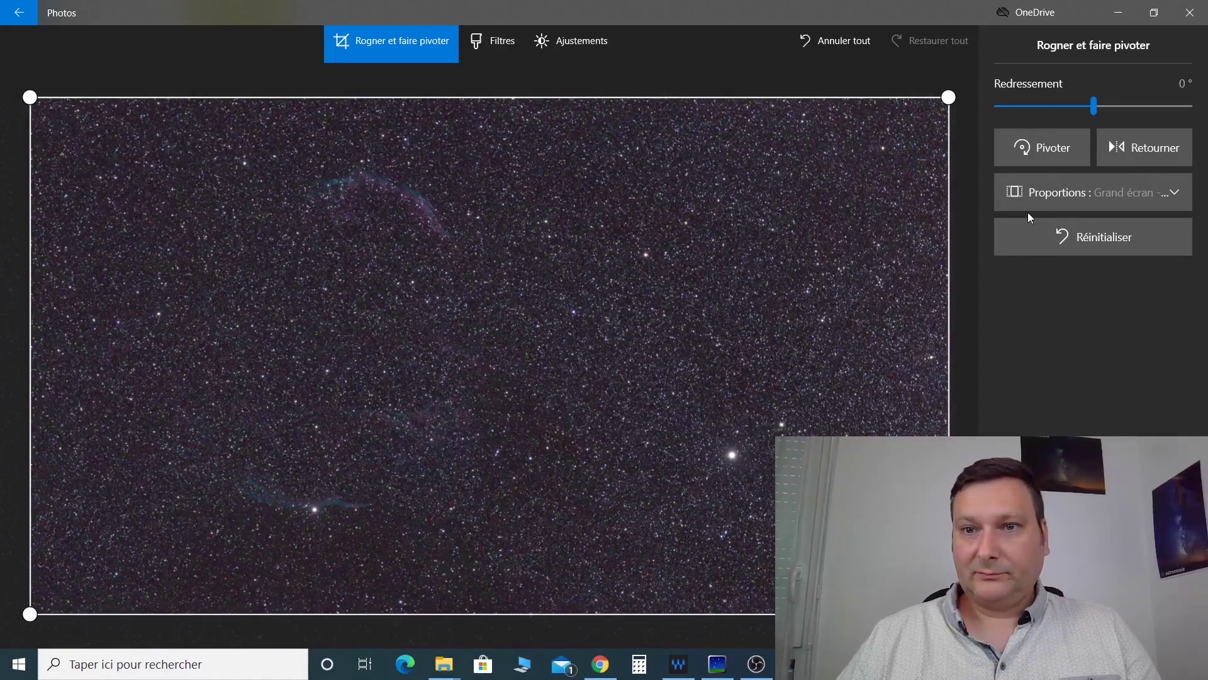
Raise the image's Couleur and Clarté to about three quarters of their ranges and Lumière slightly above the middle
{"action": "left_click", "coordinate": [562, 44]}
{"action": "left_click_drag", "start_coordinate": [1092, 217], "coordinate": [1142, 219]}
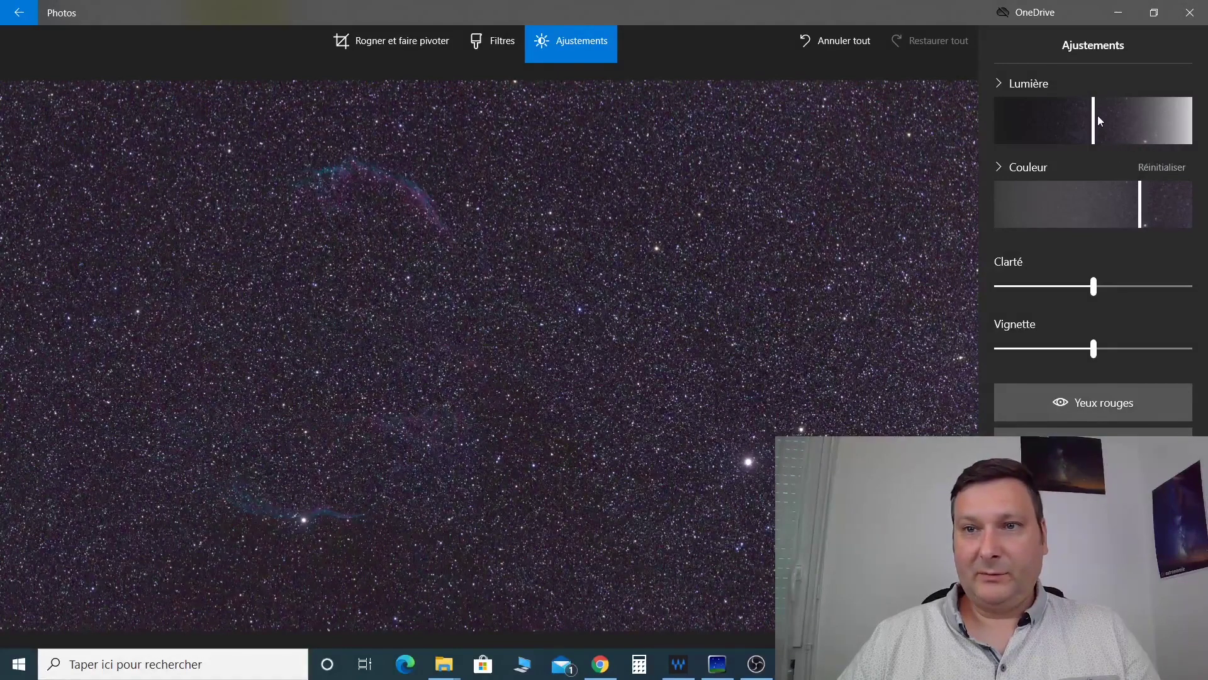
{"action": "left_click_drag", "start_coordinate": [1093, 116], "coordinate": [1127, 125]}
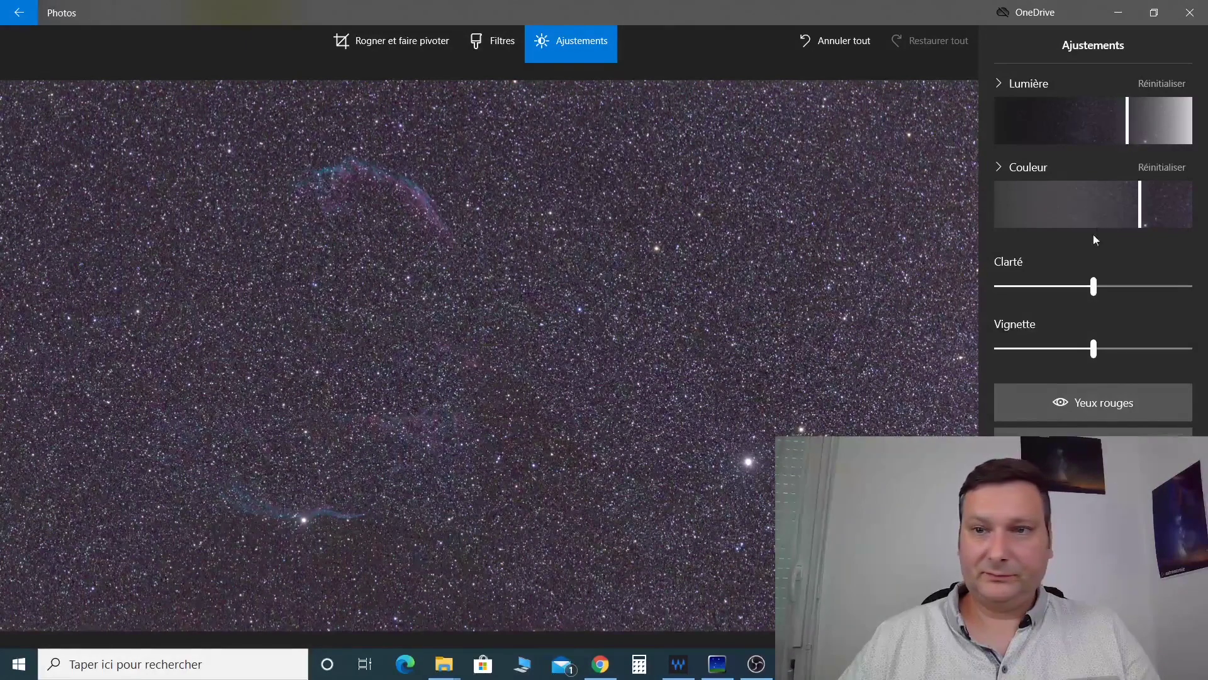
{"action": "left_click_drag", "start_coordinate": [1094, 287], "coordinate": [1143, 291]}
{"action": "left_click_drag", "start_coordinate": [1146, 291], "coordinate": [1151, 293]}
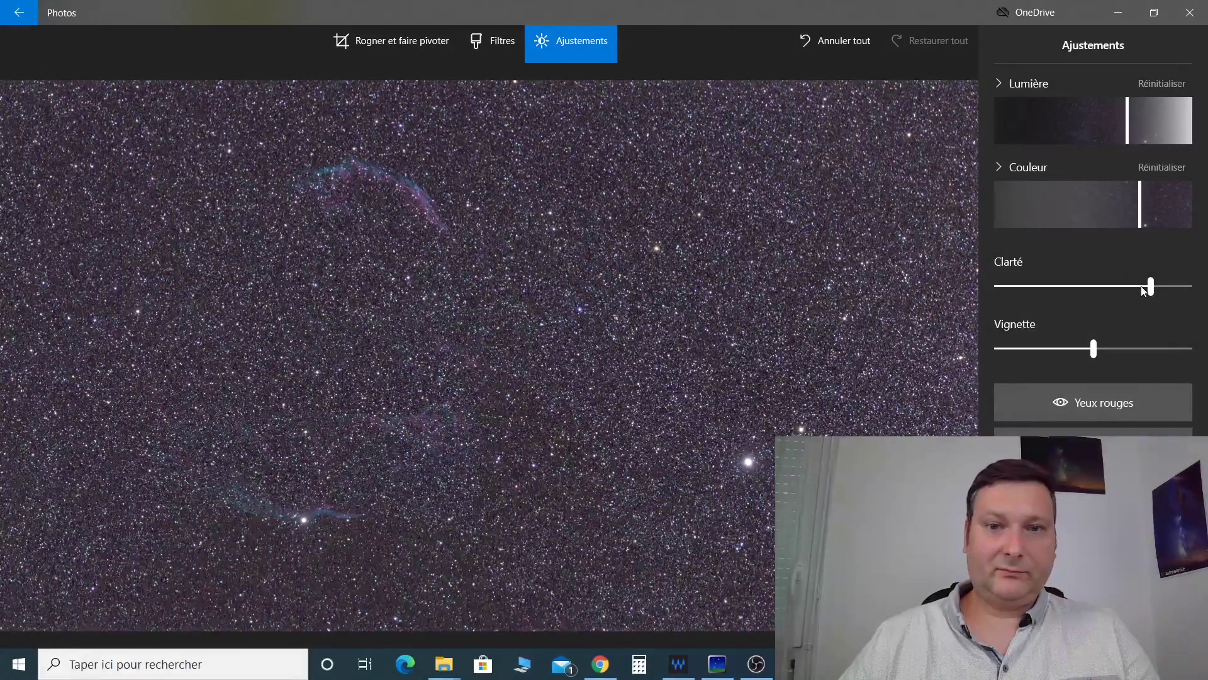
{"action": "left_click_drag", "start_coordinate": [1129, 132], "coordinate": [1117, 131]}
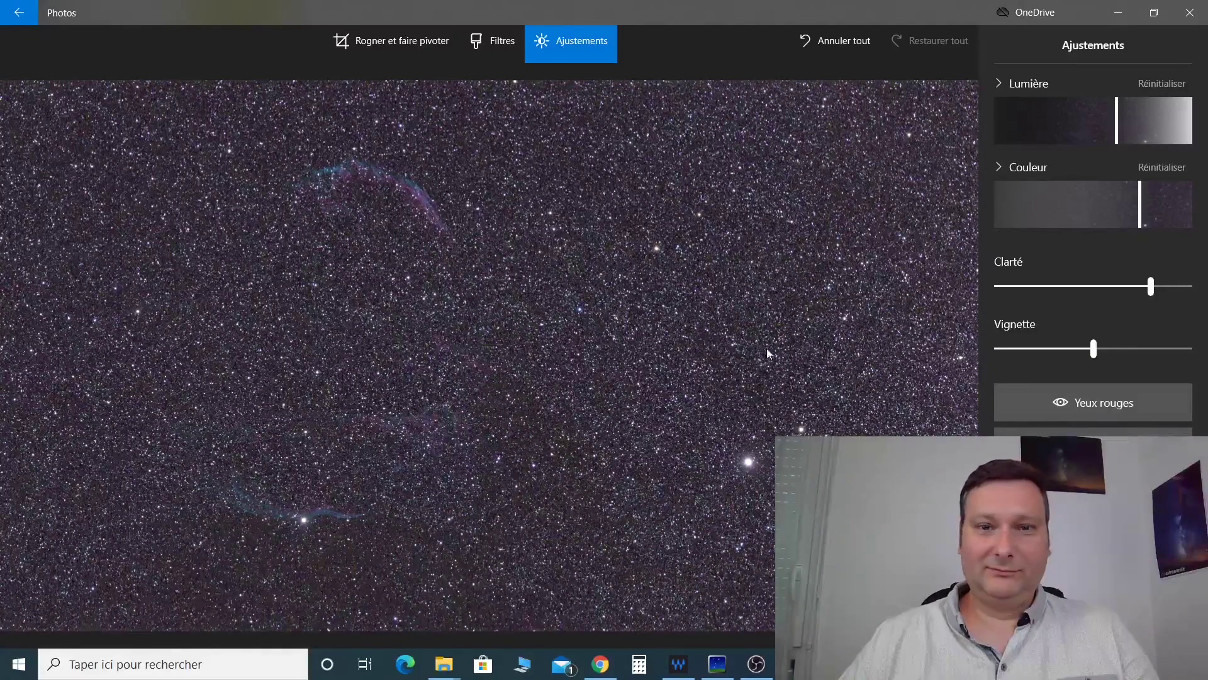
Examine the stars and faint nebulosity between the two arcs of the adjusted image at close range
{"action": "scroll", "coordinate": [490, 355], "scroll_direction": "up", "scroll_amount": 5}
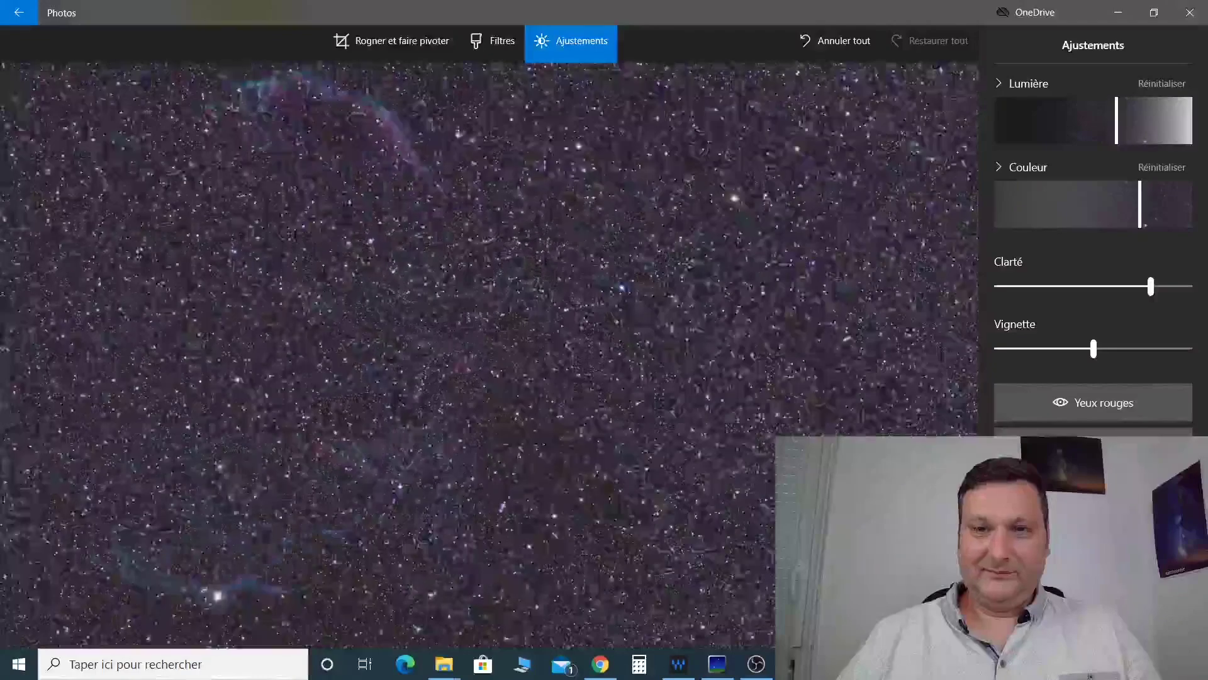
{"action": "scroll", "coordinate": [489, 356], "scroll_direction": "up", "scroll_amount": 5}
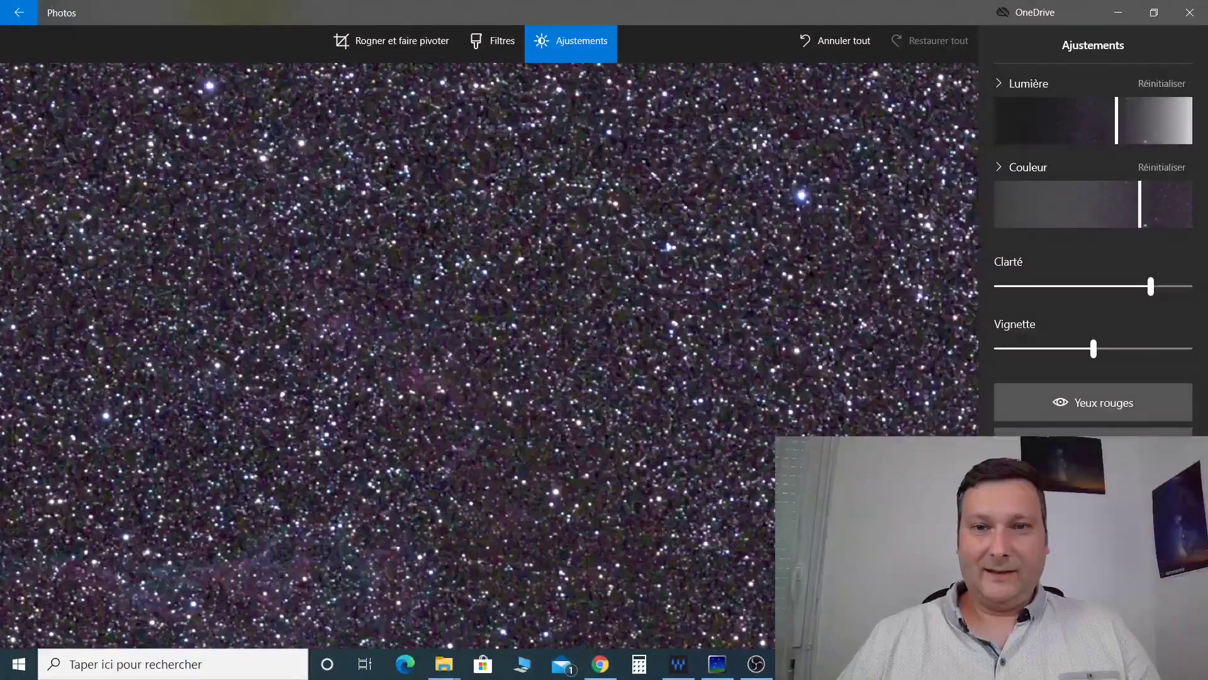
{"action": "scroll", "coordinate": [727, 210], "scroll_direction": "up", "scroll_amount": 4}
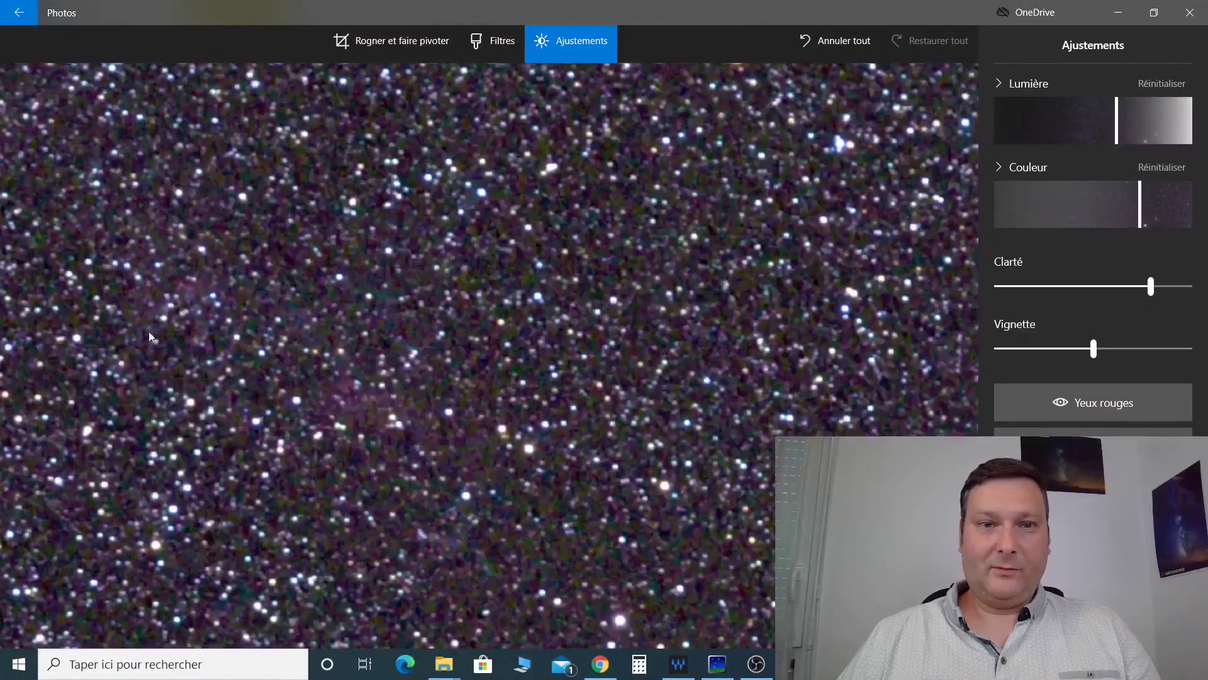
{"action": "scroll", "coordinate": [519, 342], "scroll_direction": "up", "scroll_amount": 2}
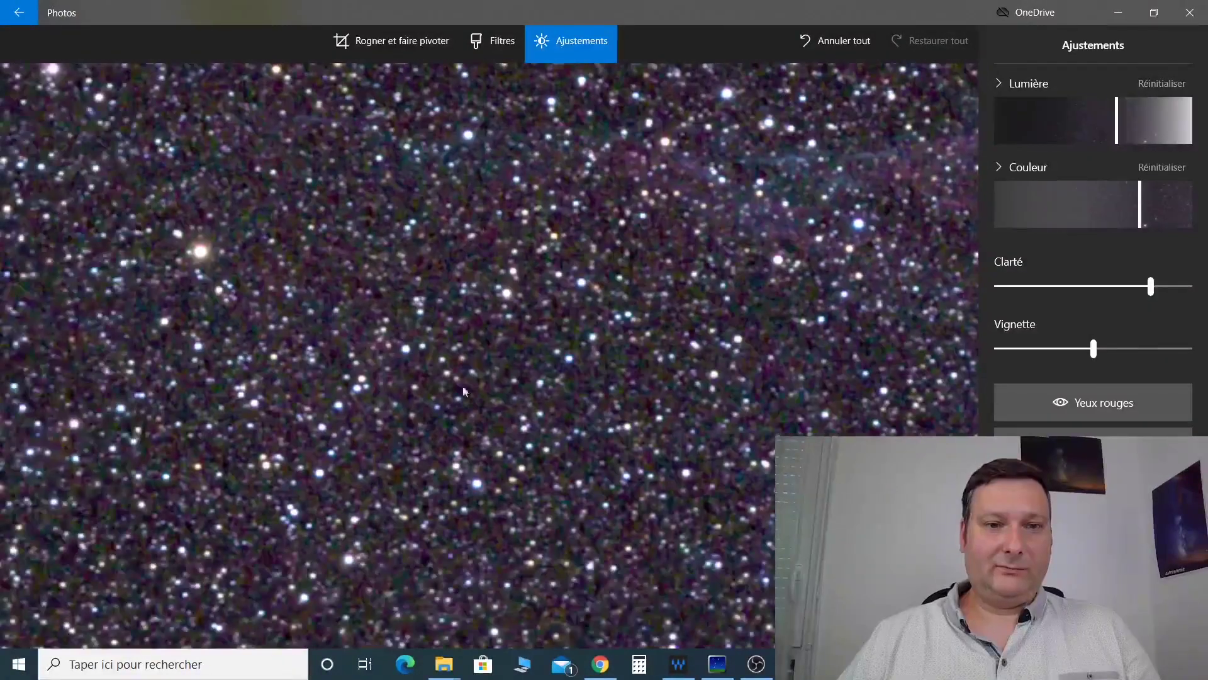
{"action": "scroll", "coordinate": [410, 543], "scroll_direction": "up", "scroll_amount": 3}
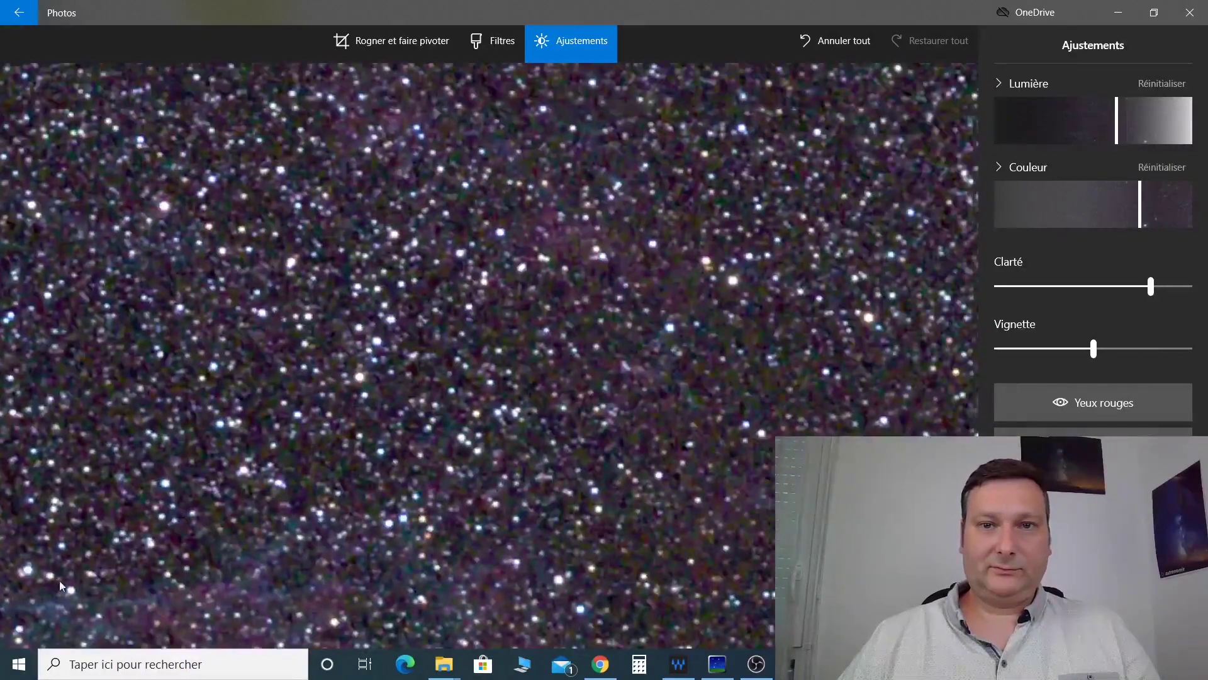
{"action": "scroll", "coordinate": [410, 542], "scroll_direction": "down", "scroll_amount": 3}
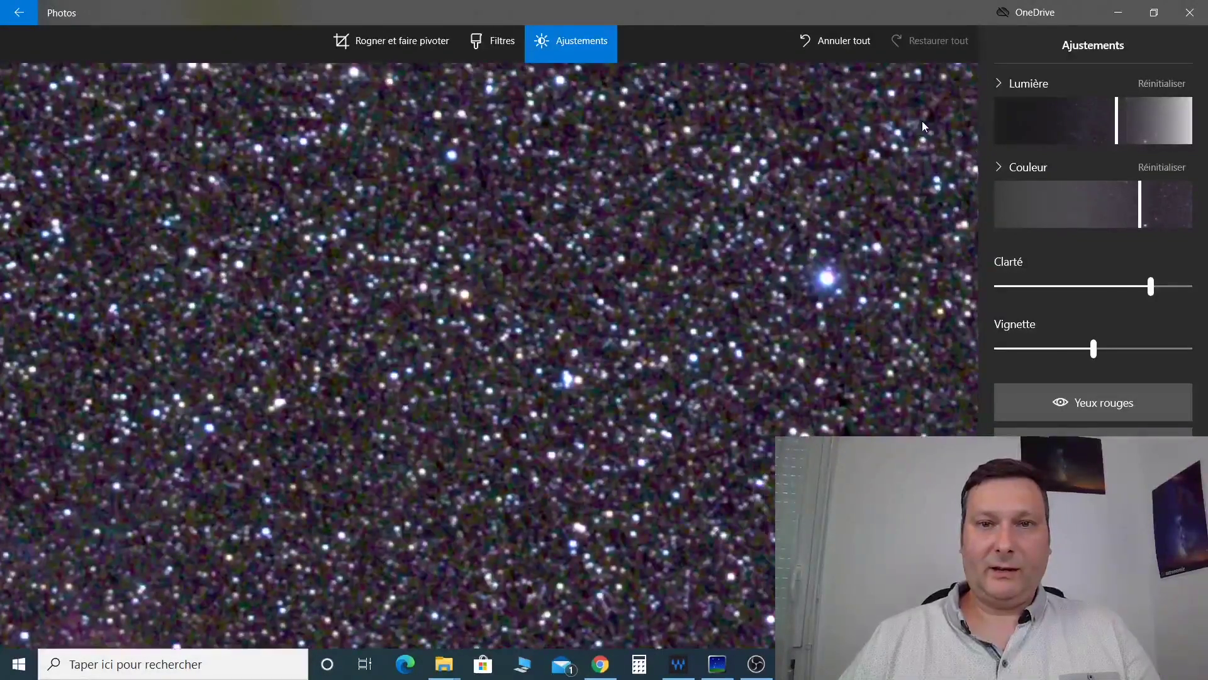
{"action": "scroll", "coordinate": [575, 358], "scroll_direction": "up", "scroll_amount": 3}
{"action": "scroll", "coordinate": [576, 358], "scroll_direction": "up", "scroll_amount": 3}
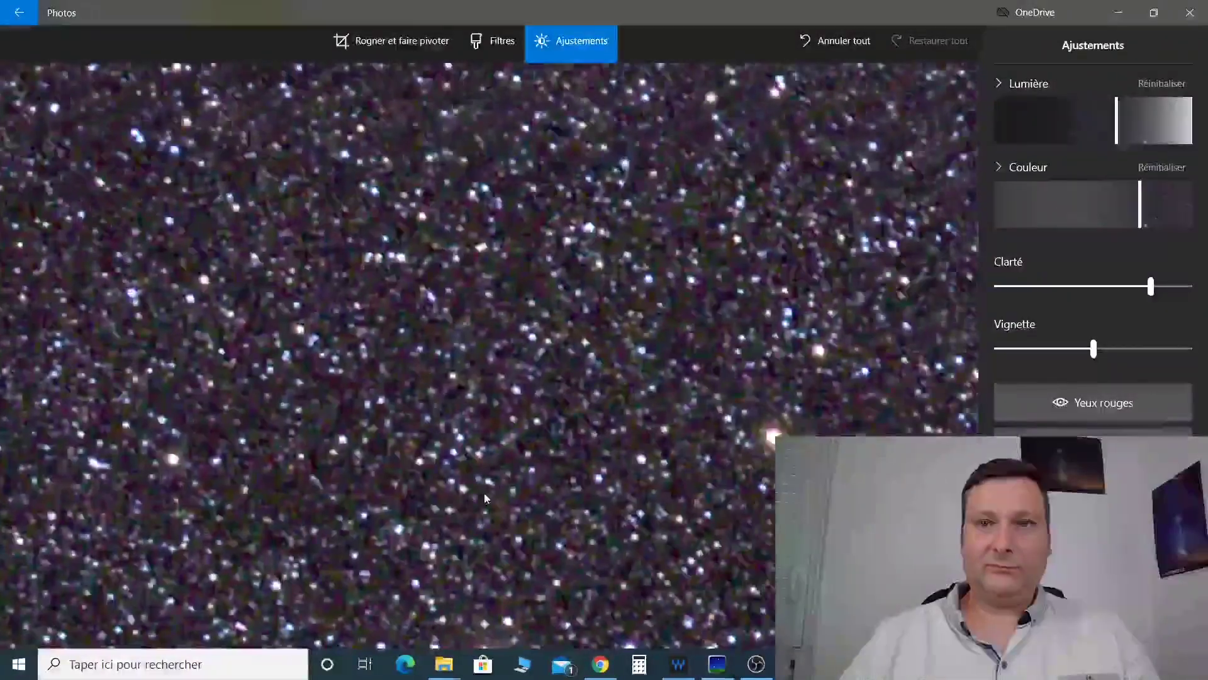
{"action": "scroll", "coordinate": [817, 176], "scroll_direction": "down", "scroll_amount": 2}
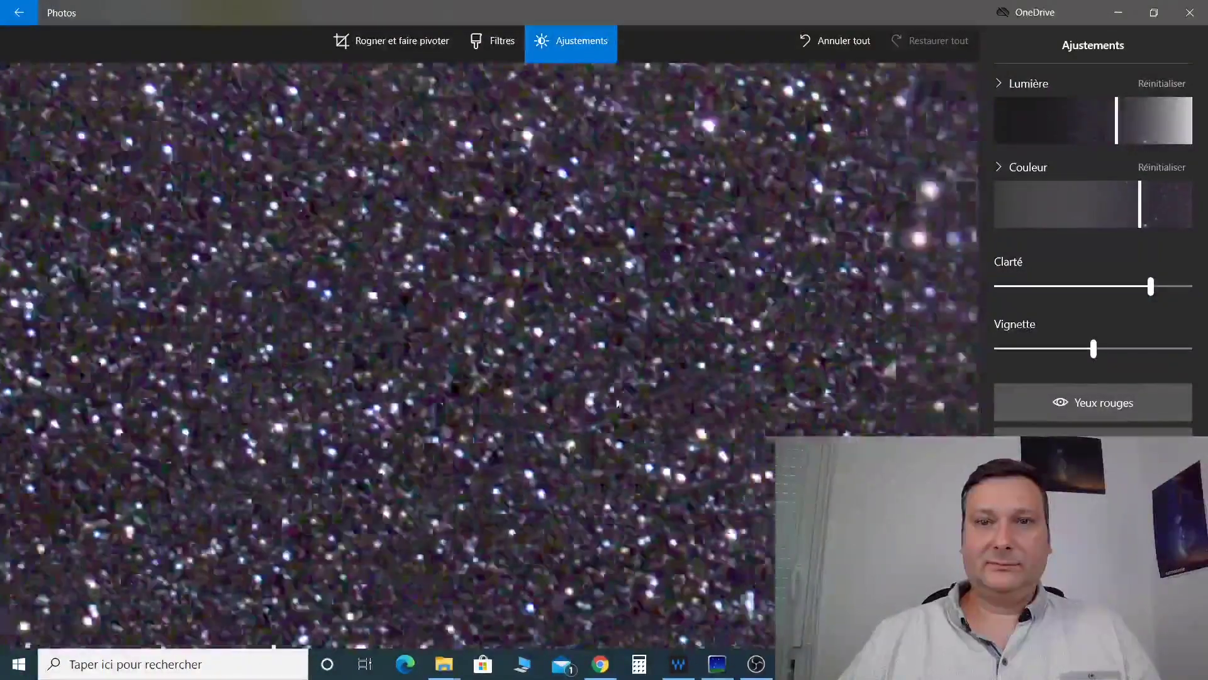
{"action": "scroll", "coordinate": [908, 119], "scroll_direction": "up", "scroll_amount": 2}
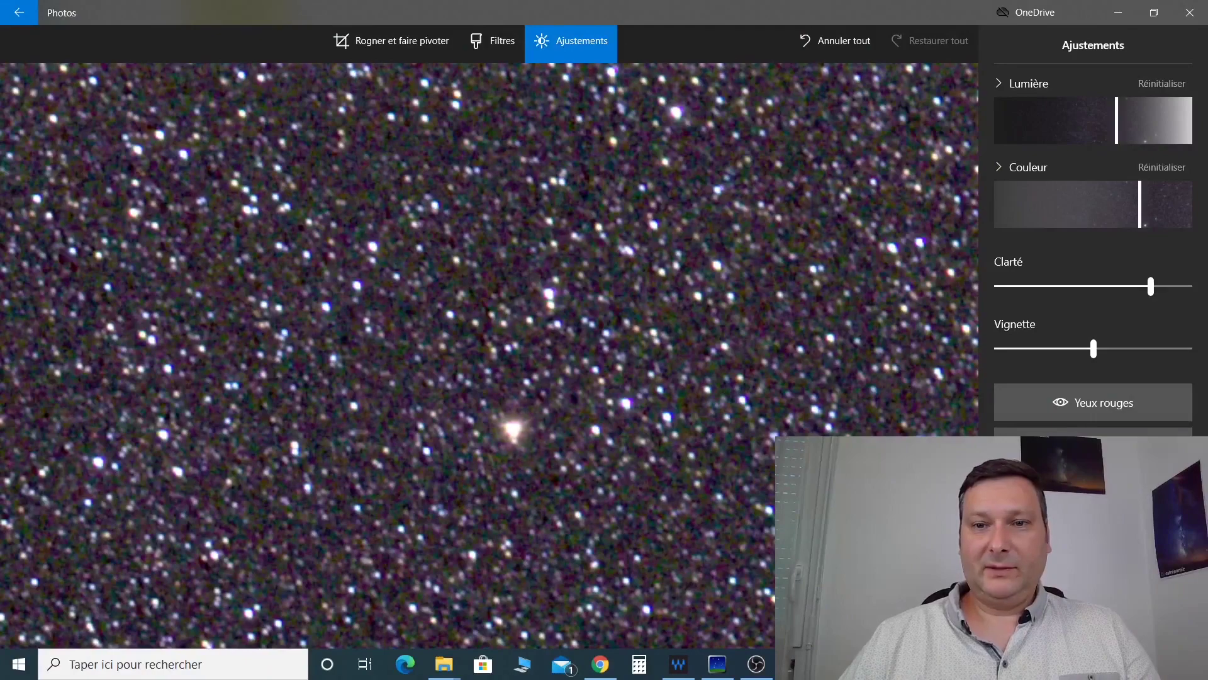
Inspect the star field in other areas of the image, ending at the blue filament beside the bright star
{"action": "scroll", "coordinate": [868, 398], "scroll_direction": "down", "scroll_amount": 2}
{"action": "scroll", "coordinate": [867, 397], "scroll_direction": "up", "scroll_amount": 3}
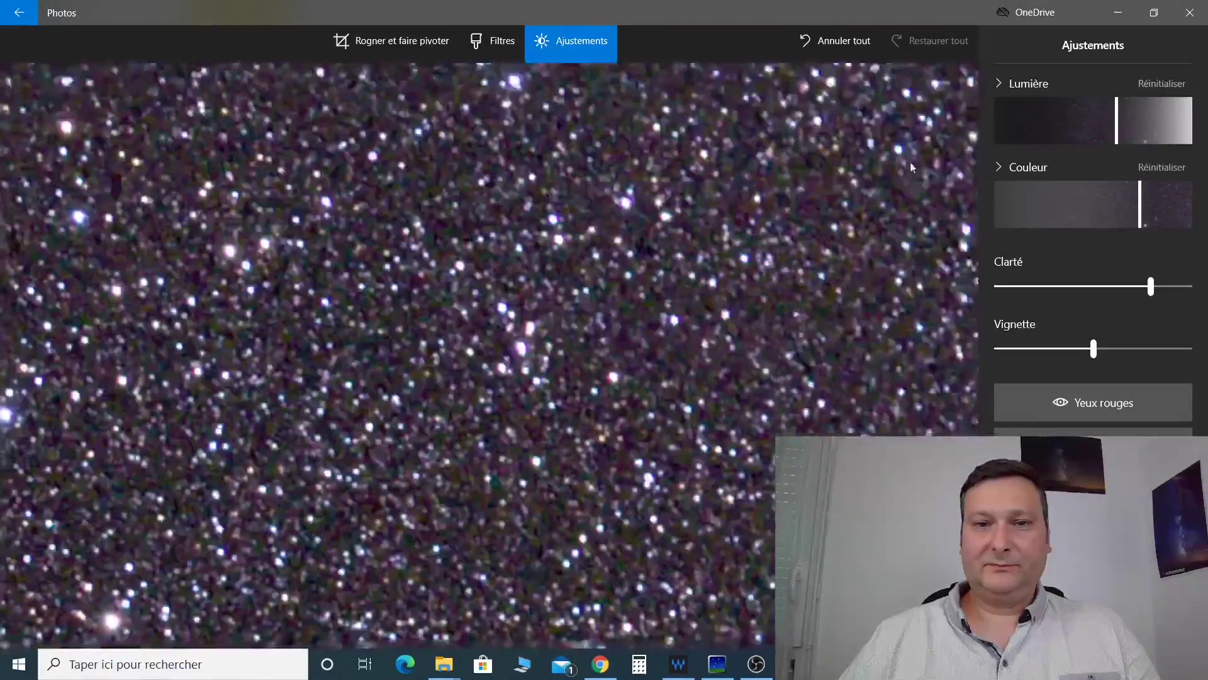
{"action": "scroll", "coordinate": [882, 149], "scroll_direction": "up", "scroll_amount": 3}
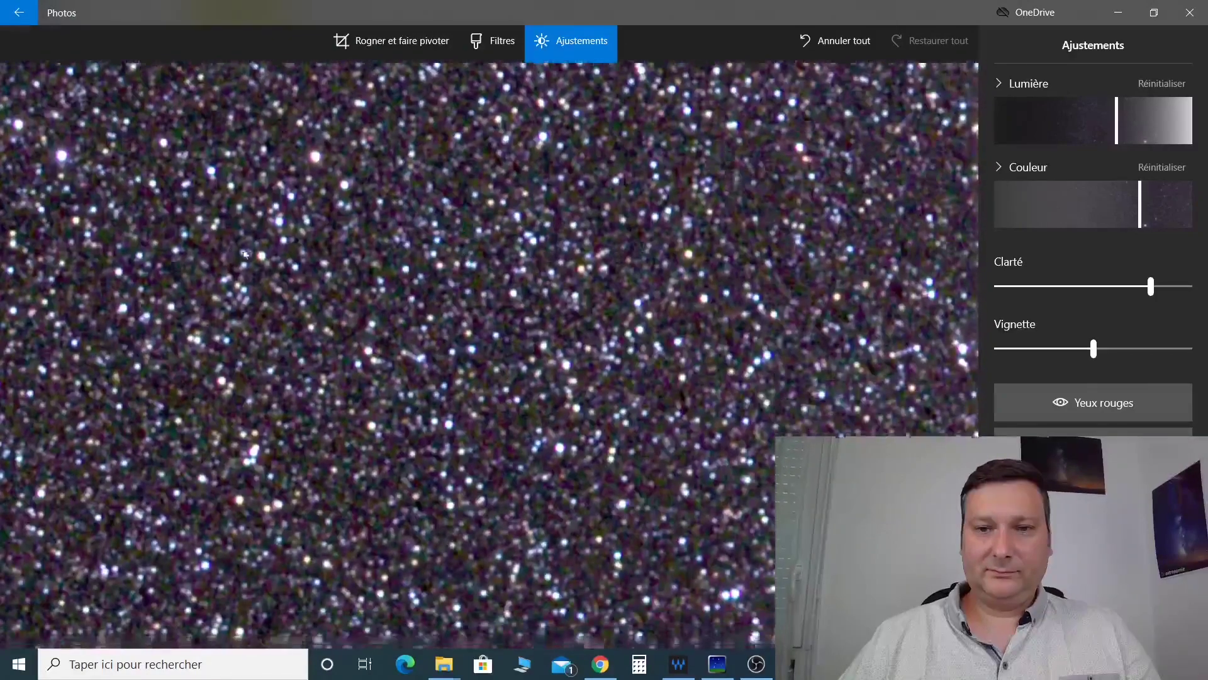
{"action": "scroll", "coordinate": [513, 239], "scroll_direction": "up", "scroll_amount": 2}
{"action": "scroll", "coordinate": [513, 239], "scroll_direction": "up", "scroll_amount": 4}
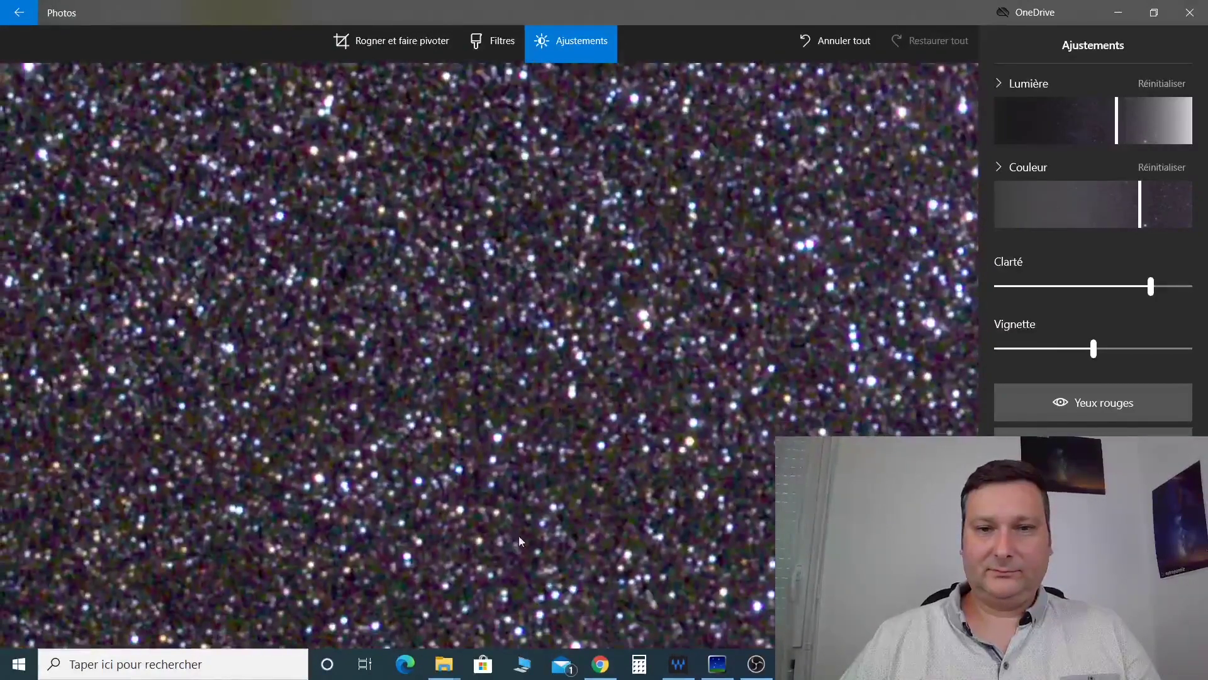
{"action": "scroll", "coordinate": [625, 474], "scroll_direction": "down", "scroll_amount": 2}
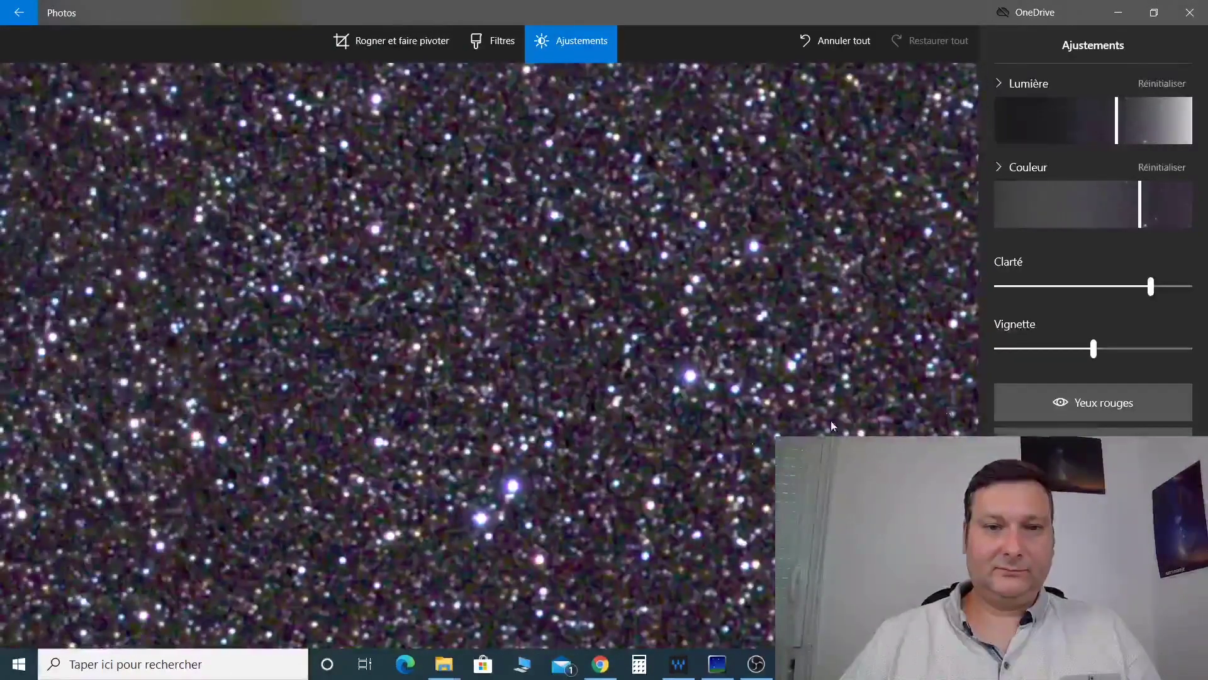
{"action": "scroll", "coordinate": [296, 479], "scroll_direction": "up", "scroll_amount": 3}
{"action": "scroll", "coordinate": [299, 558], "scroll_direction": "down", "scroll_amount": 2}
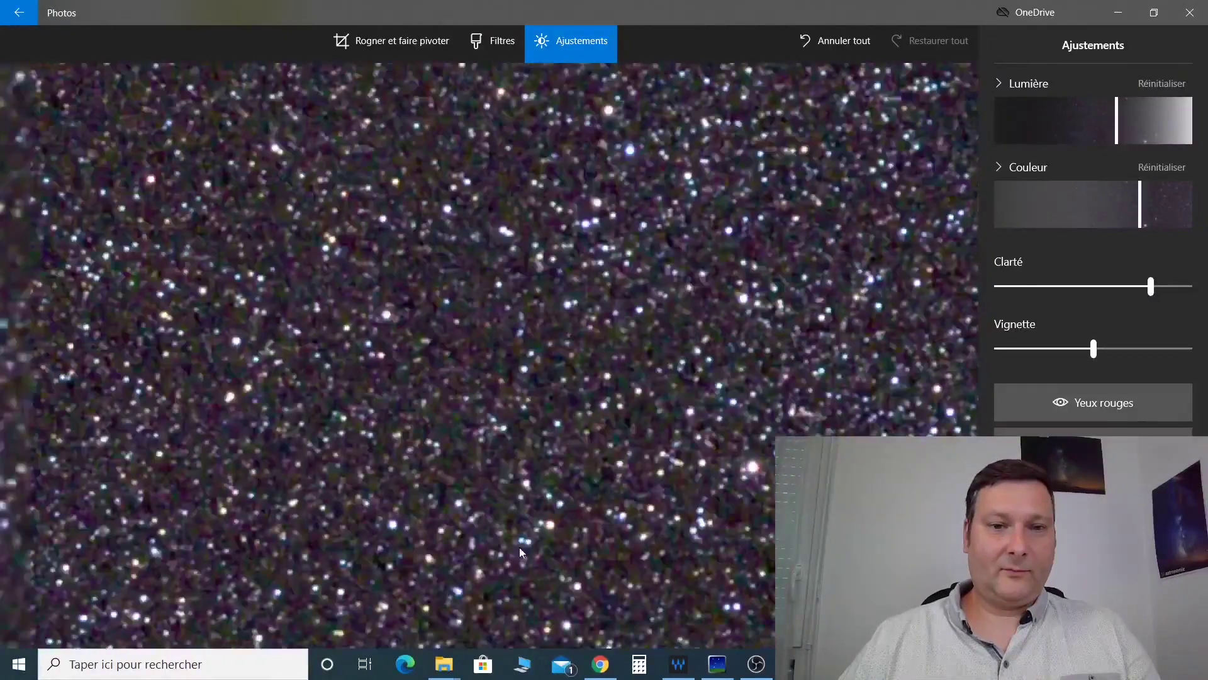
{"action": "scroll", "coordinate": [95, 553], "scroll_direction": "up", "scroll_amount": 2}
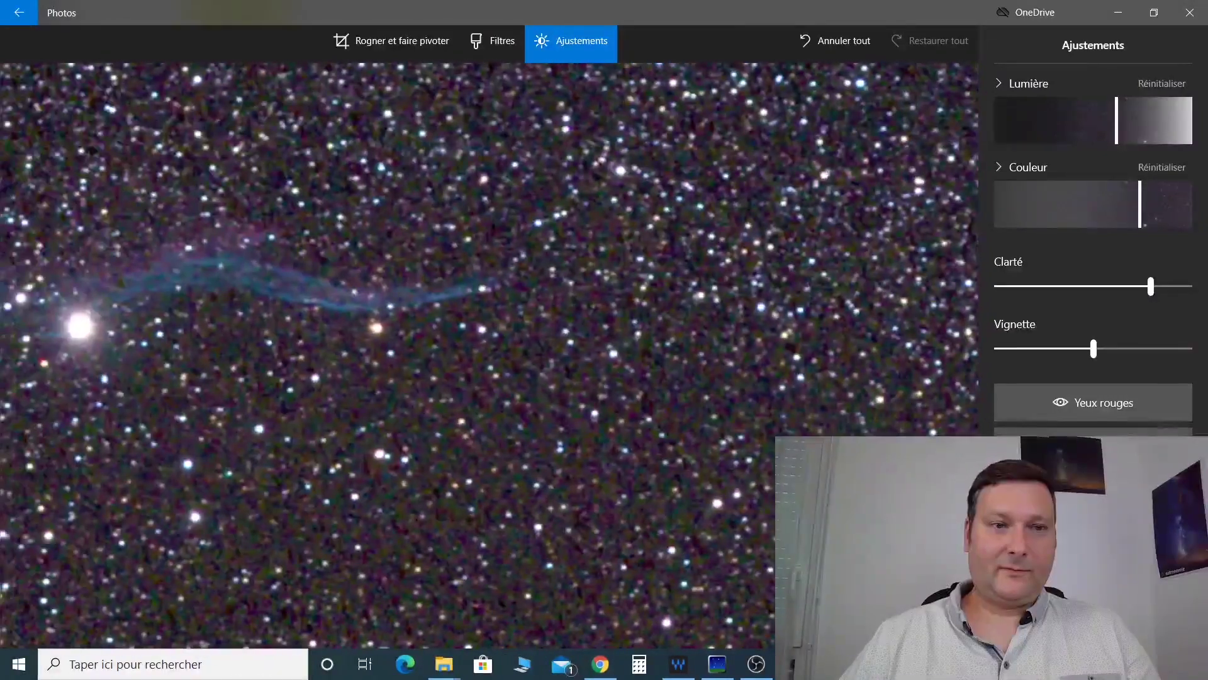
Examine the blue filament, the faint nebulosity above it, the pink-and-blue arc and the star field to the arc's left
{"action": "left_click_drag", "start_coordinate": [31, 550], "coordinate": [491, 594]}
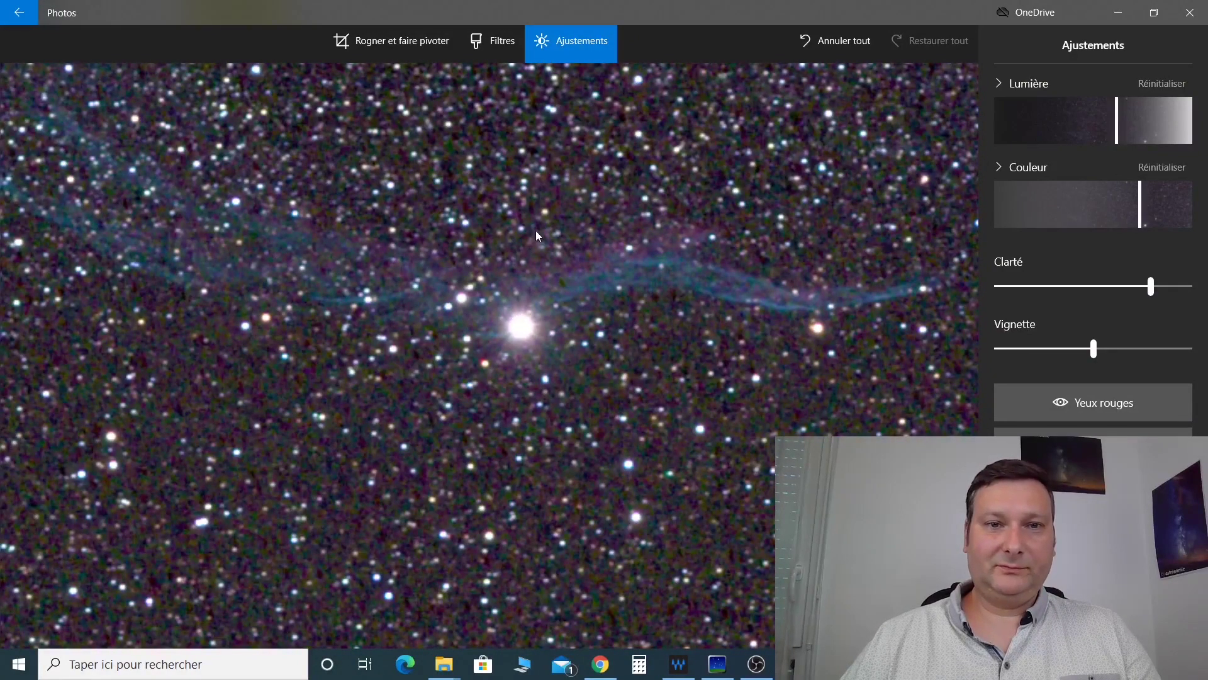
{"action": "left_click_drag", "start_coordinate": [535, 231], "coordinate": [294, 504]}
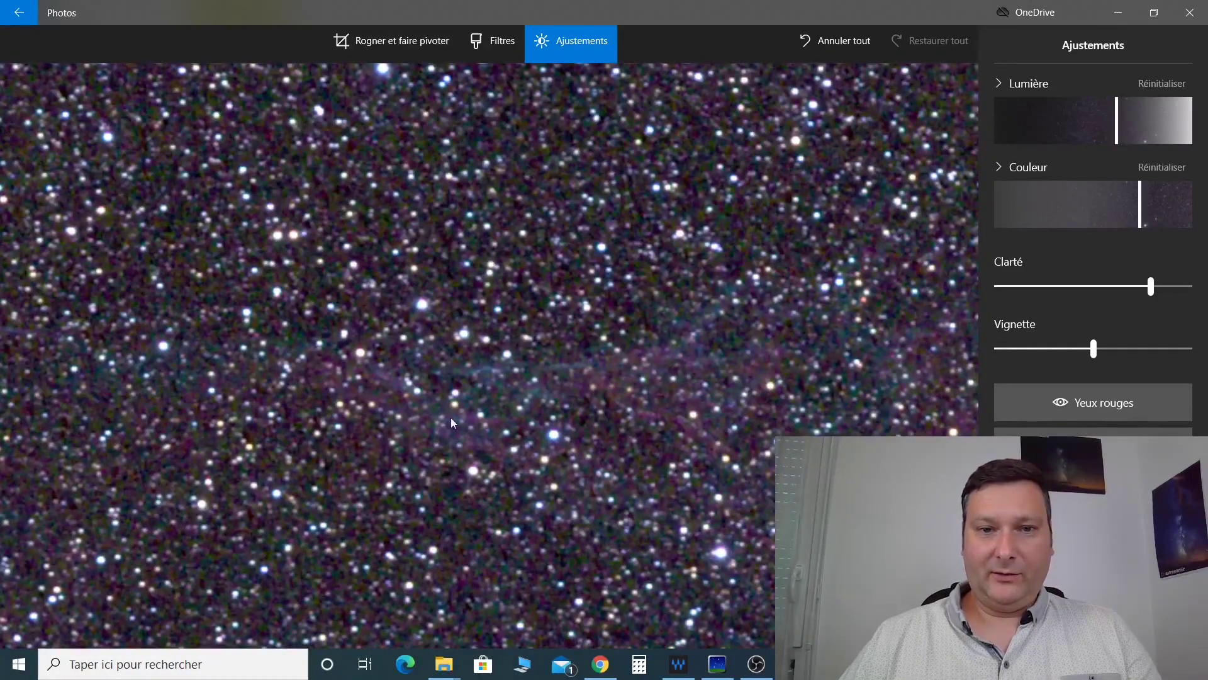
{"action": "left_click_drag", "start_coordinate": [441, 292], "coordinate": [519, 491]}
{"action": "left_click_drag", "start_coordinate": [557, 254], "coordinate": [467, 568]}
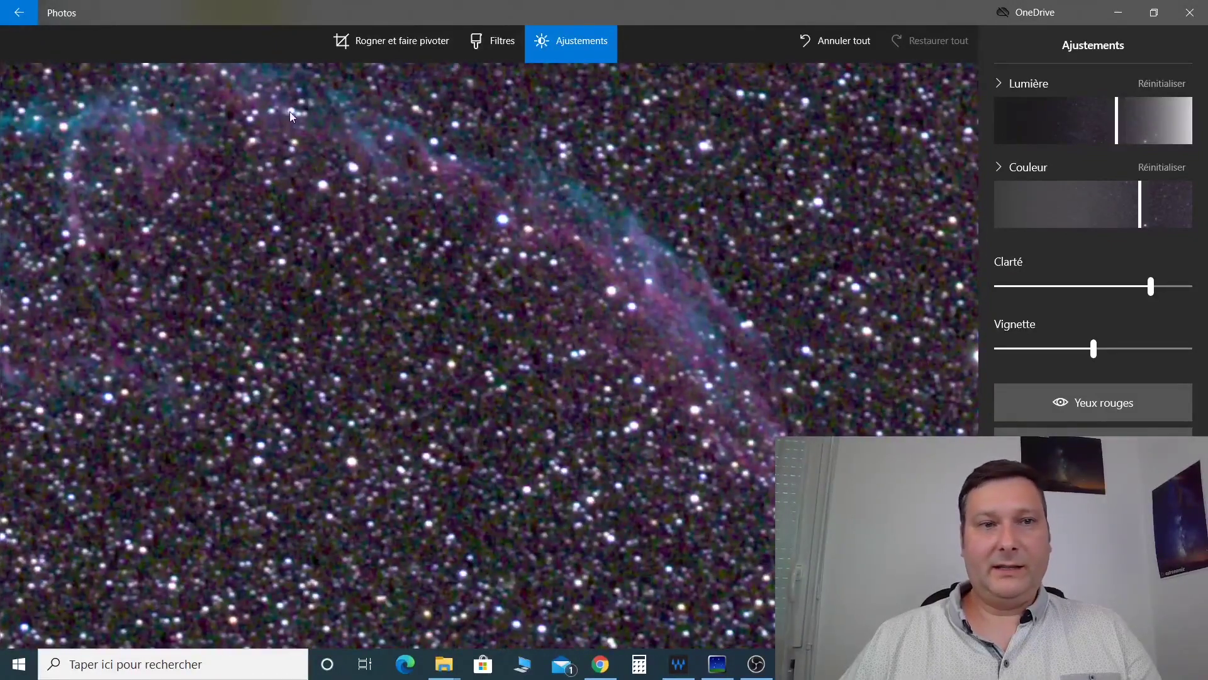
{"action": "left_click_drag", "start_coordinate": [150, 360], "coordinate": [483, 425]}
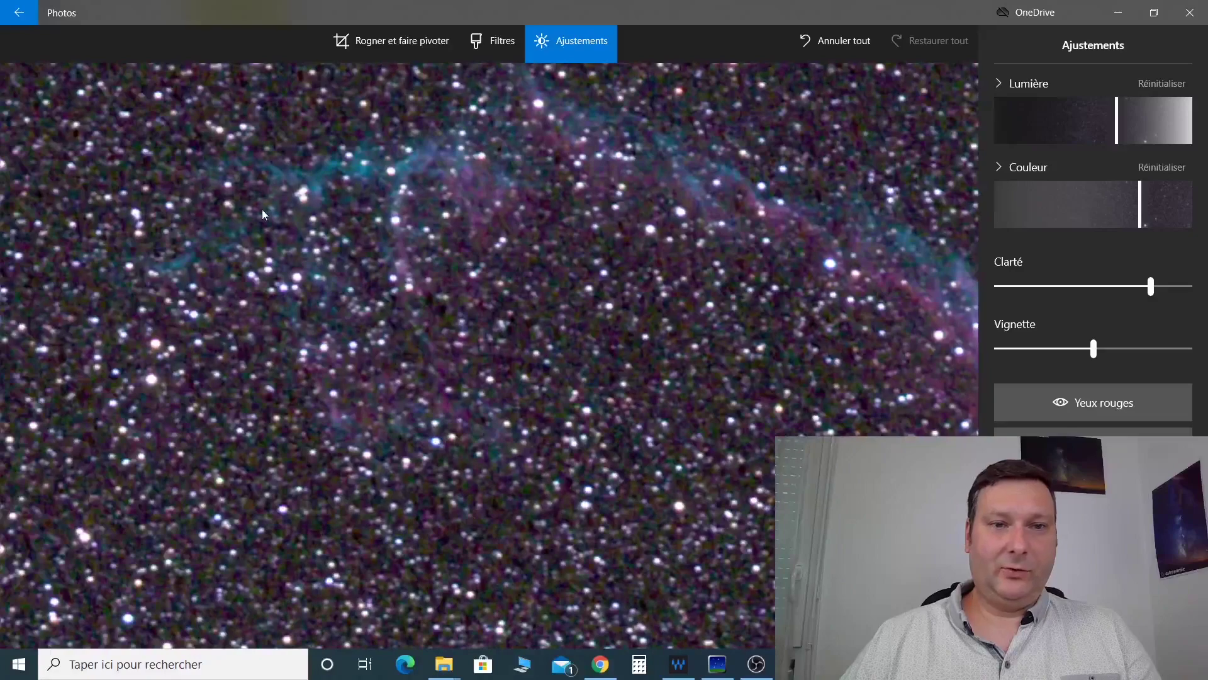
{"action": "scroll", "coordinate": [73, 228], "scroll_direction": "up", "scroll_amount": 3}
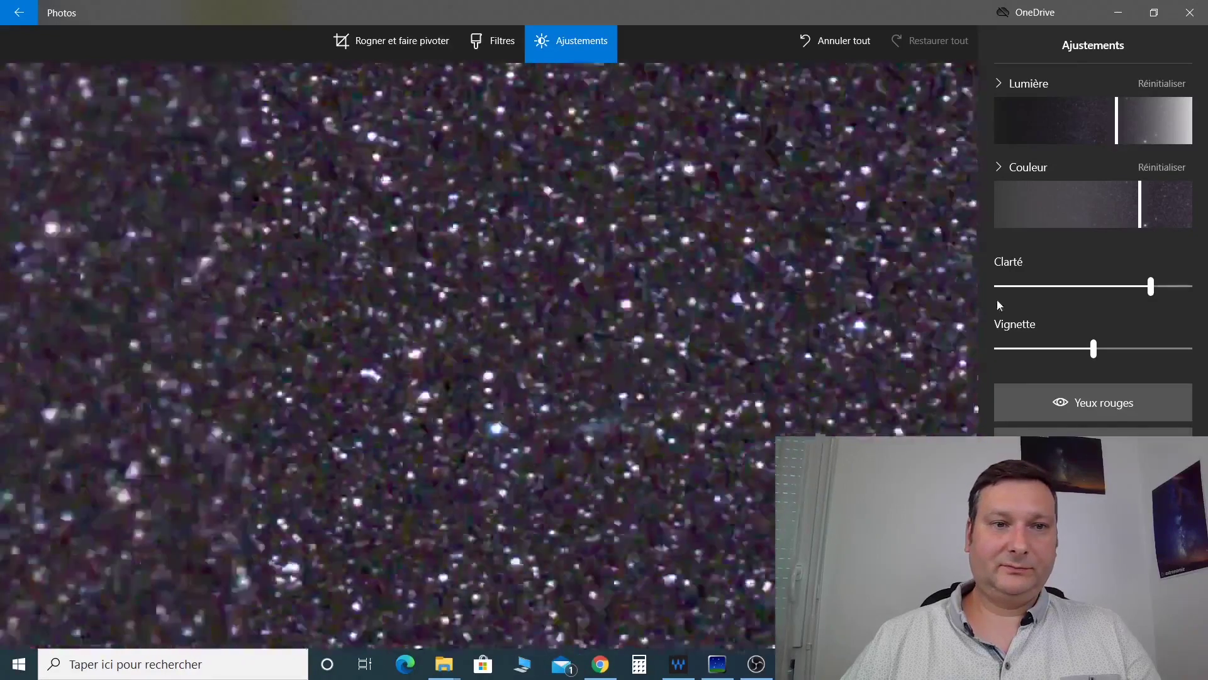
{"action": "left_click_drag", "start_coordinate": [329, 288], "coordinate": [1025, 291]}
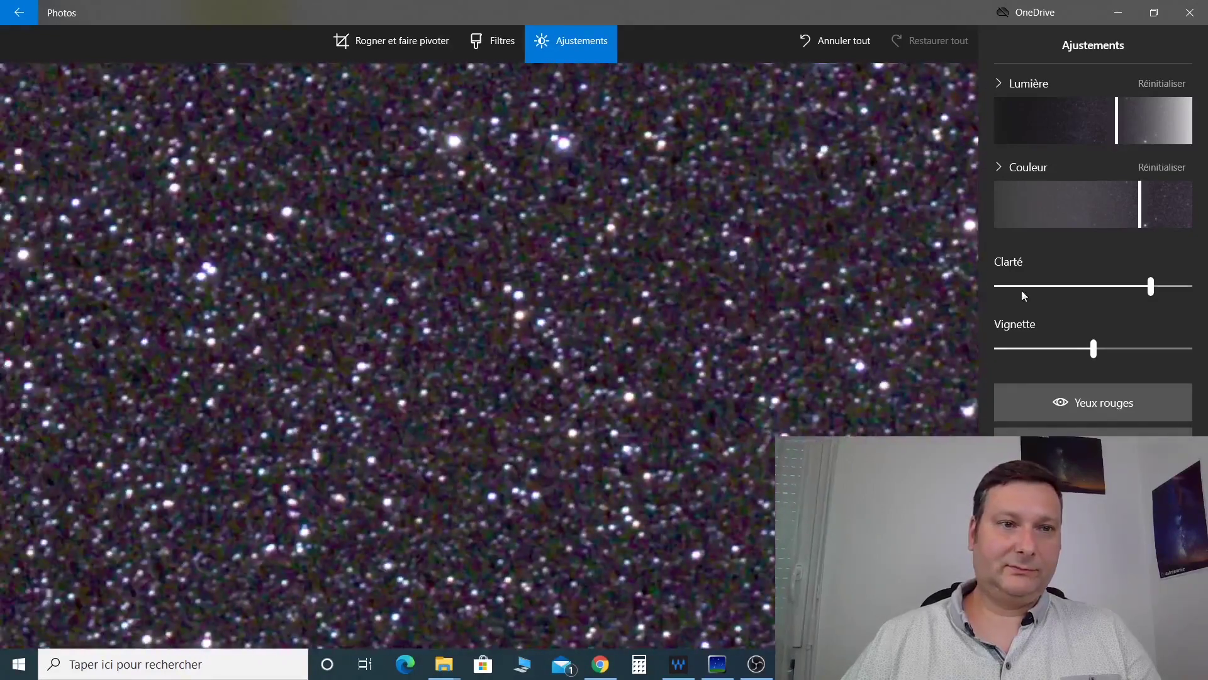
{"action": "left_click_drag", "start_coordinate": [41, 306], "coordinate": [723, 308]}
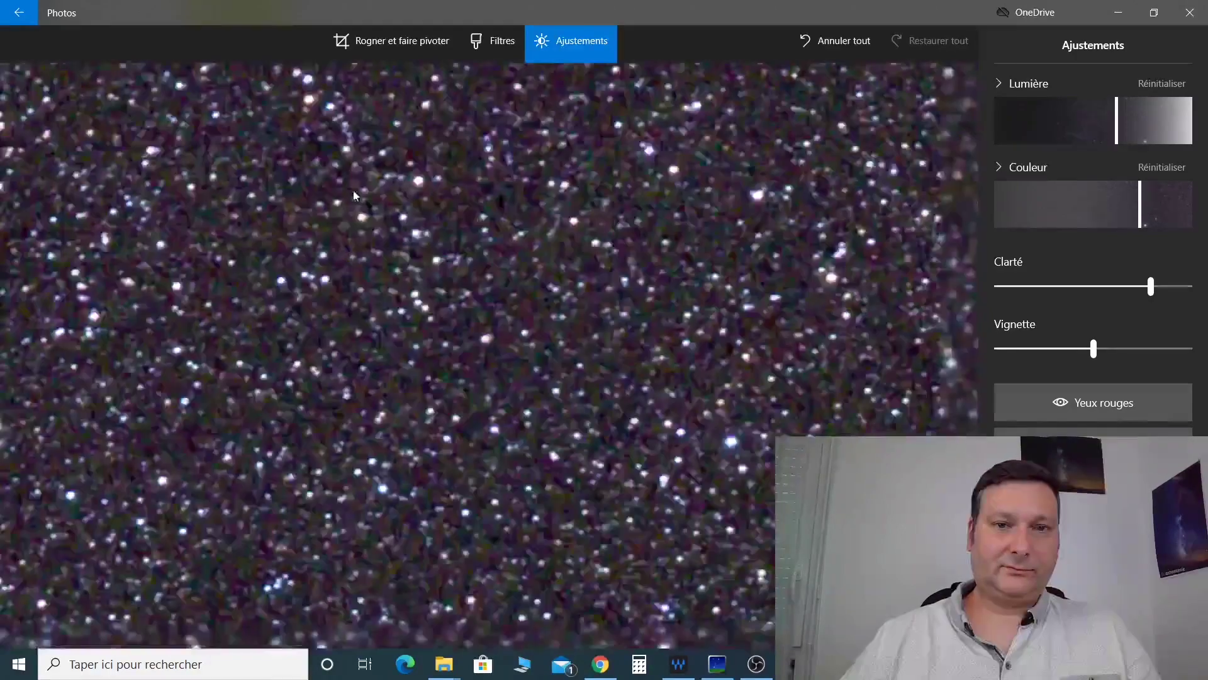
{"action": "left_click_drag", "start_coordinate": [353, 190], "coordinate": [419, 330]}
{"action": "scroll", "coordinate": [420, 331], "scroll_direction": "down", "scroll_amount": 5}
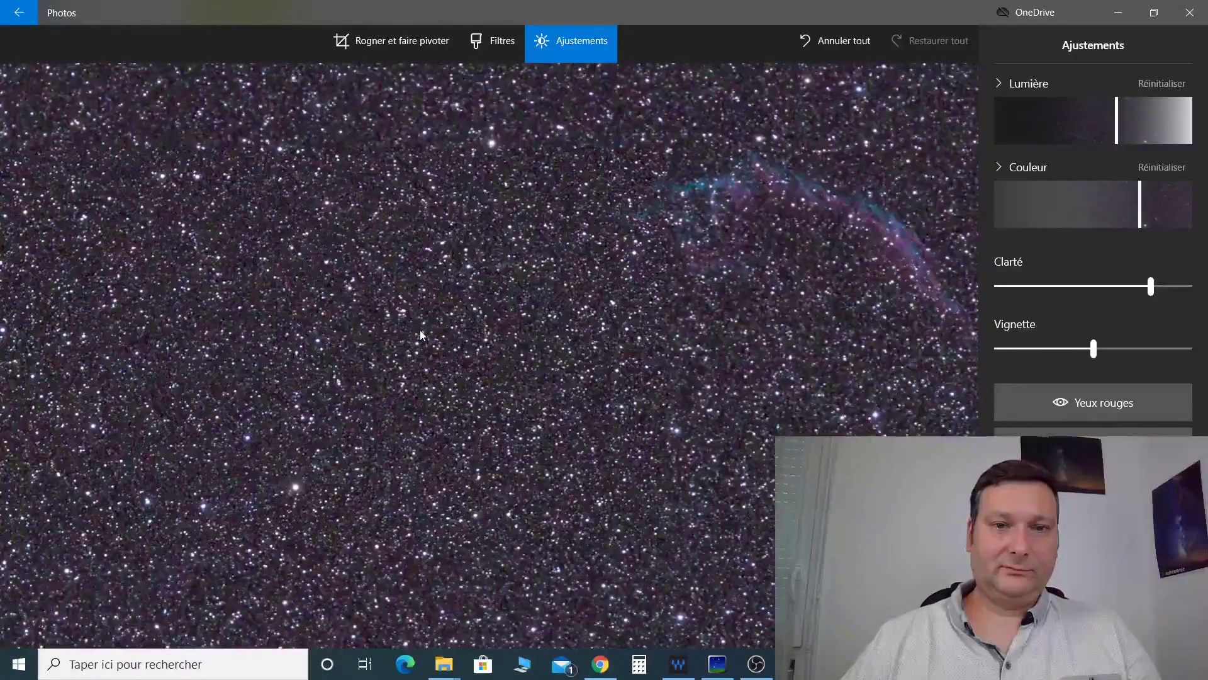
{"action": "scroll", "coordinate": [420, 334], "scroll_direction": "down", "scroll_amount": 2}
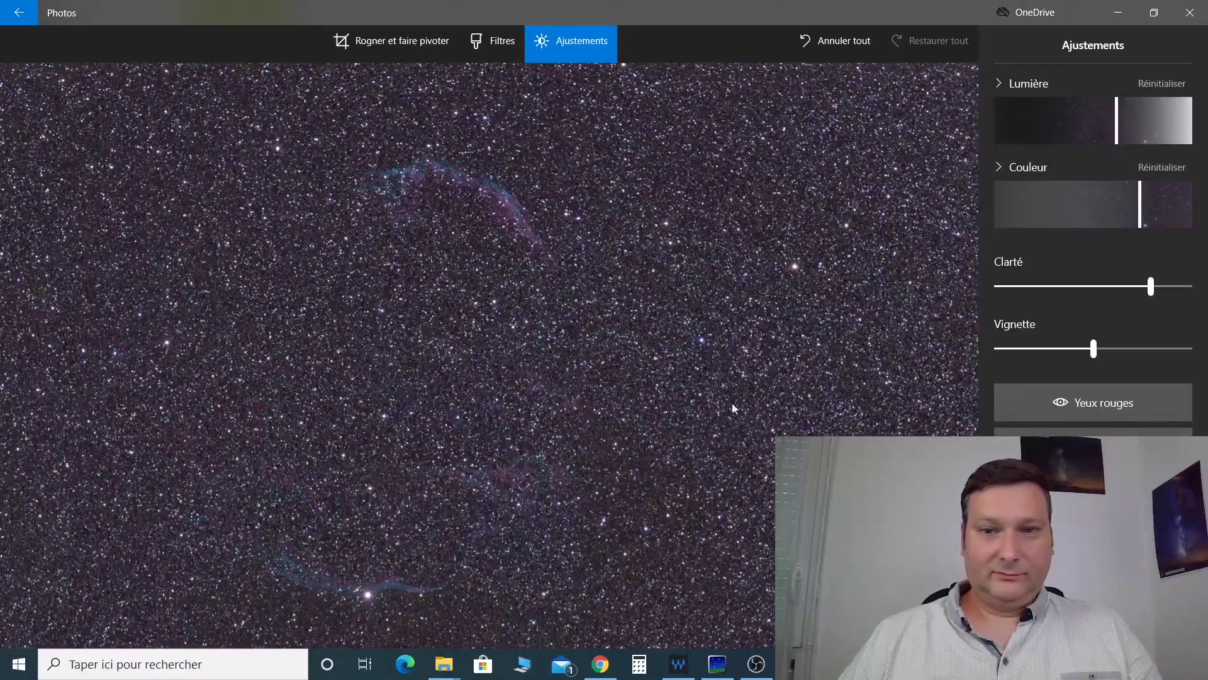
Inspect the very bright star to the right of the nebula and the surrounding star field at close range
{"action": "scroll", "coordinate": [786, 214], "scroll_direction": "up", "scroll_amount": 8}
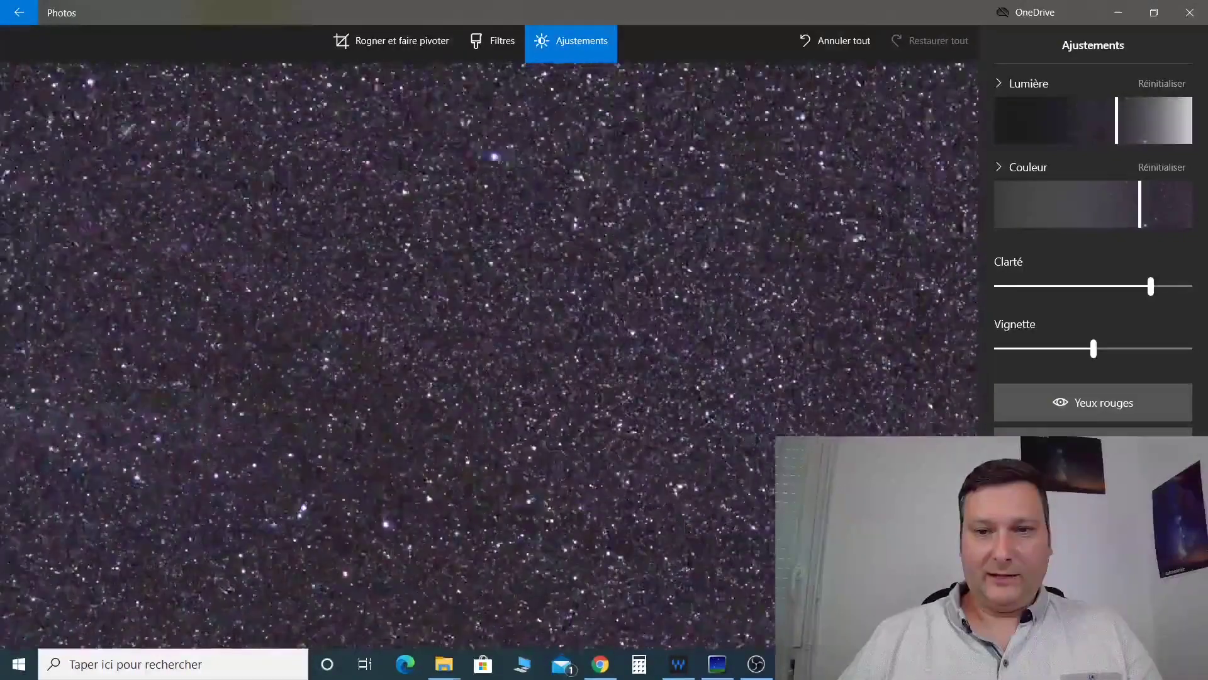
{"action": "scroll", "coordinate": [491, 355], "scroll_direction": "up", "scroll_amount": 2}
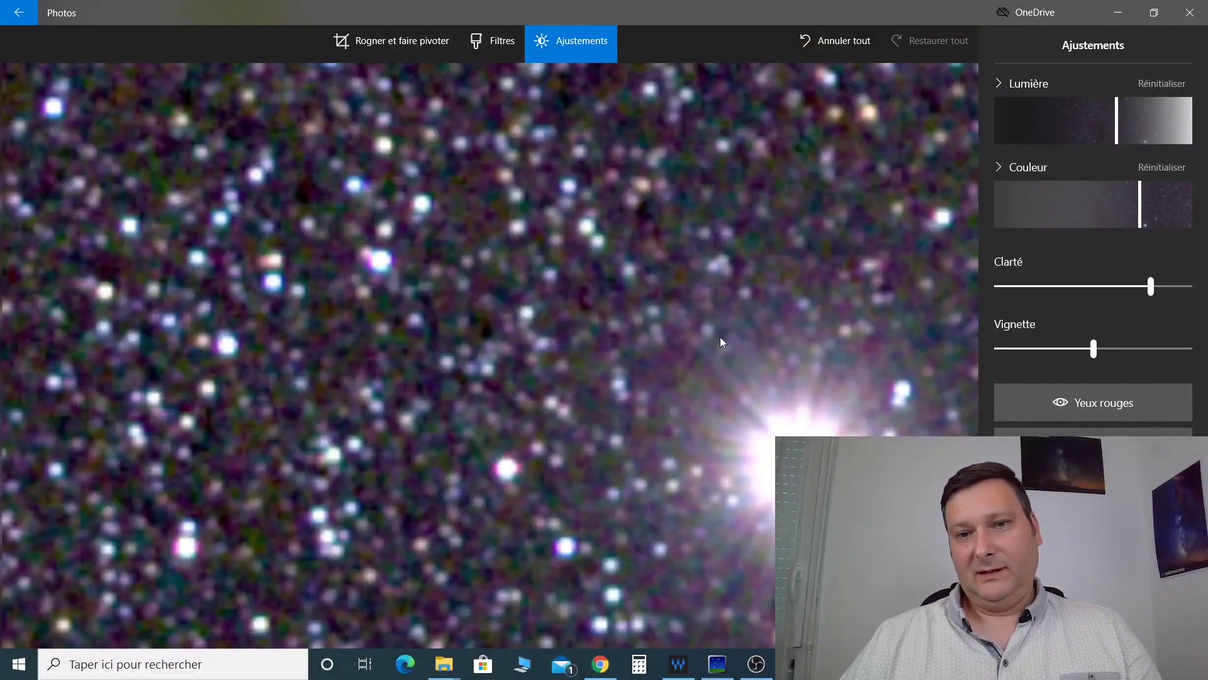
{"action": "scroll", "coordinate": [467, 466], "scroll_direction": "down", "scroll_amount": 1}
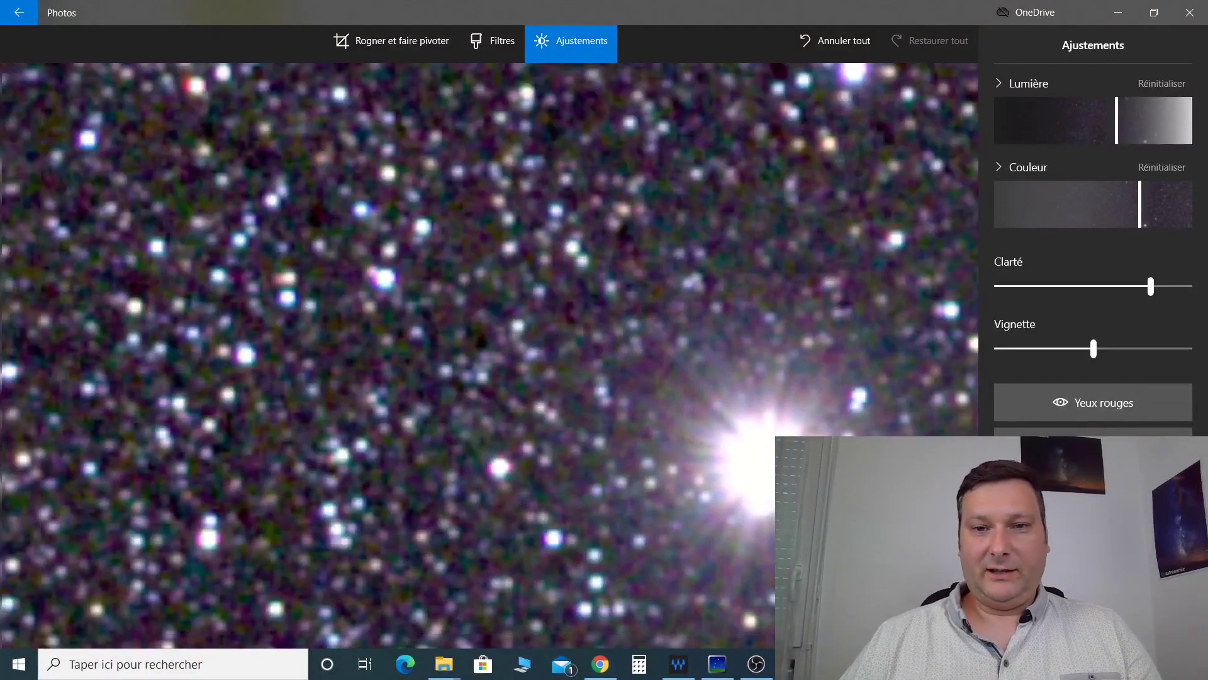
{"action": "left_click_drag", "start_coordinate": [410, 425], "coordinate": [319, 455]}
{"action": "left_click_drag", "start_coordinate": [229, 477], "coordinate": [791, 286]}
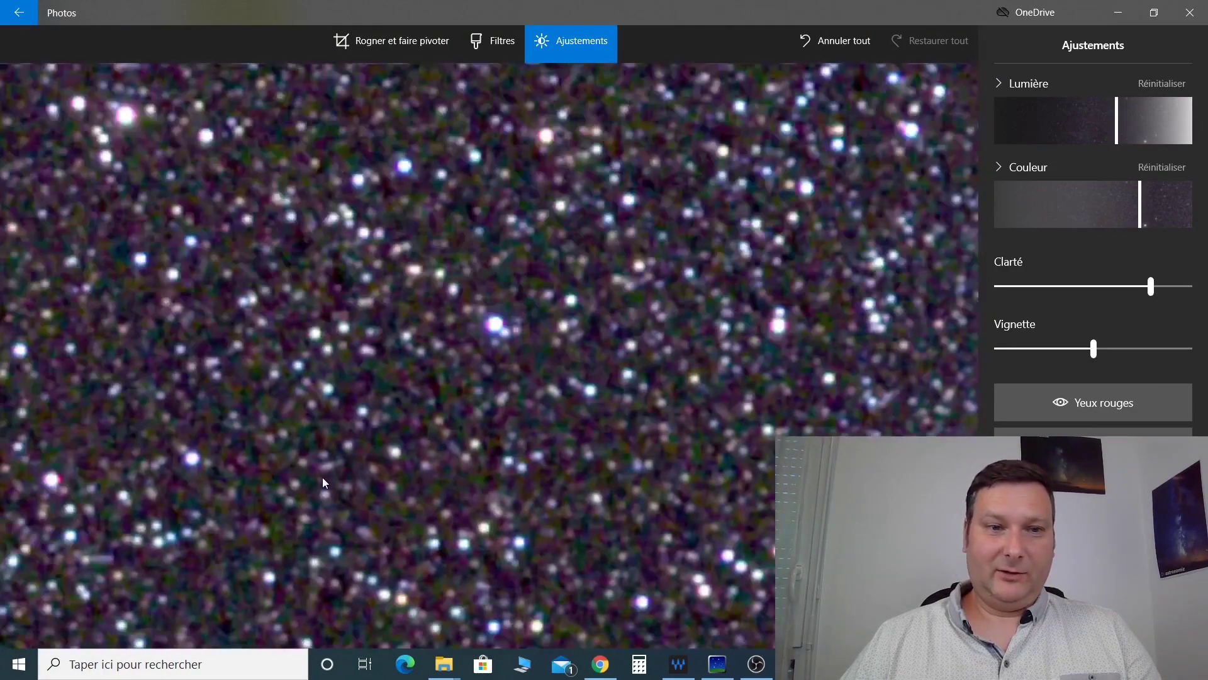
{"action": "left_click_drag", "start_coordinate": [322, 477], "coordinate": [701, 277]}
{"action": "left_click_drag", "start_coordinate": [279, 429], "coordinate": [974, 300]}
{"action": "scroll", "coordinate": [243, 459], "scroll_direction": "down", "scroll_amount": 4}
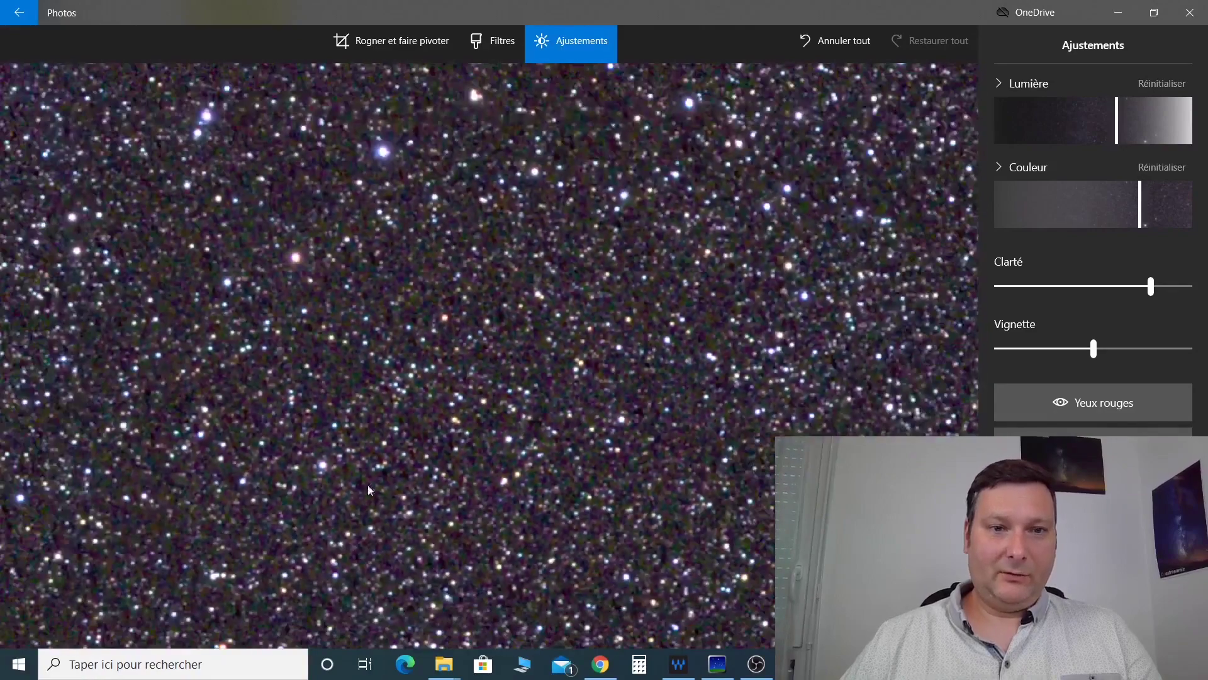
Examine the bright star on the blue filament up close and return to a view showing both nebula arcs
{"action": "left_click_drag", "start_coordinate": [369, 490], "coordinate": [836, 197]}
{"action": "left_click_drag", "start_coordinate": [521, 356], "coordinate": [699, 102]}
{"action": "left_click_drag", "start_coordinate": [352, 271], "coordinate": [356, 617]}
{"action": "scroll", "coordinate": [653, 379], "scroll_direction": "up", "scroll_amount": 2}
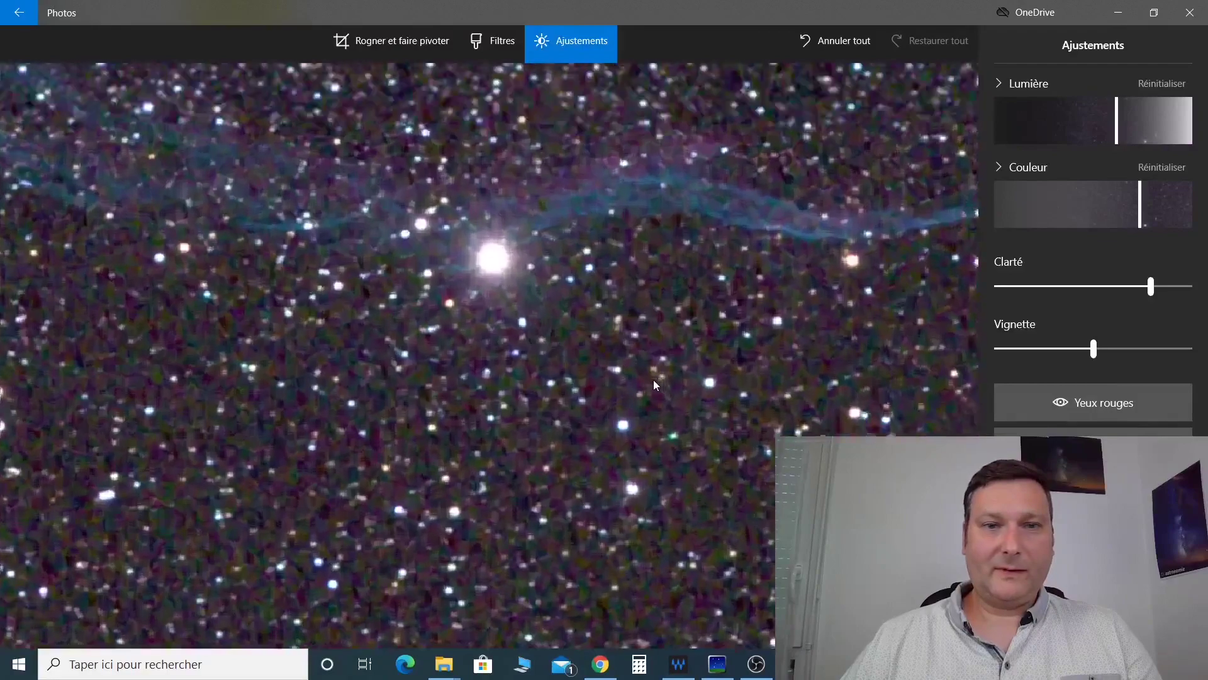
{"action": "left_click_drag", "start_coordinate": [503, 339], "coordinate": [549, 520]}
{"action": "scroll", "coordinate": [548, 520], "scroll_direction": "up", "scroll_amount": 2}
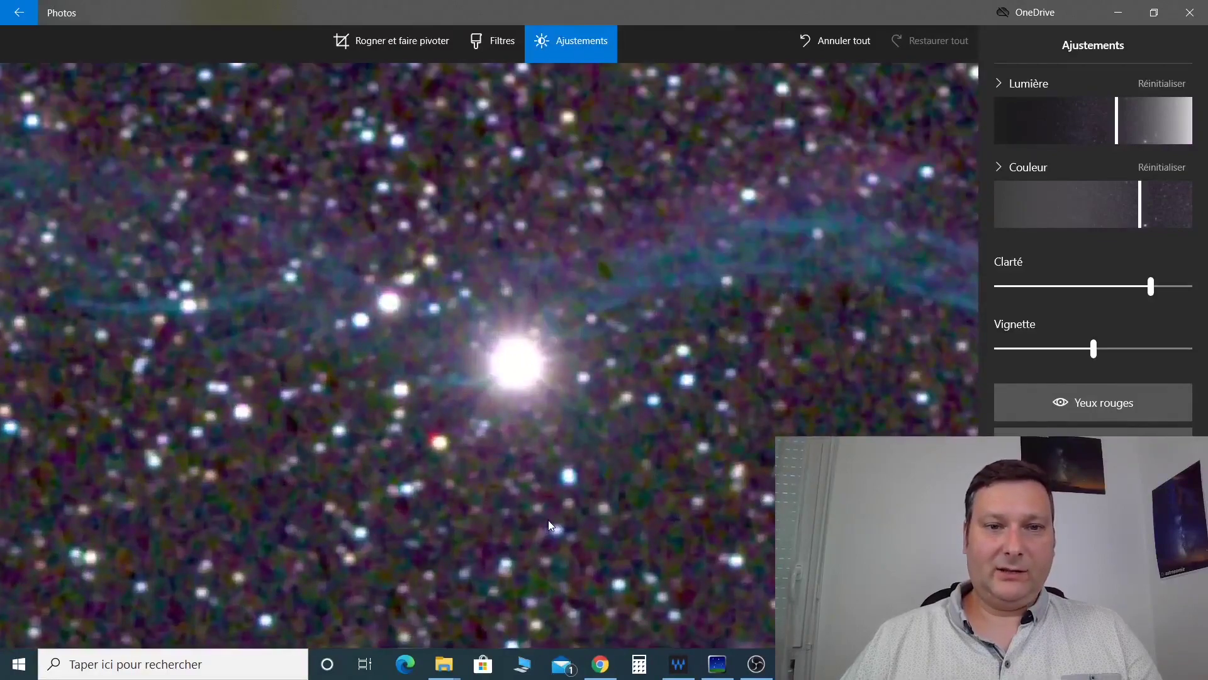
{"action": "scroll", "coordinate": [549, 519], "scroll_direction": "down", "scroll_amount": 5}
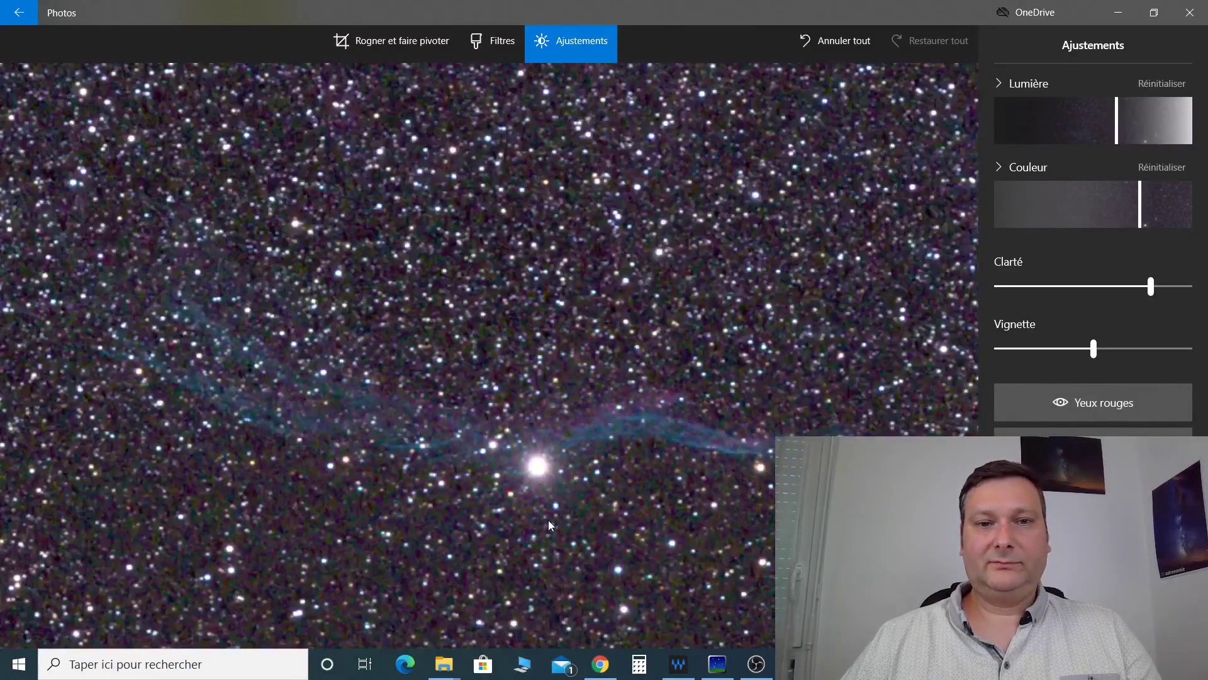
{"action": "scroll", "coordinate": [549, 520], "scroll_direction": "down", "scroll_amount": 5}
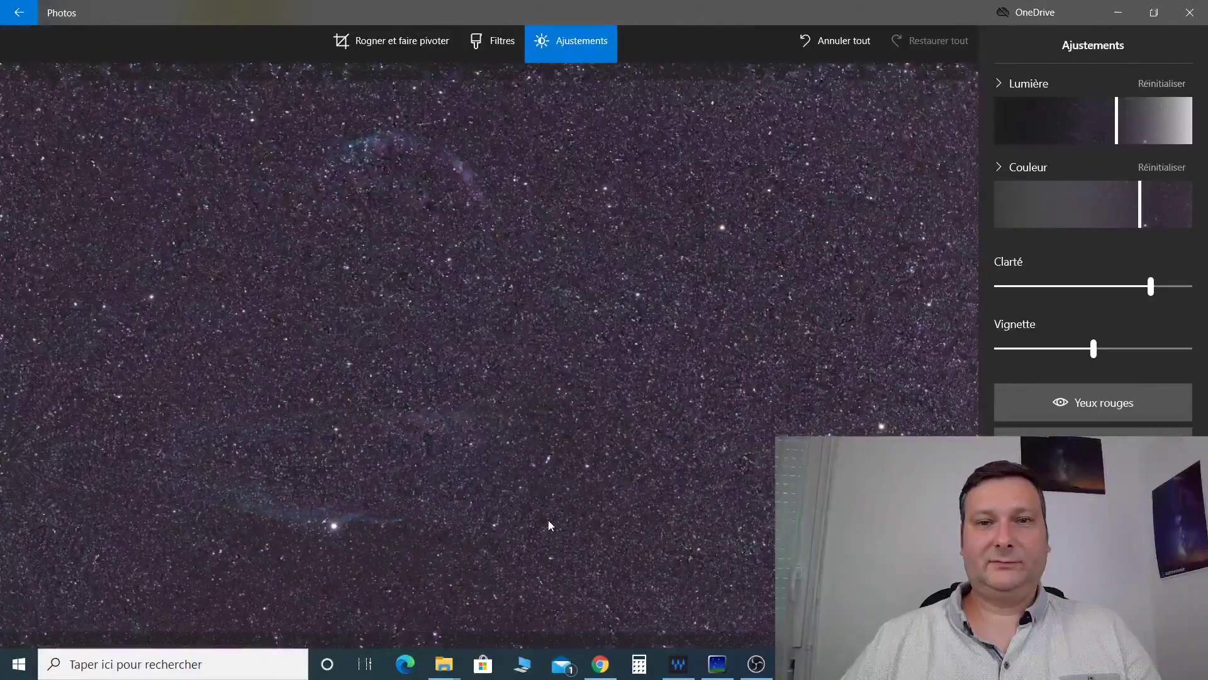